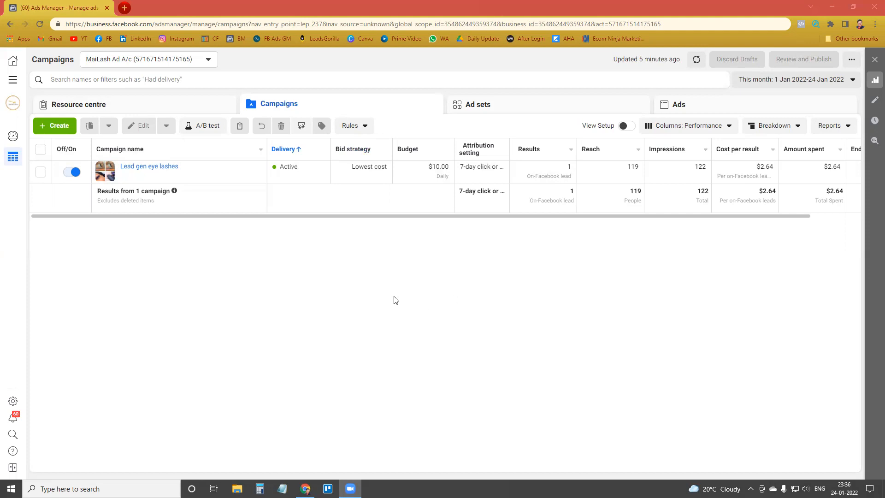
Create a new campaign with the Lead Generation objective.
click(43, 125)
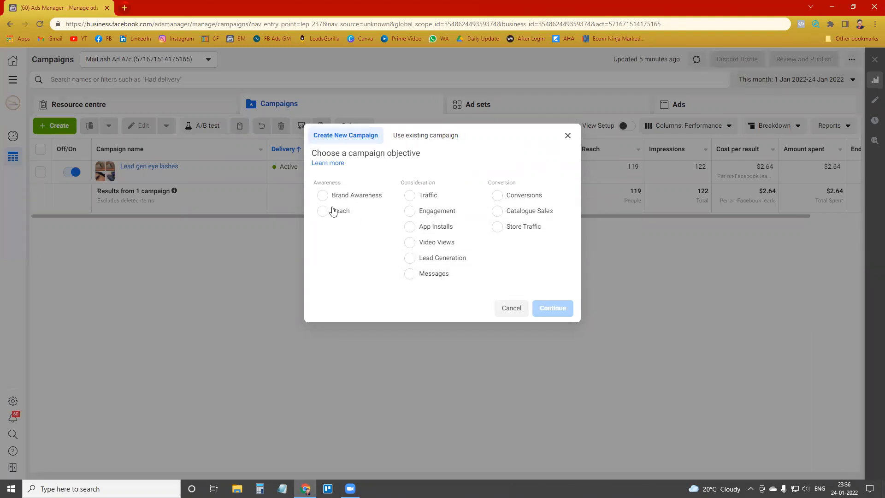
double_click(342, 182)
click(362, 248)
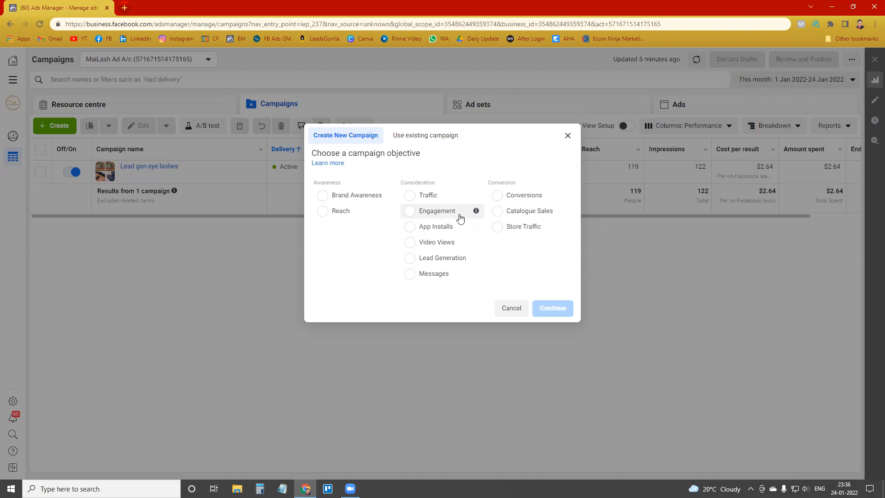
mouse_move(474, 267)
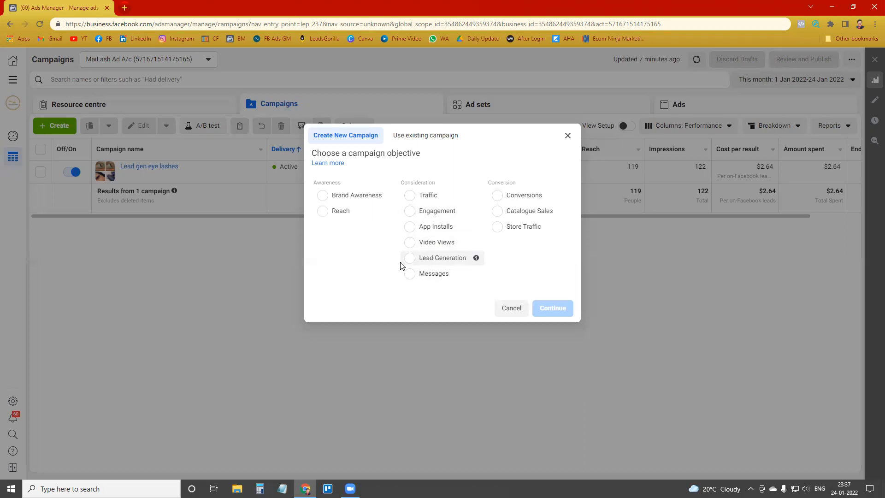
mouse_move(476, 259)
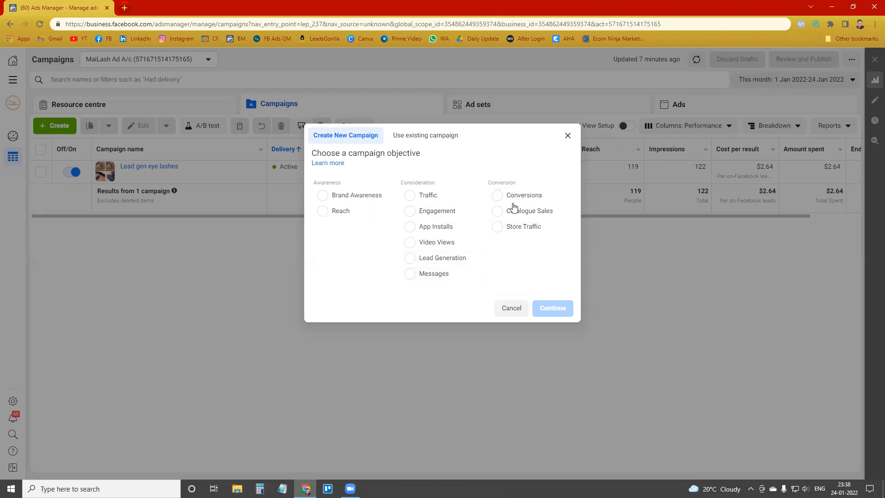
click(431, 262)
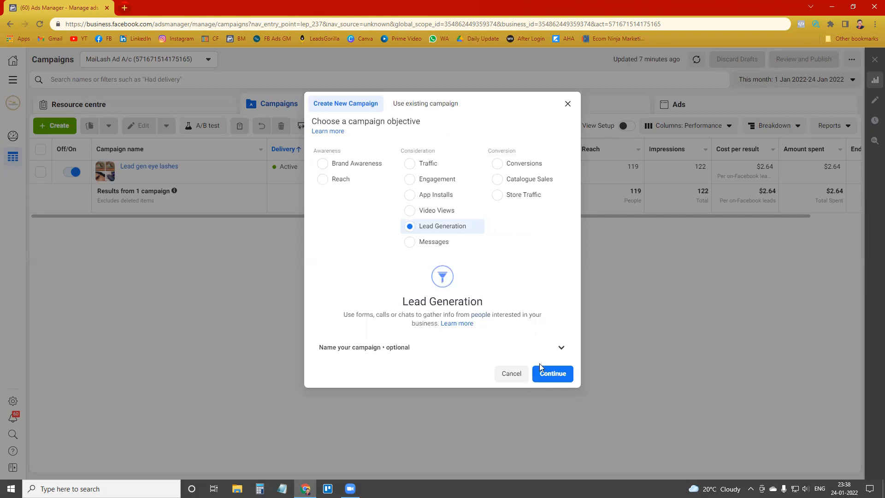
click(554, 375)
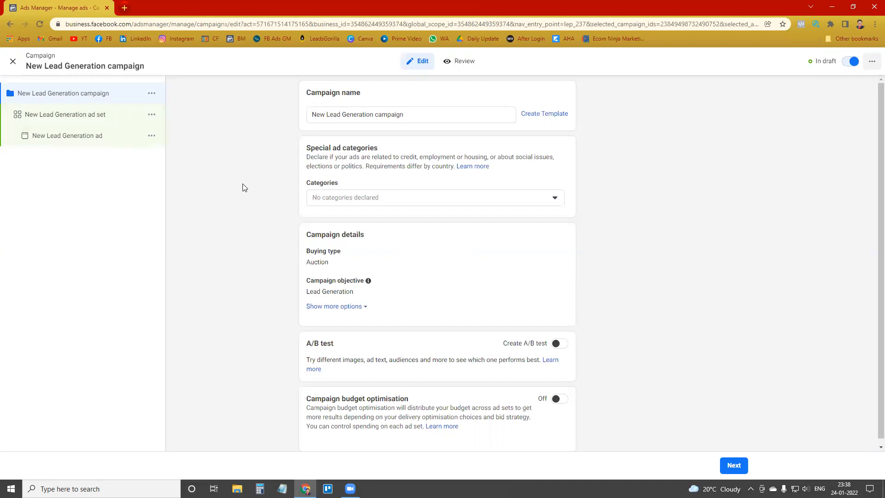
Rename the campaign as "Jan offer camp".
click(415, 113)
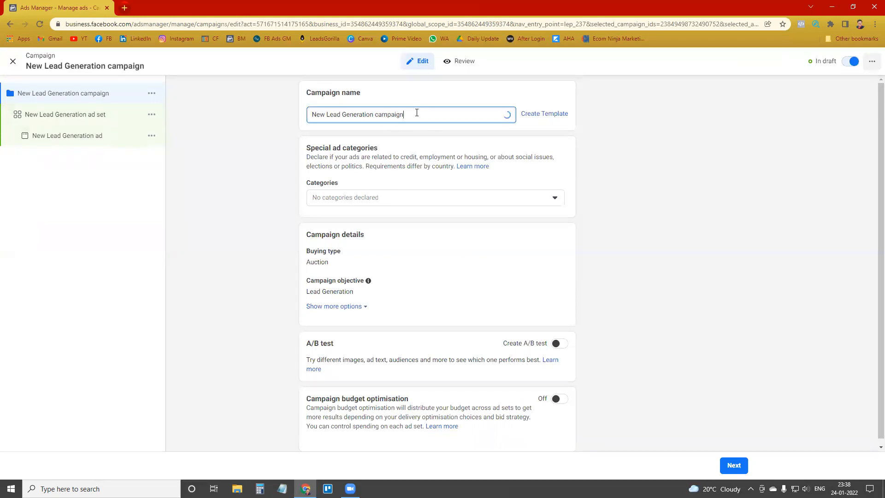
drag(410, 114, 307, 117)
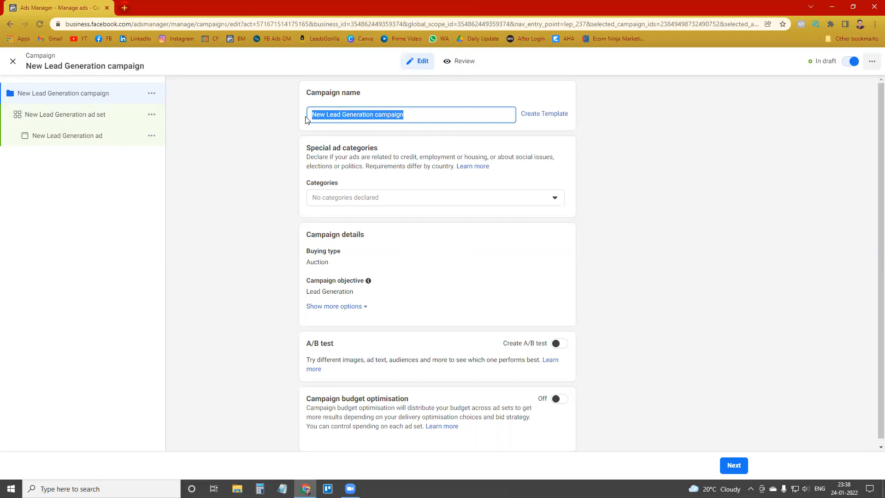
text(Jan)
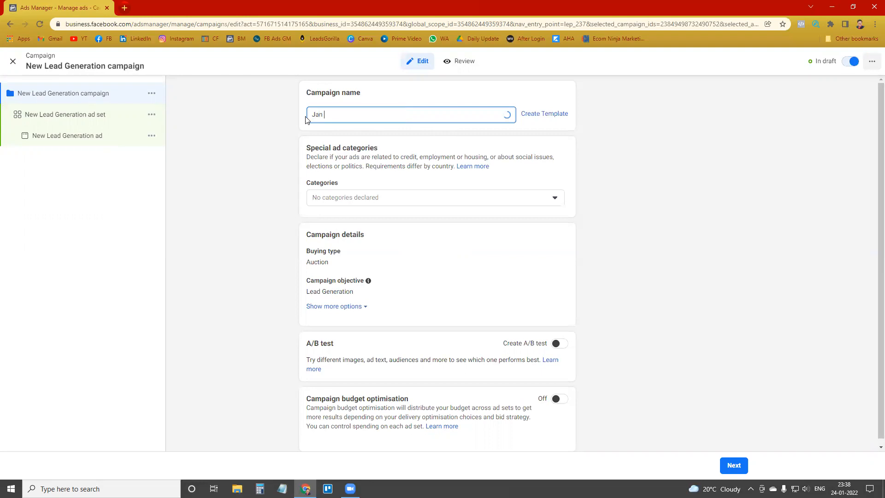
text( offer)
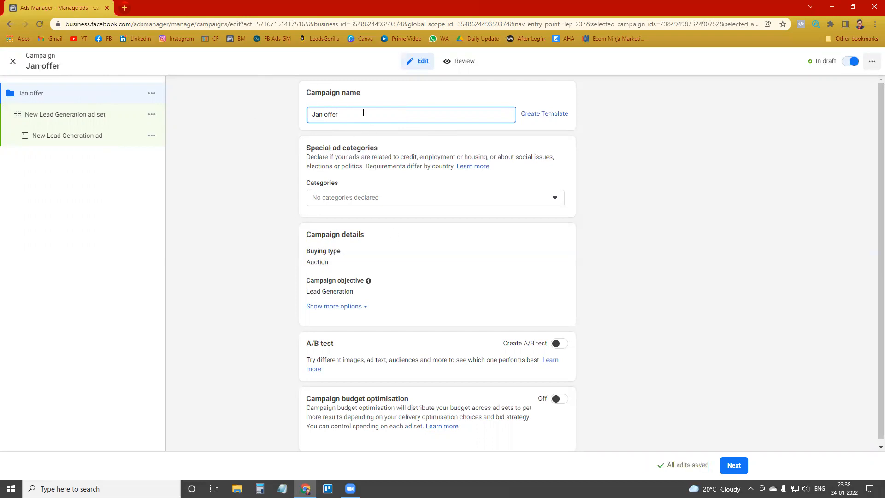
text( camp)
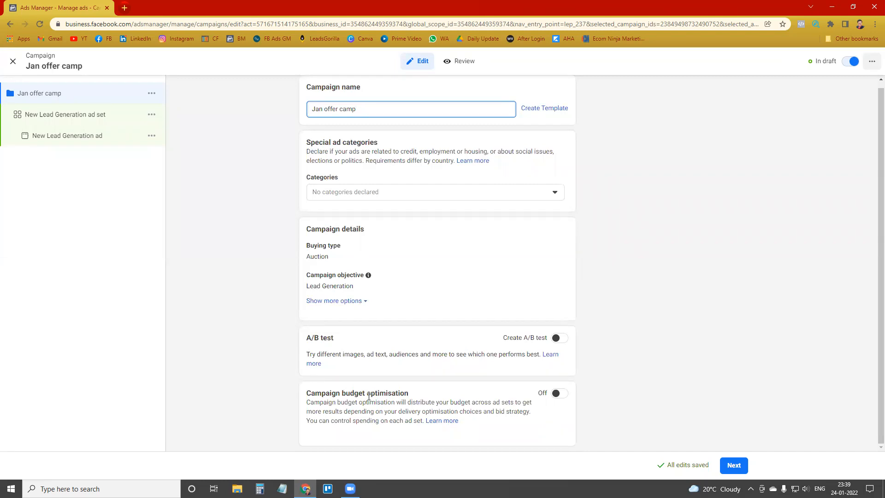
Turn on campaign budget optimisation with a daily budget of $10.00.
click(558, 393)
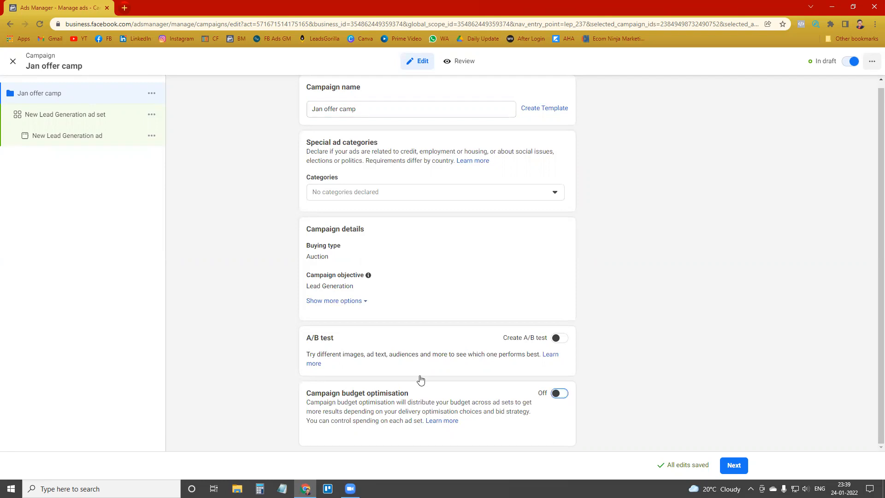
scroll(417, 377, down, 2)
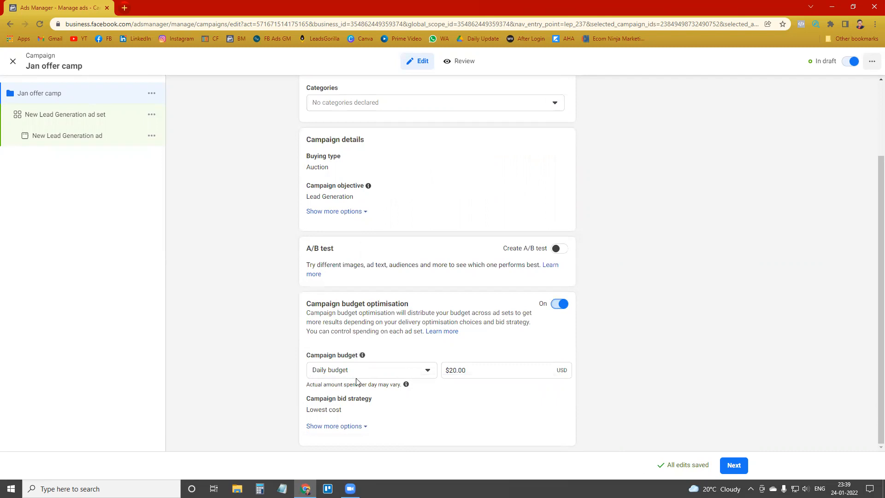
click(401, 371)
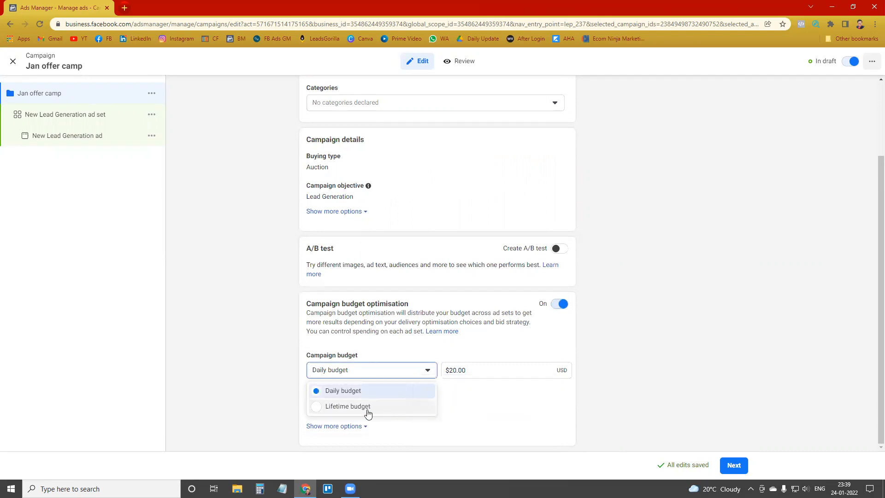
click(356, 391)
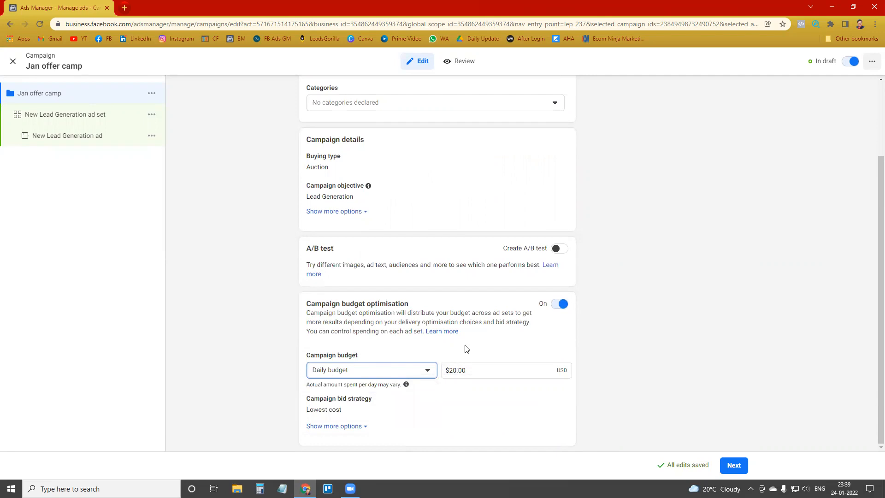
click(452, 371)
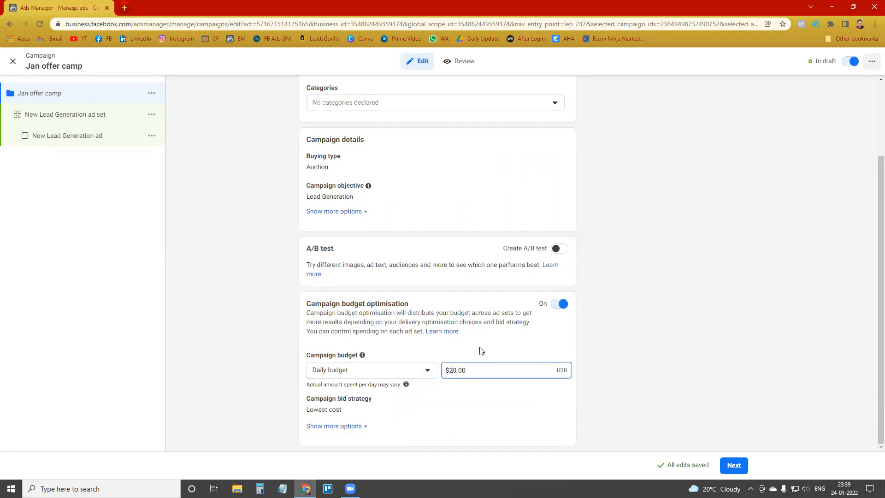
key(BackSpace)
text(1)
click(480, 351)
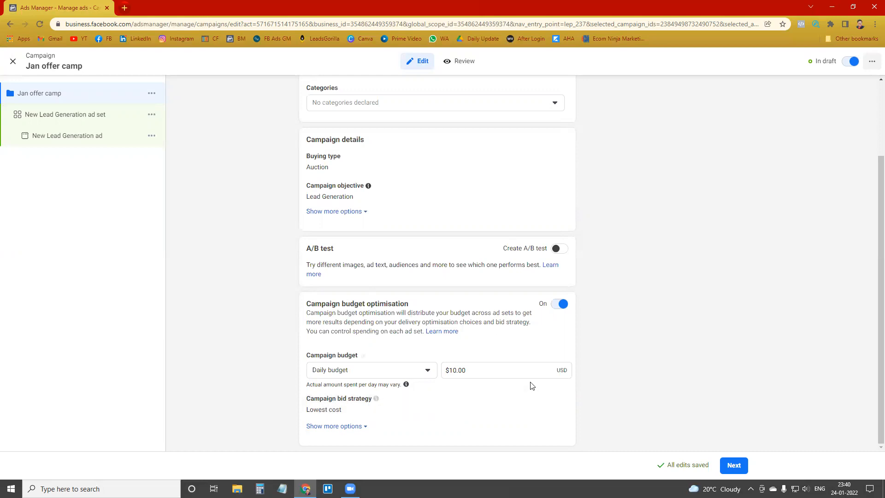
Open the campaign's ad set and rename it as "Broad audience".
scroll(441, 312, up, 2)
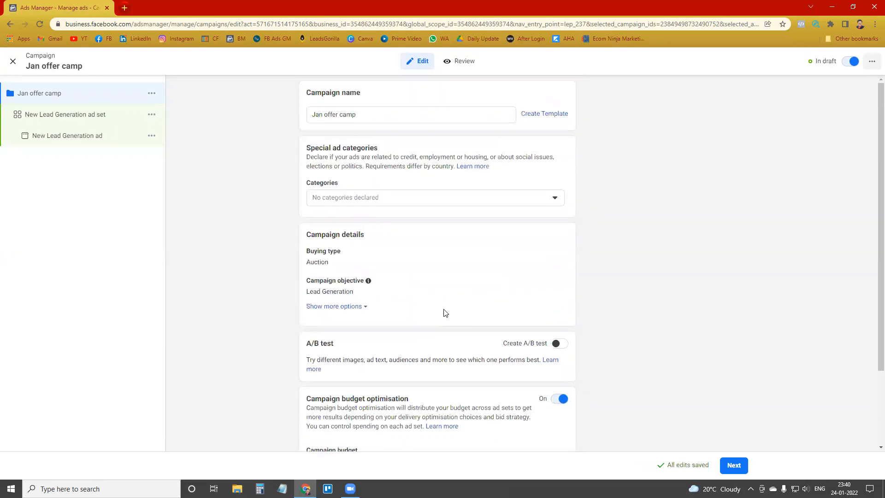
scroll(435, 311, down, 2)
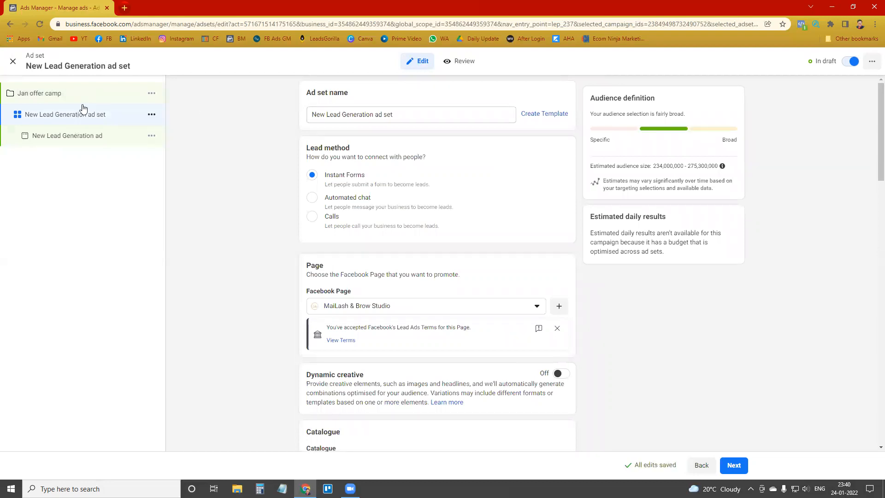
drag(402, 114, 303, 116)
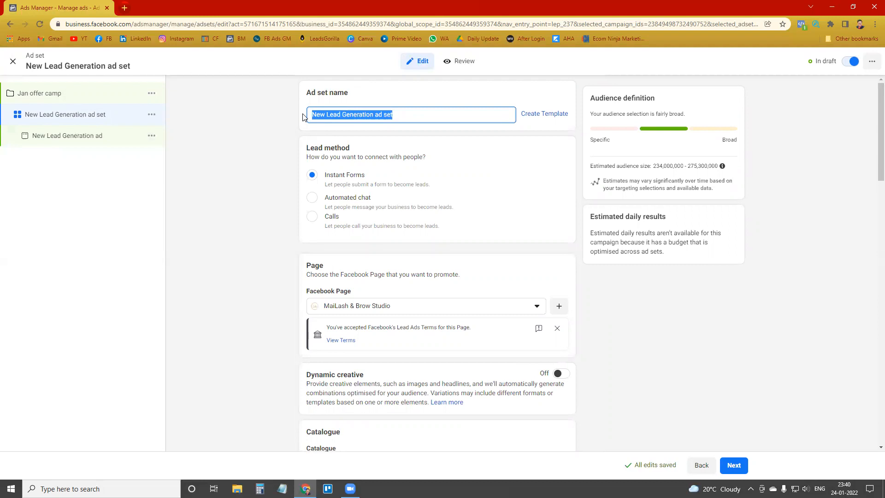
text(Broad)
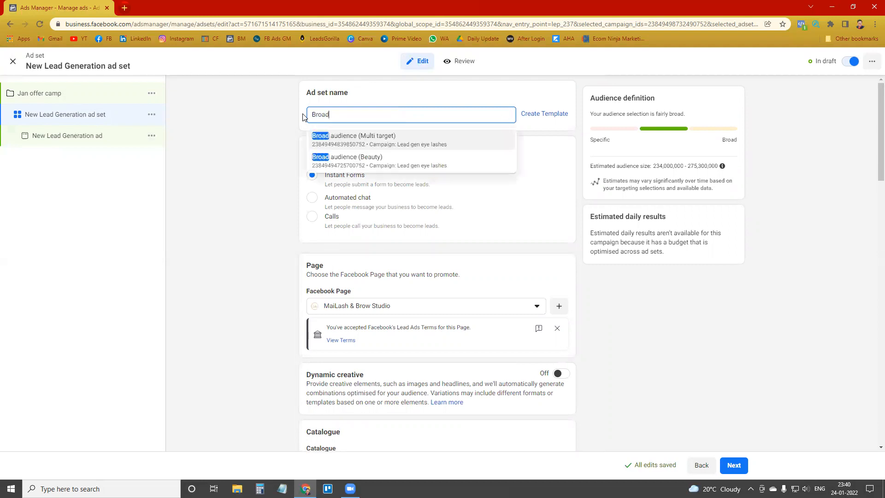
text( aud)
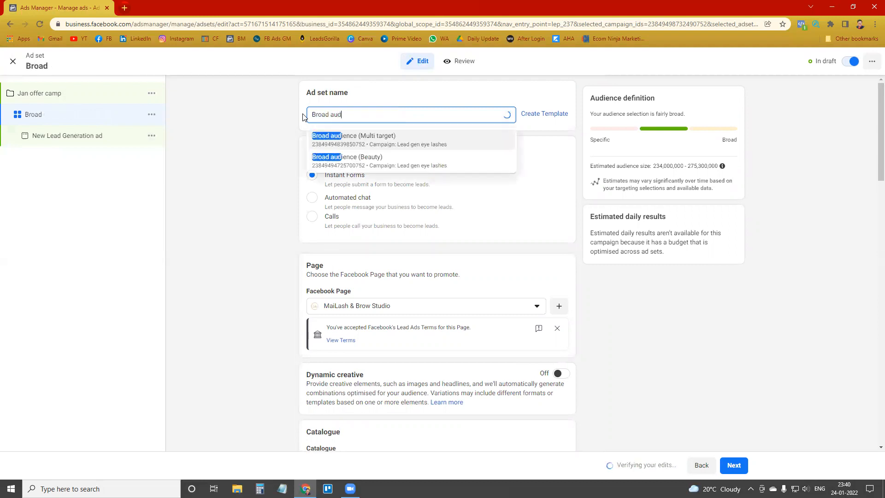
text(ience)
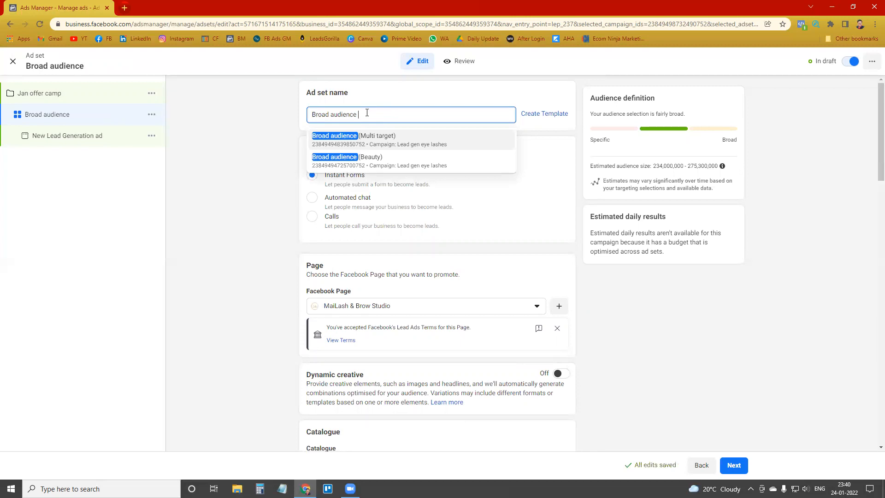
click(406, 98)
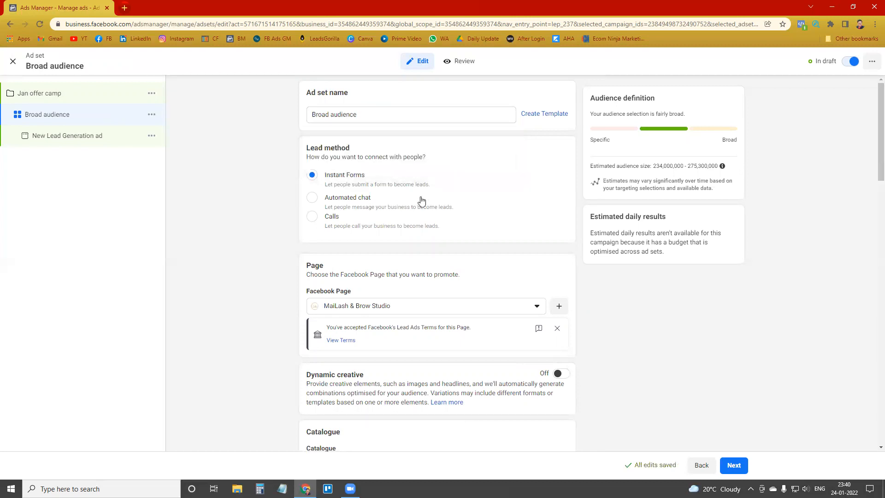
Review the ad set's lead method options and the list of available Facebook Pages.
scroll(341, 198, down, 1)
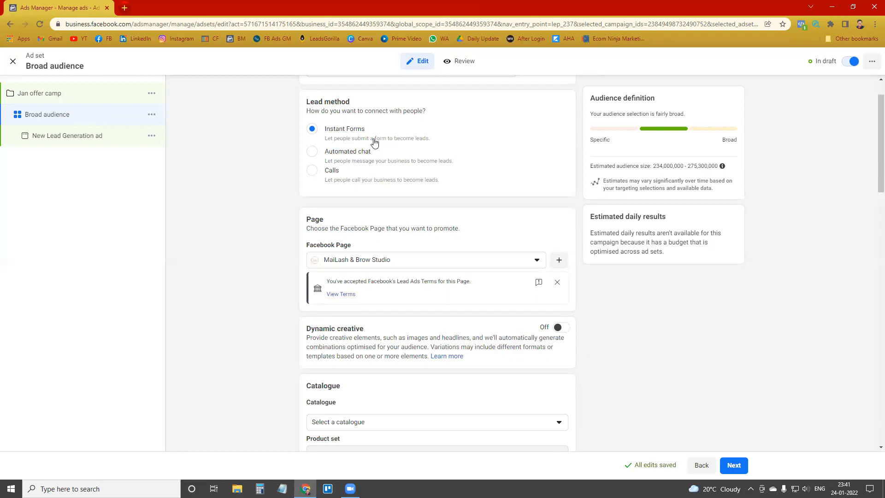
scroll(396, 207, down, 5)
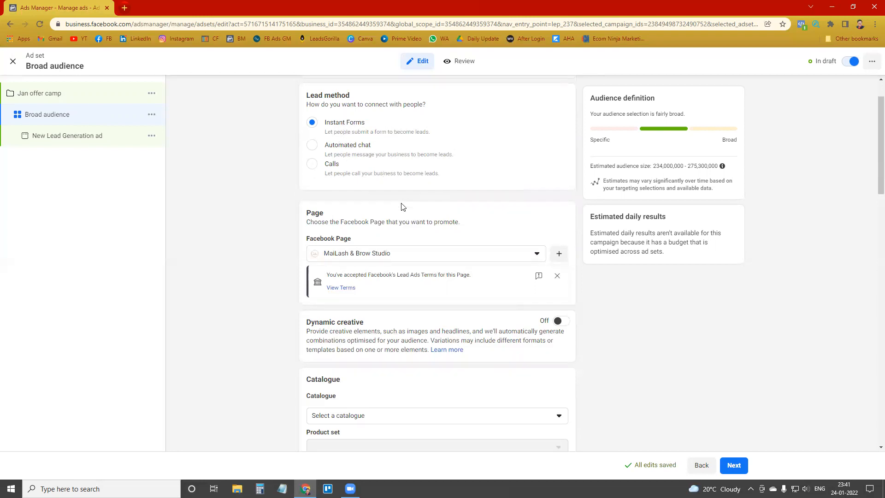
scroll(371, 179, up, 4)
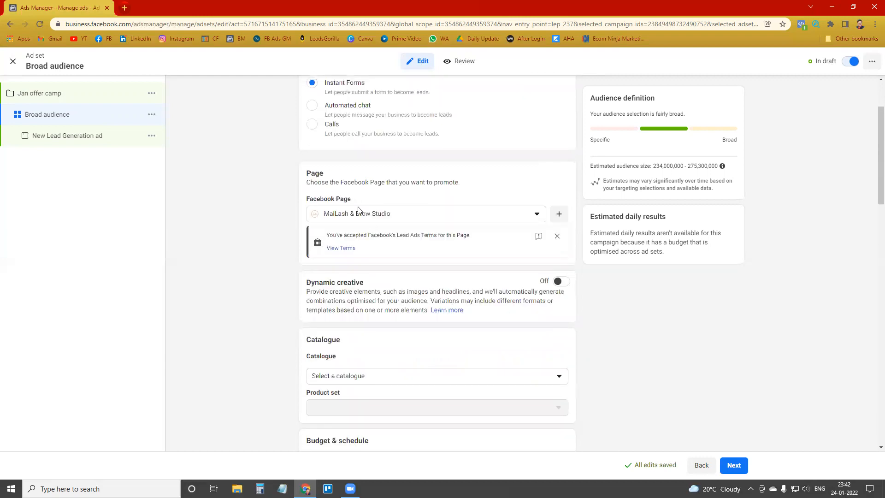
click(433, 217)
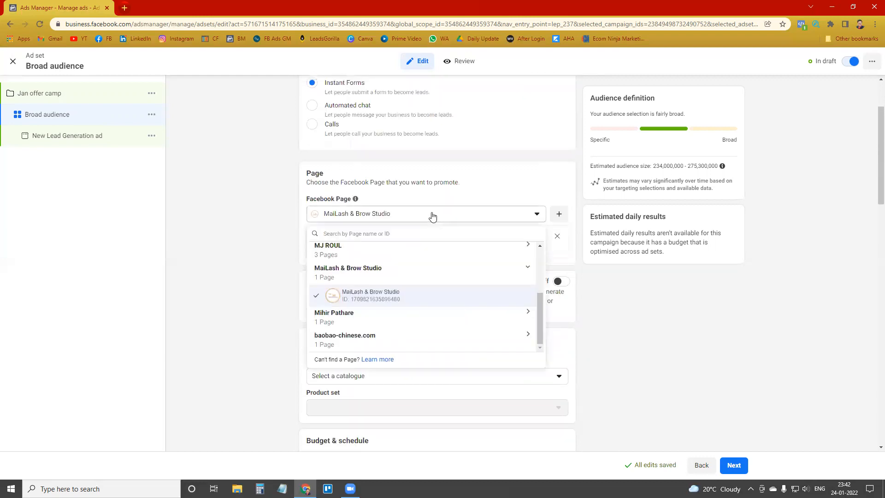
click(432, 216)
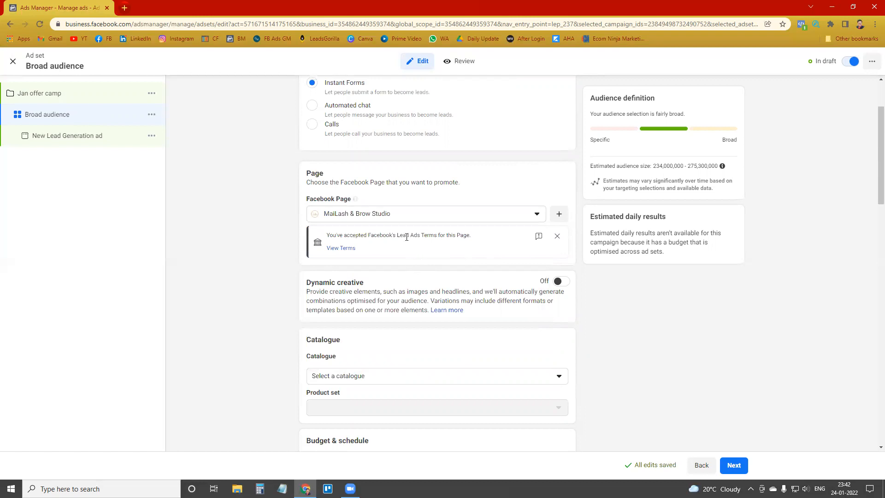
Schedule the ad set to start on 25/1/2022 at 04:00.
scroll(392, 244, down, 3)
scroll(384, 250, down, 2)
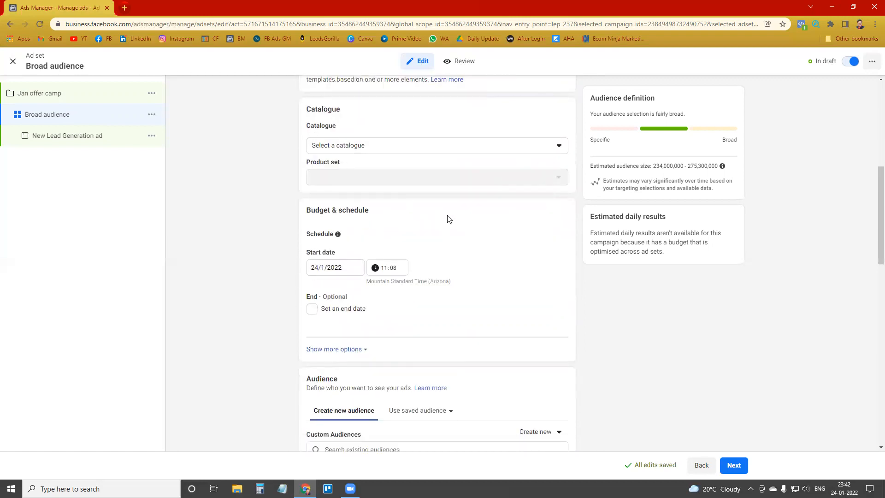
scroll(416, 221, down, 1)
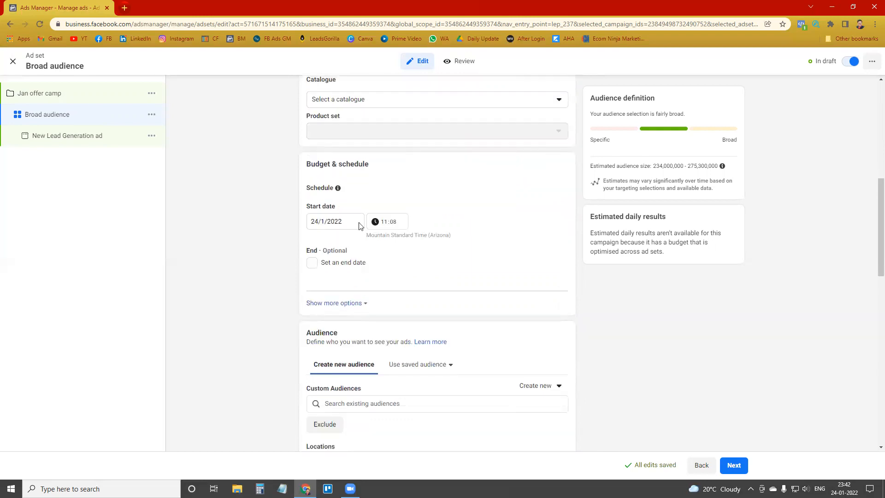
click(319, 217)
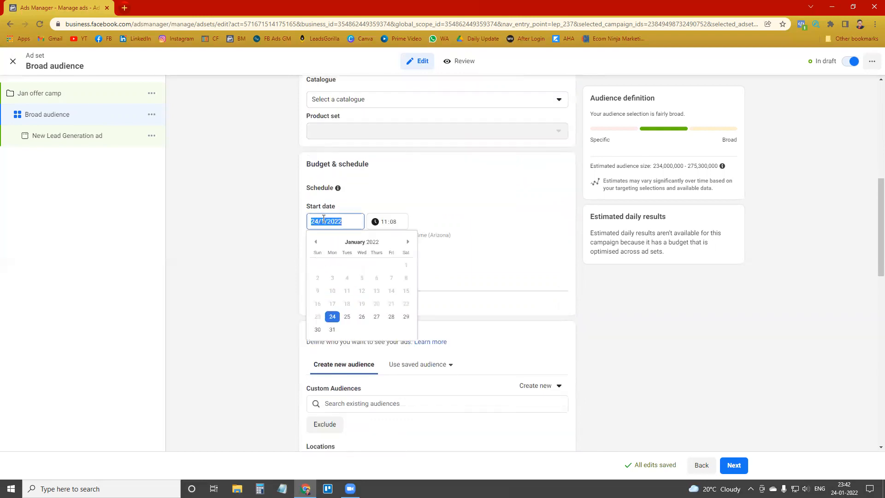
click(470, 196)
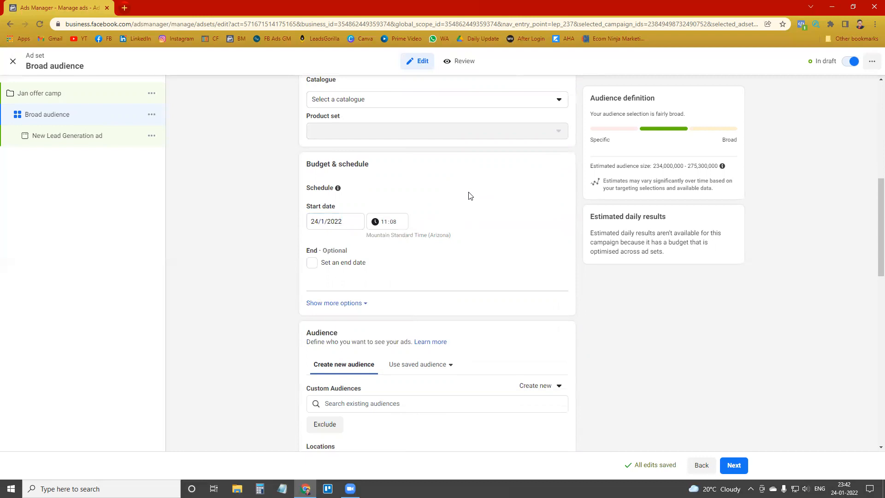
click(320, 221)
click(347, 315)
click(384, 225)
text(04:00)
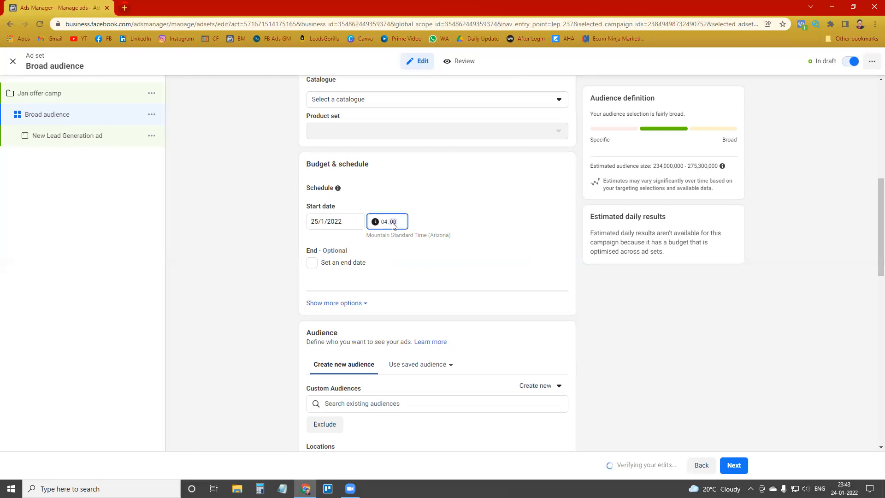
click(464, 259)
scroll(464, 224, down, 2)
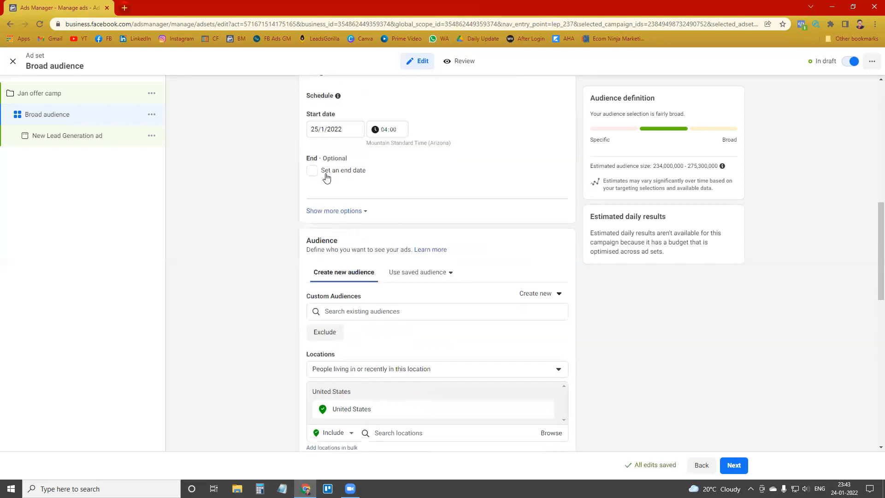
click(312, 170)
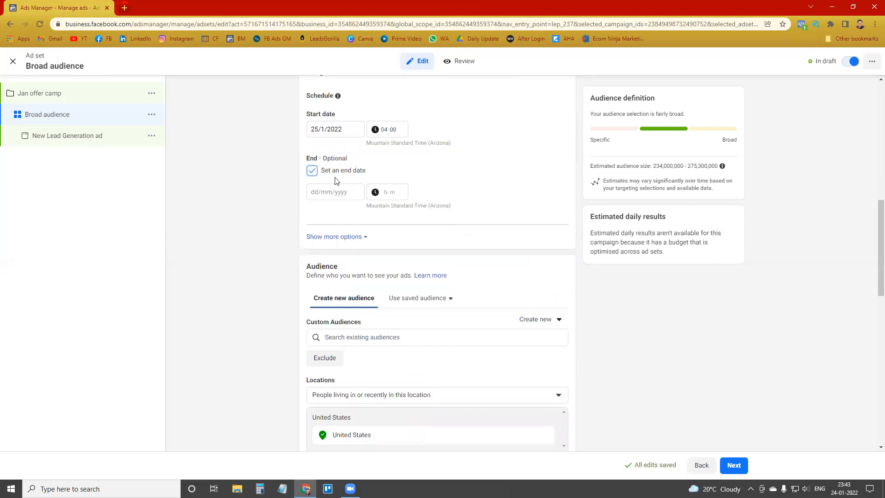
click(312, 171)
scroll(368, 170, down, 2)
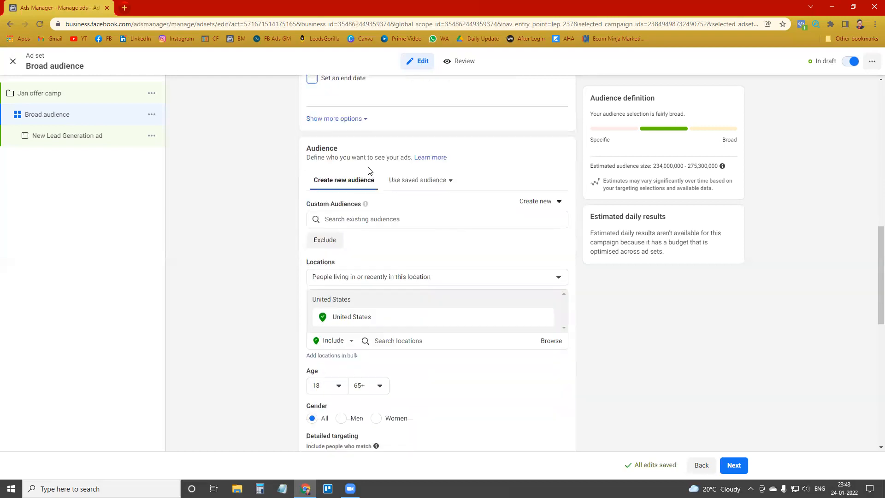
Review the ad set spend limit options, the existing custom audiences and the saved audience list.
click(355, 119)
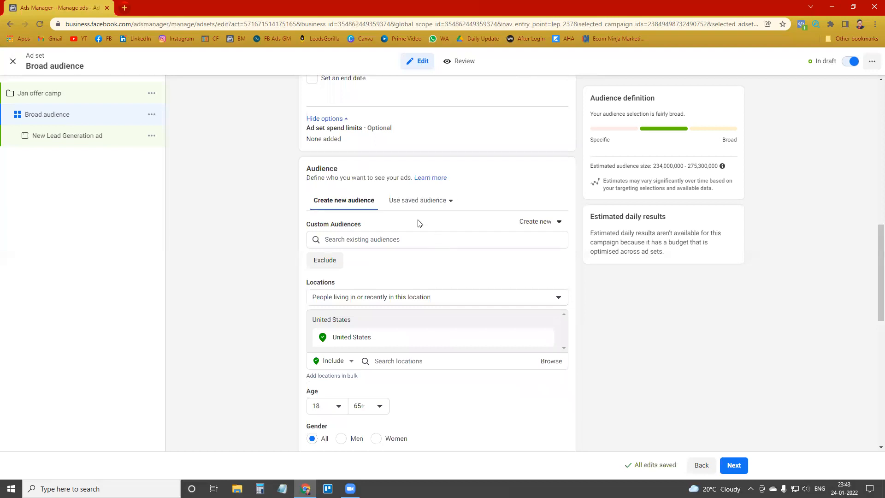
scroll(364, 223, down, 1)
scroll(385, 164, down, 2)
scroll(340, 156, up, 2)
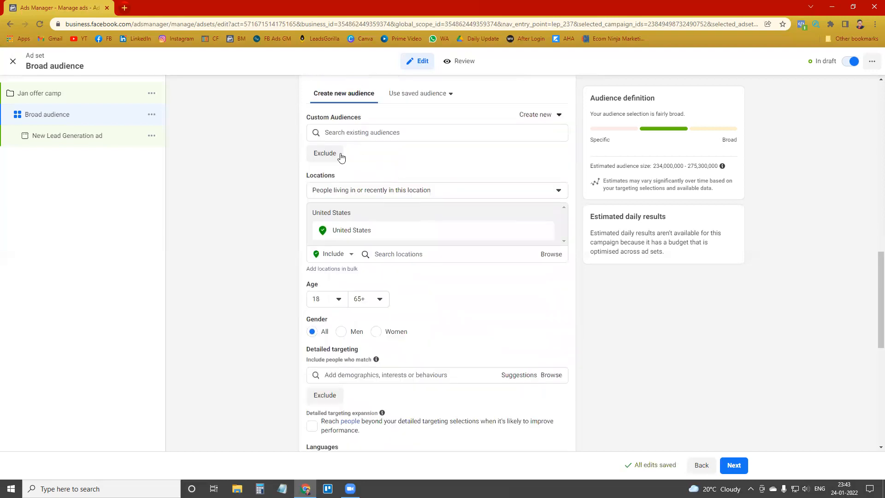
click(363, 193)
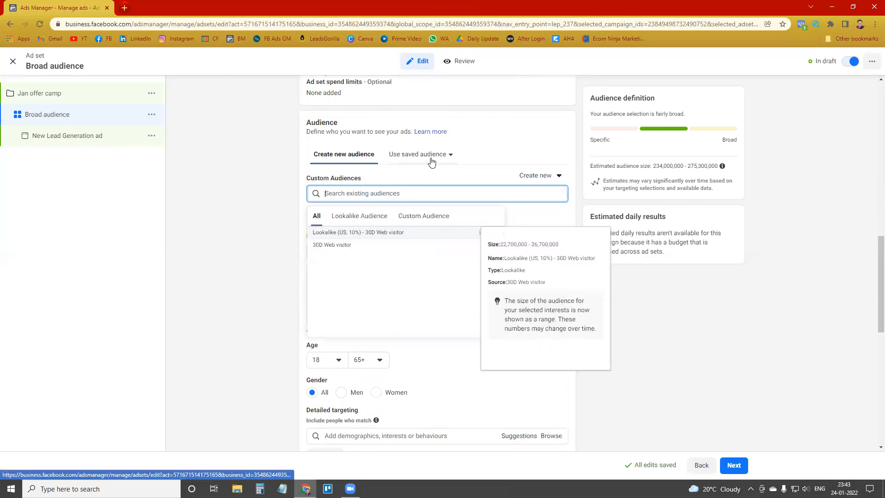
click(235, 306)
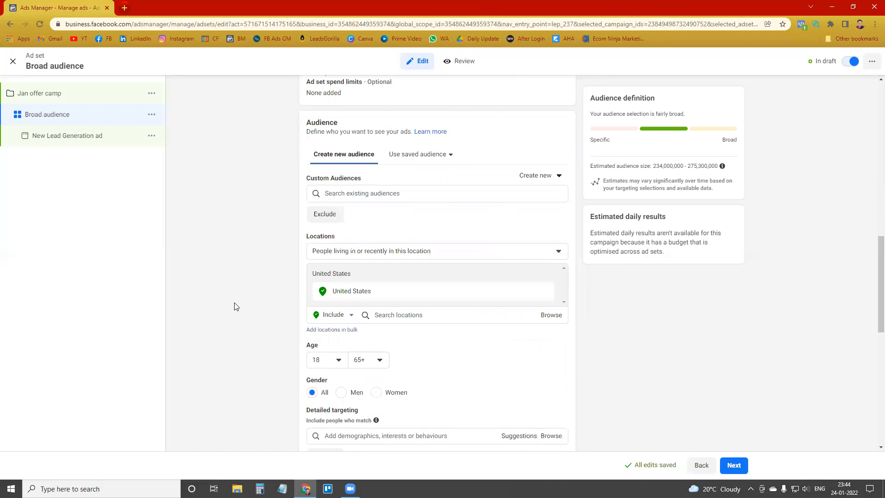
click(411, 156)
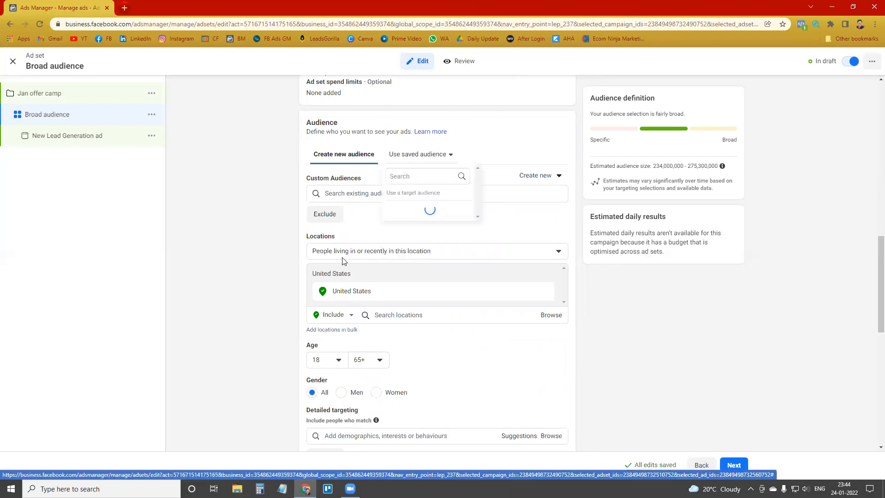
click(275, 236)
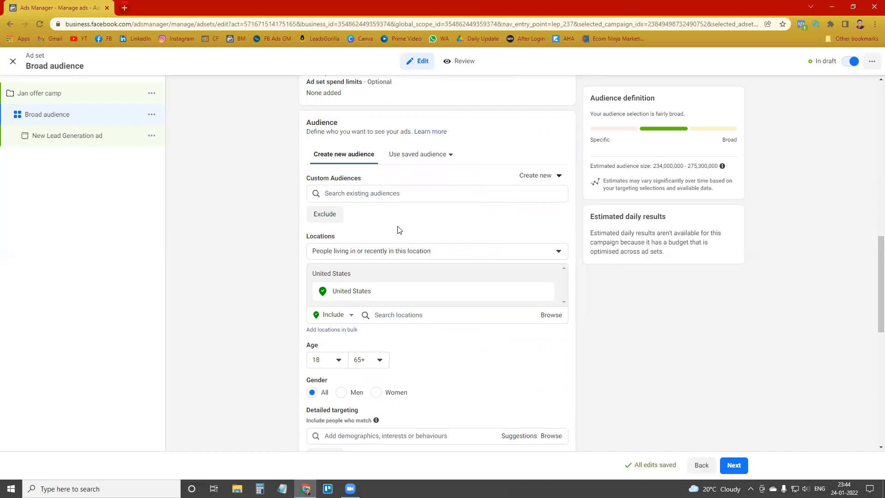
Review the location targeting options for people living in, recently in or travelling in the selected area.
scroll(388, 218, down, 2)
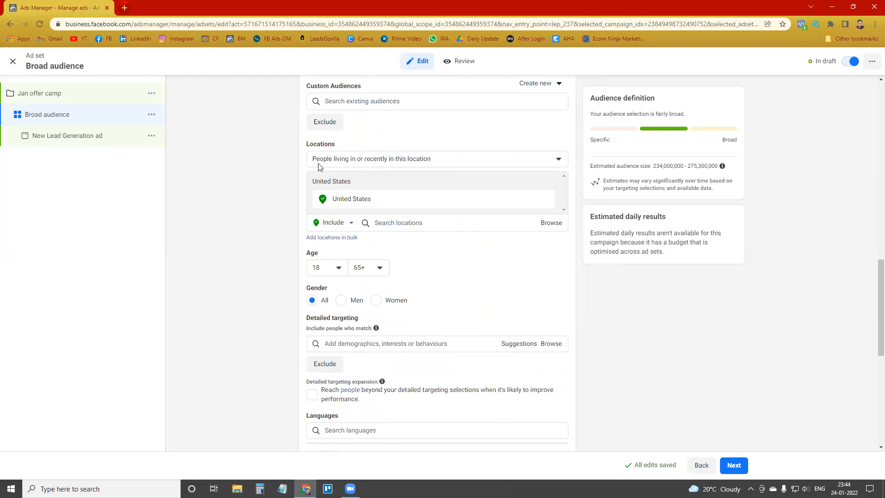
click(392, 159)
click(396, 159)
click(395, 159)
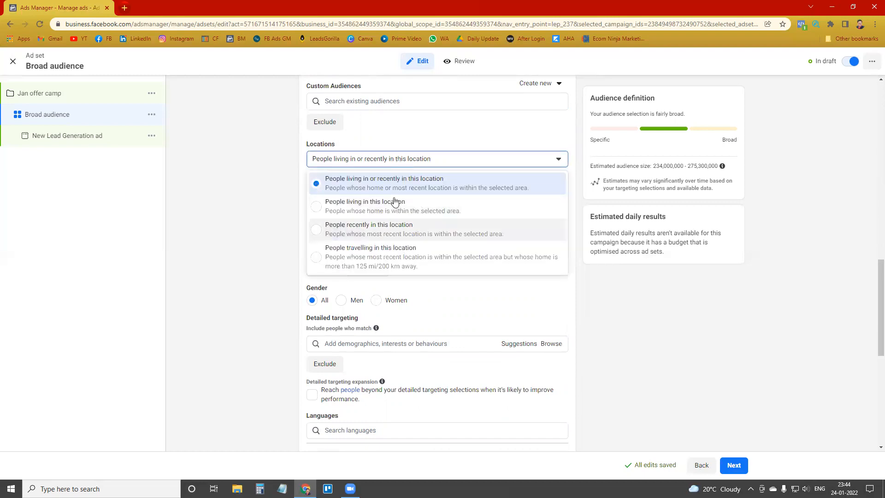
click(321, 163)
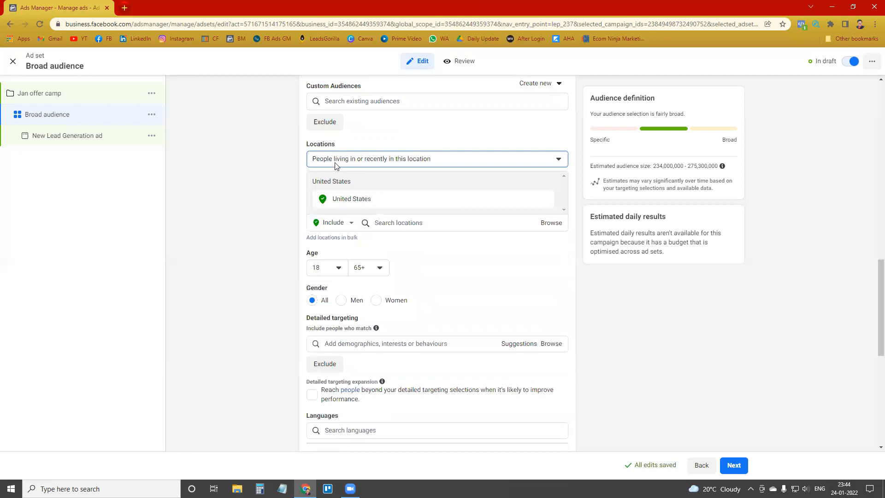
click(394, 161)
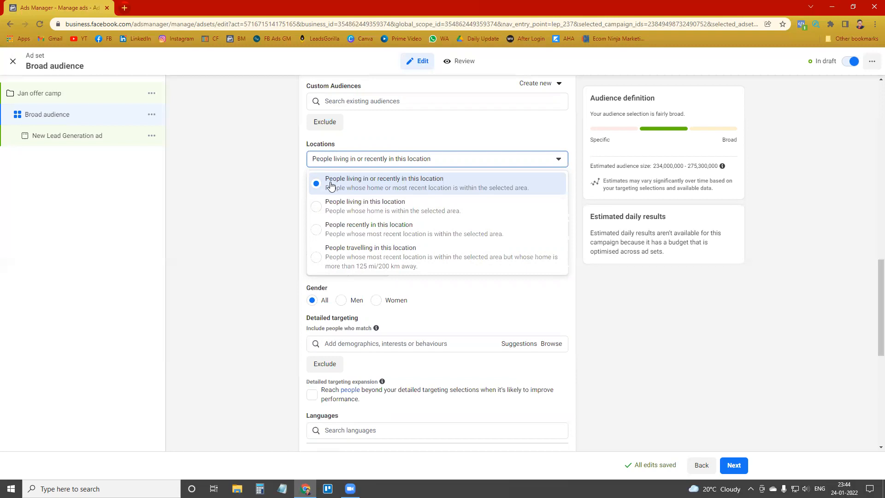
click(254, 210)
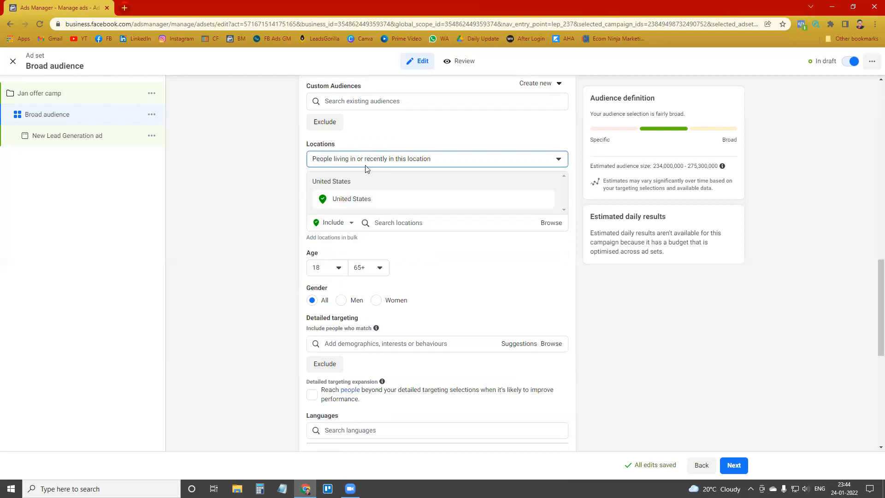
mouse_move(408, 202)
scroll(323, 235, down, 1)
scroll(350, 210, up, 1)
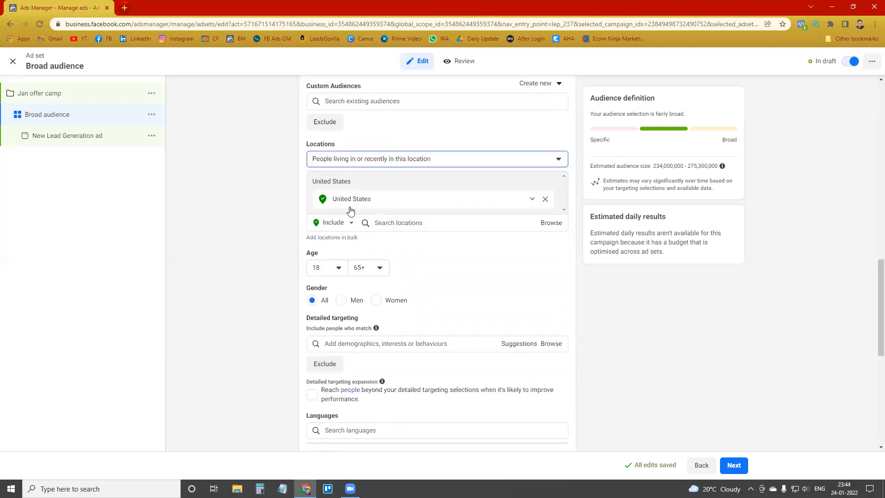
Search for Arizona and set Arizona, United States as the audience location.
click(421, 222)
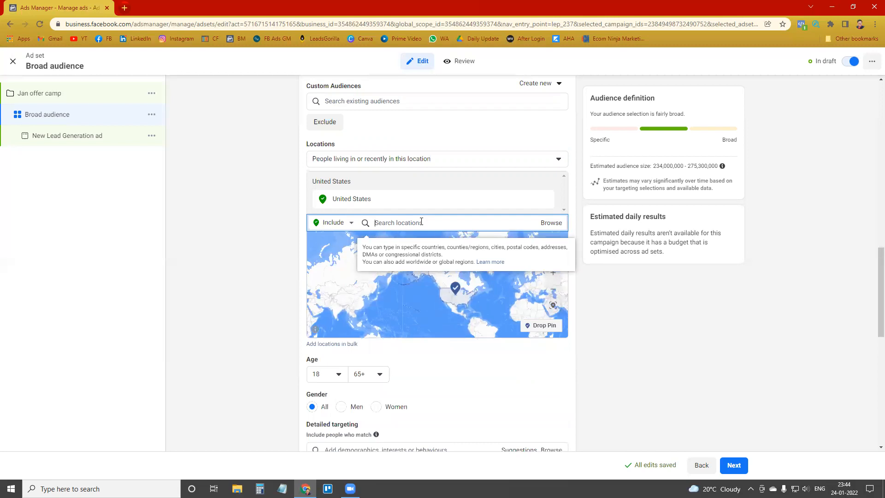
text(a)
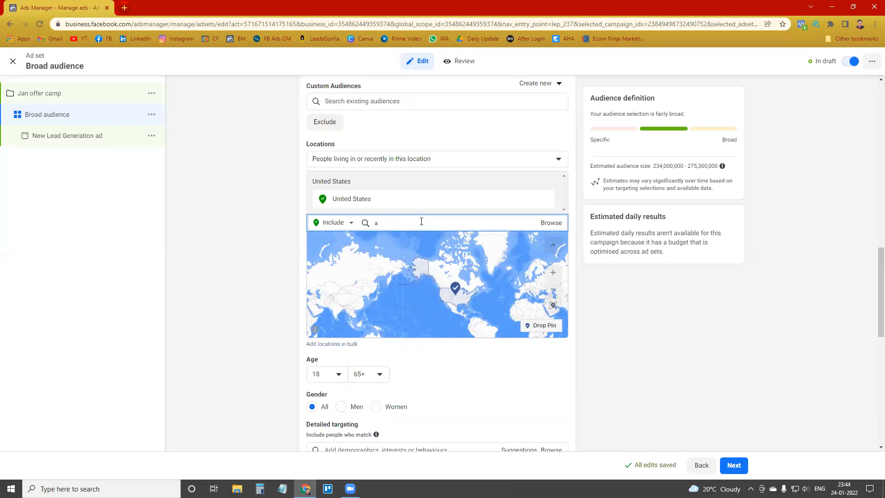
text(riz)
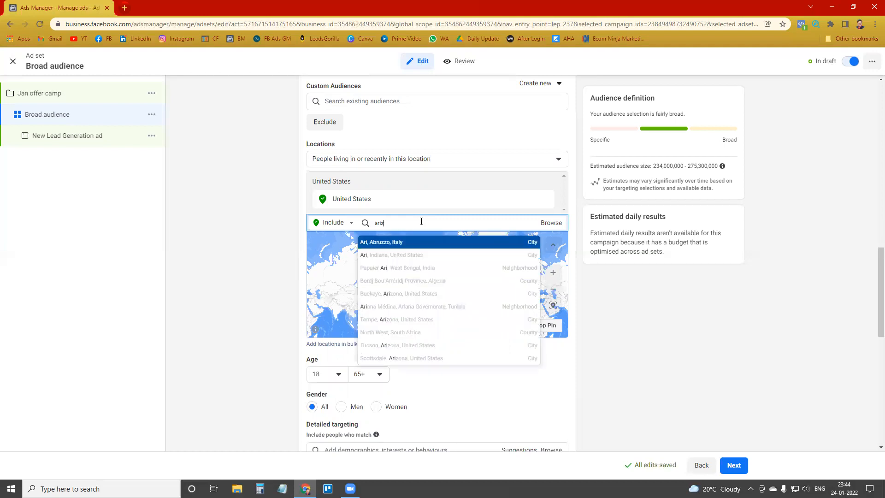
text(o)
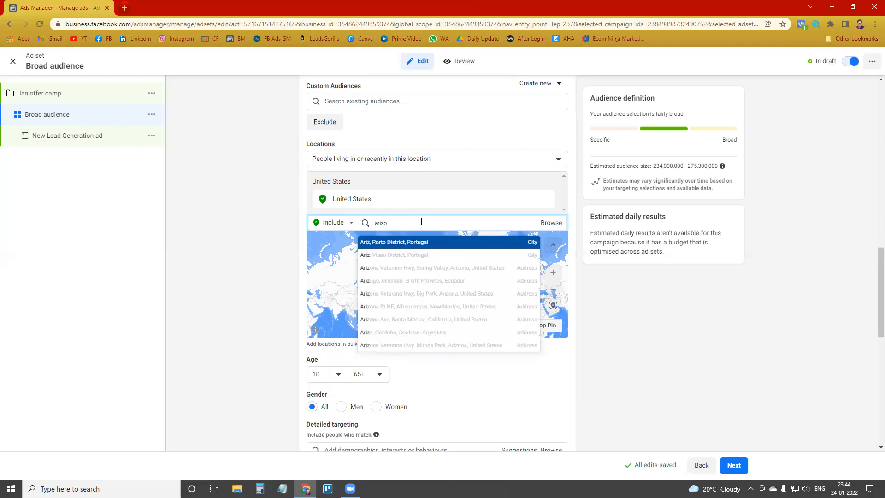
text(na)
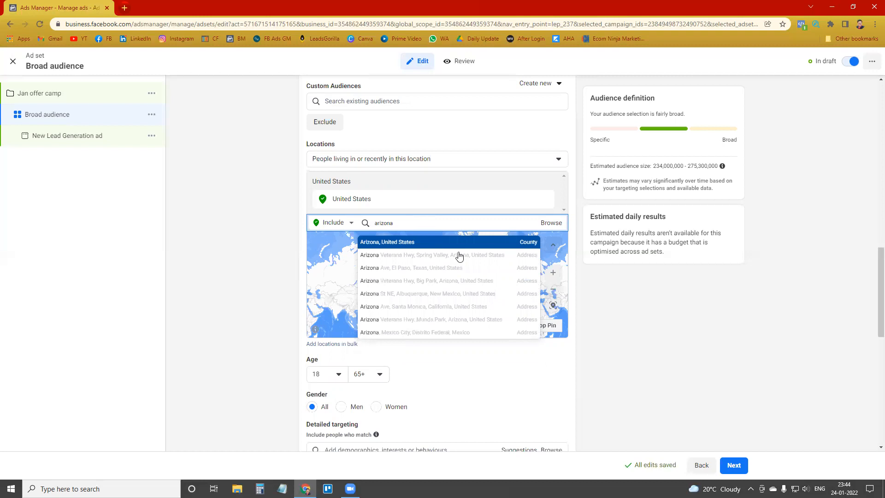
click(426, 244)
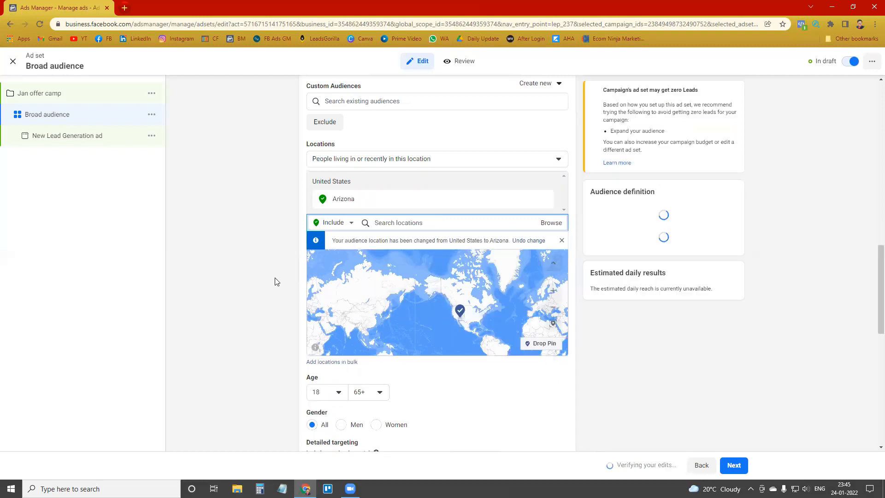
Remove the Arizona location and add the place "Phinix" as the audience location.
click(545, 202)
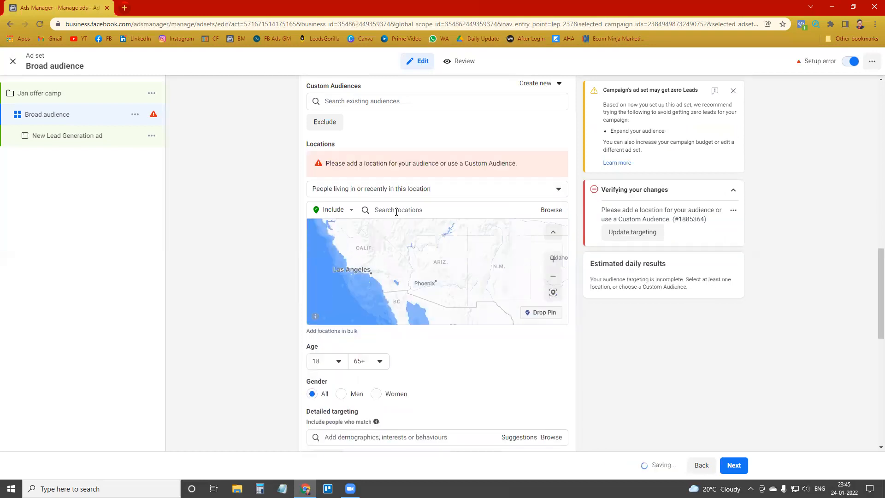
click(399, 210)
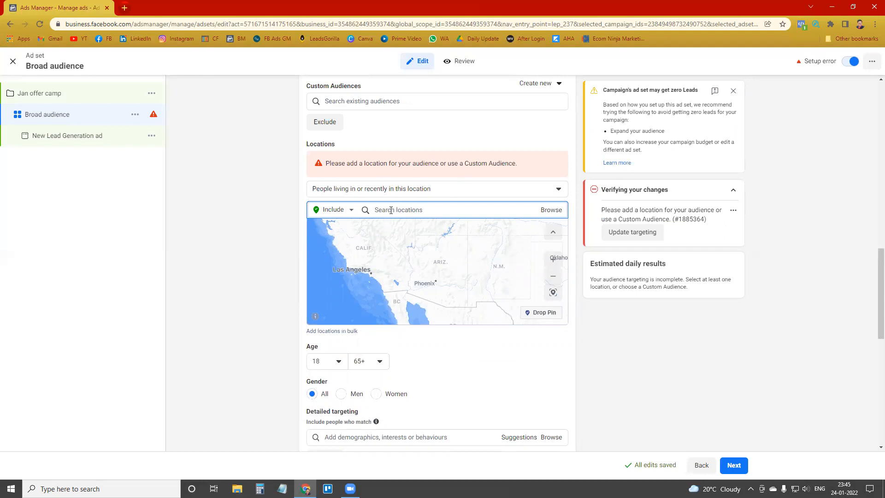
text(phi)
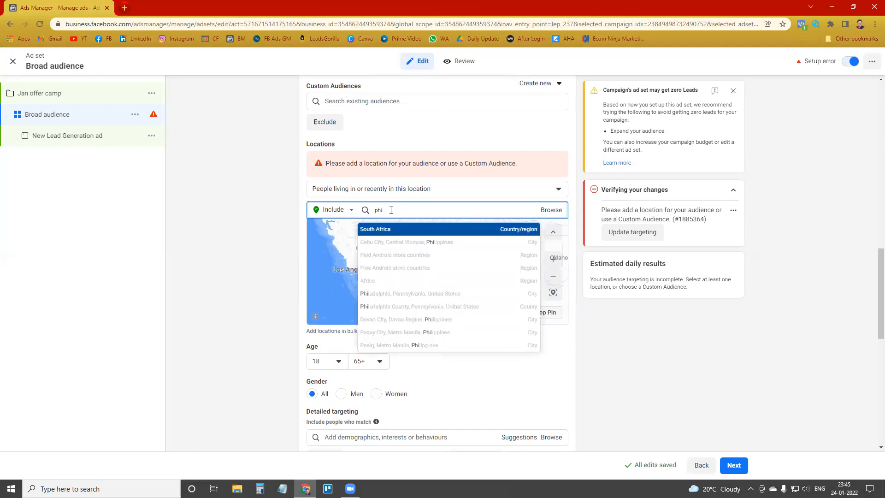
text(nix)
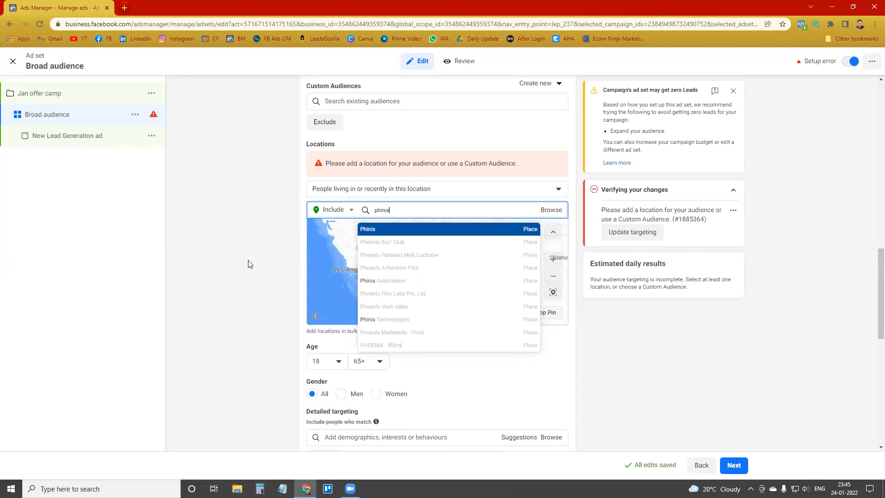
key(Return)
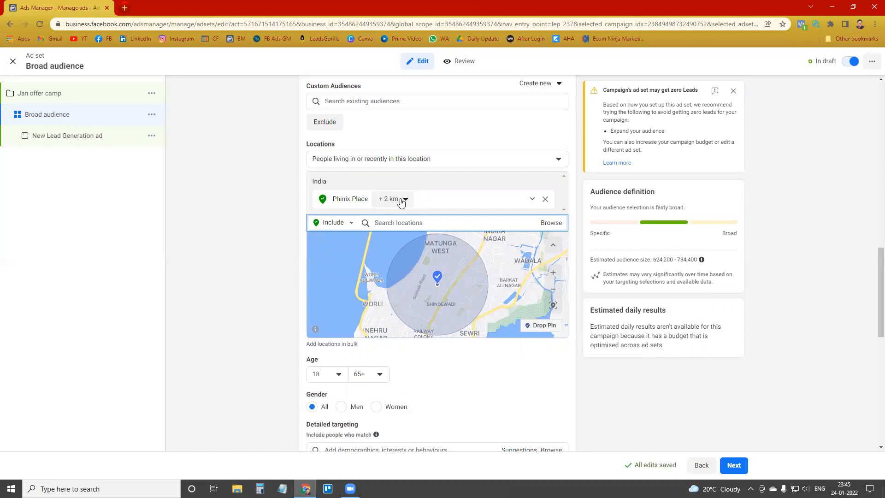
Set the radius around the Phinix location to 10 km and check the estimated audience size.
click(402, 200)
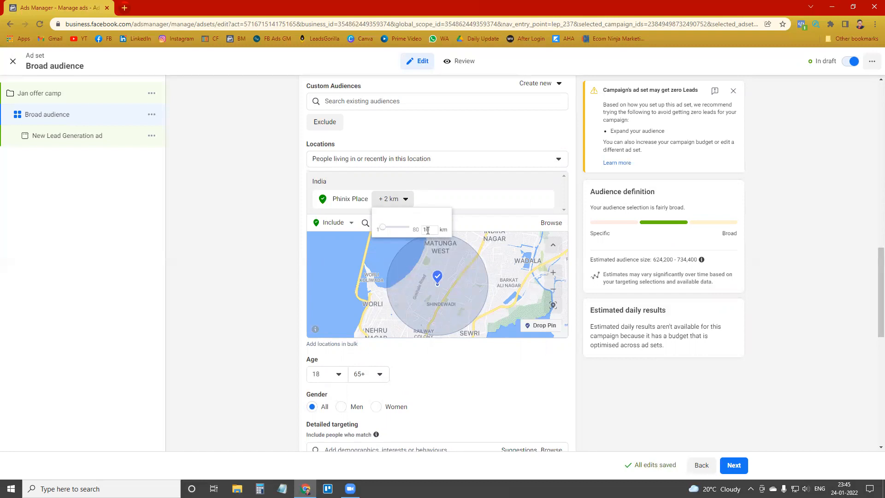
text(10)
key(Return)
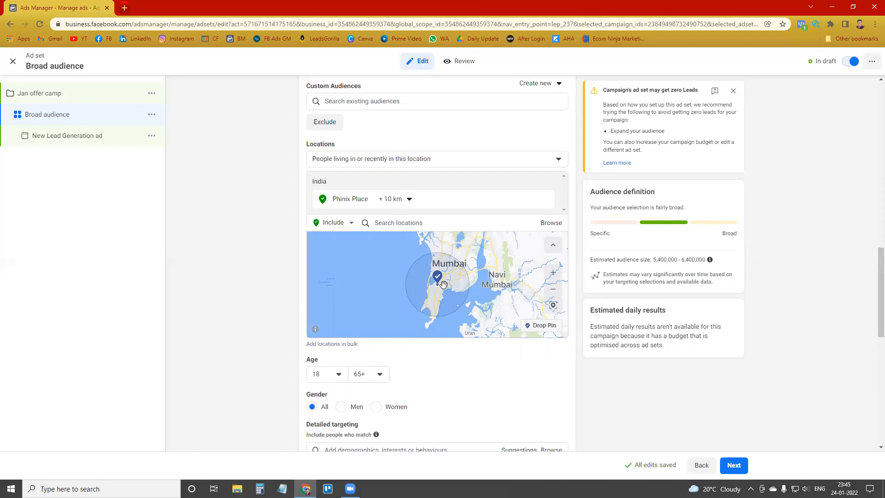
drag(654, 259, 709, 260)
mouse_move(710, 260)
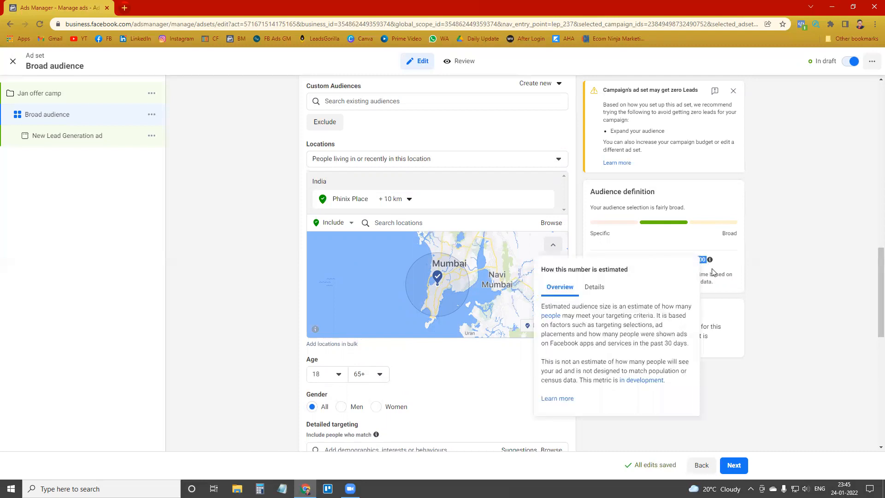
click(668, 259)
drag(654, 261, 705, 260)
click(676, 256)
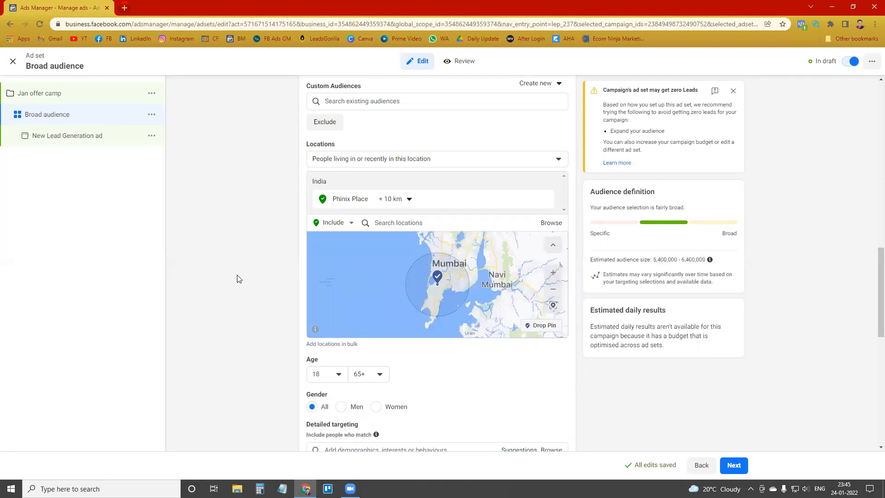
Set the audience age range to 22 to 50.
scroll(252, 262, down, 3)
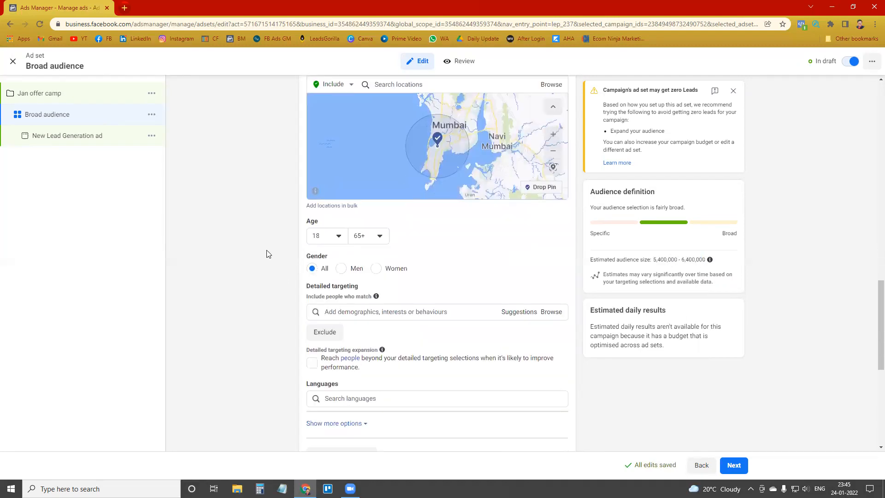
click(337, 236)
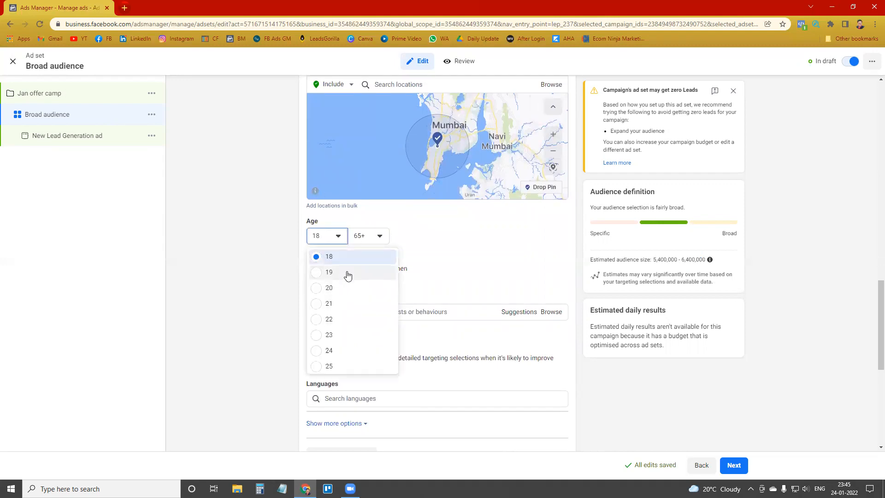
scroll(357, 276, down, 2)
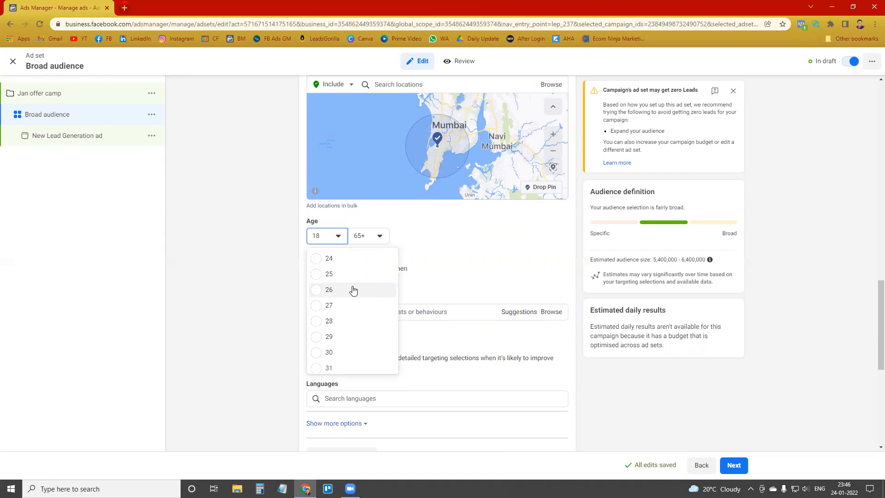
scroll(353, 289, up, 2)
click(347, 326)
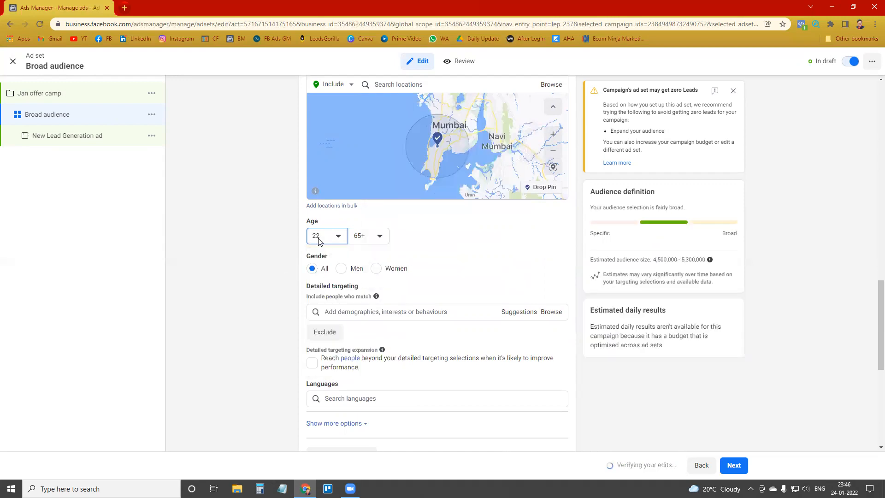
click(366, 237)
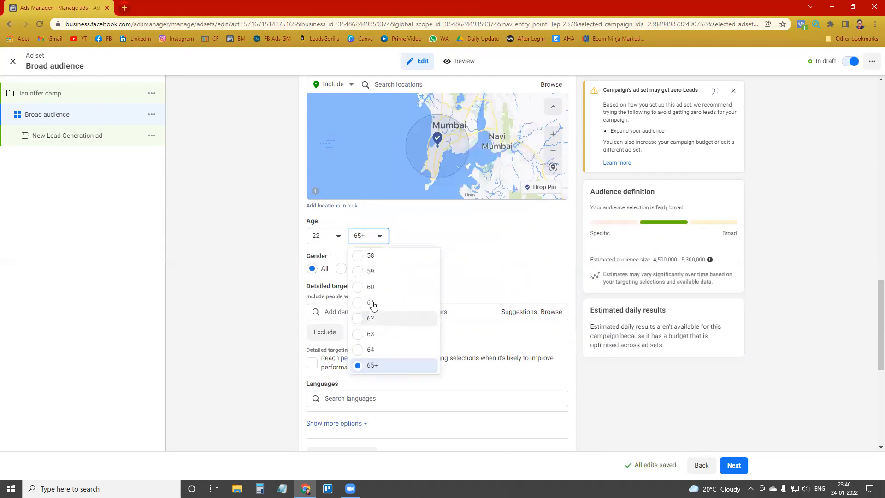
scroll(374, 304, up, 4)
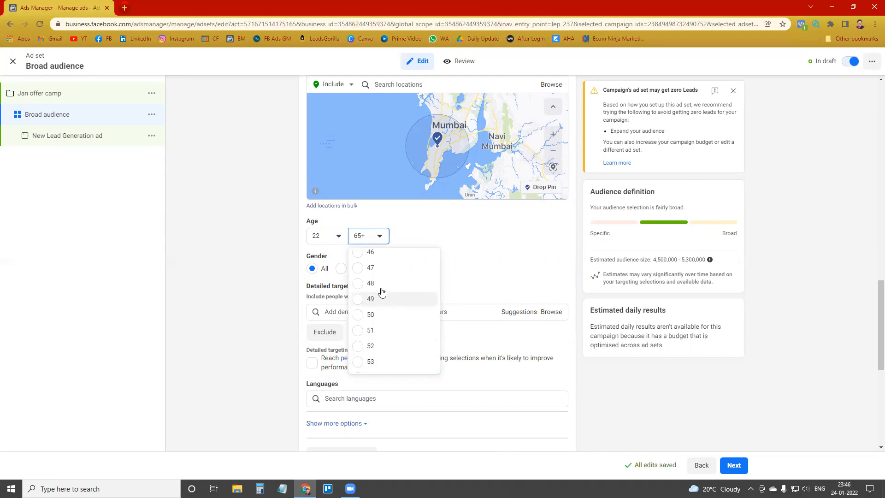
click(381, 314)
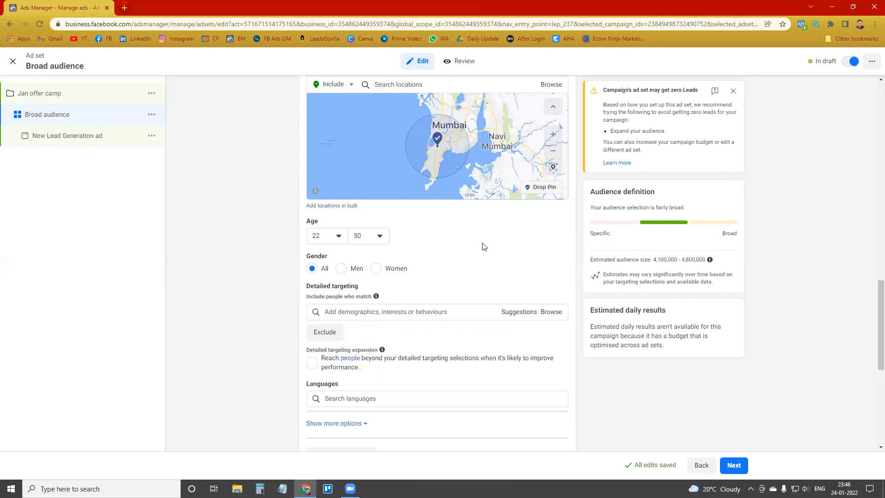
Try the All and Men gender options, and set the audience gender to Women.
scroll(484, 246, down, 1)
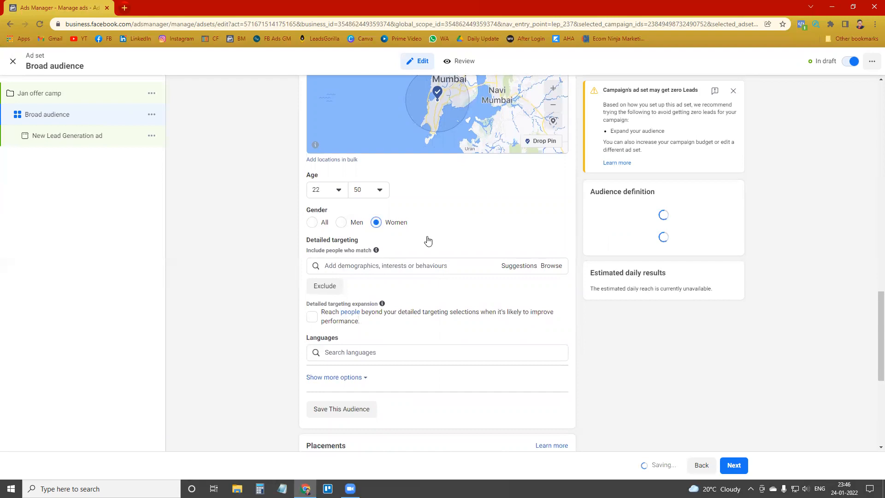
click(312, 223)
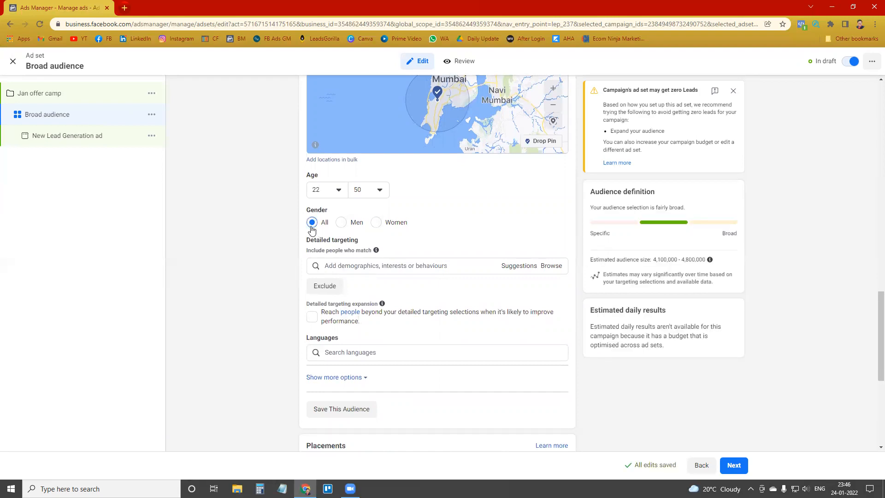
click(342, 225)
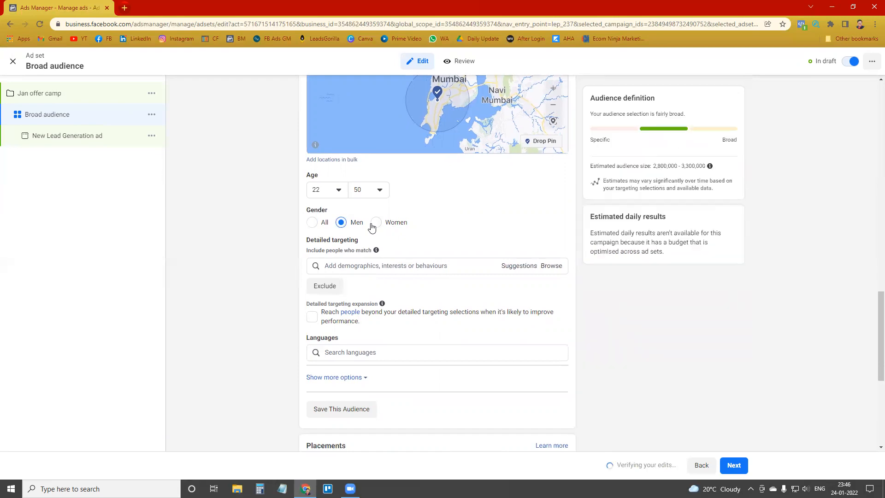
click(376, 223)
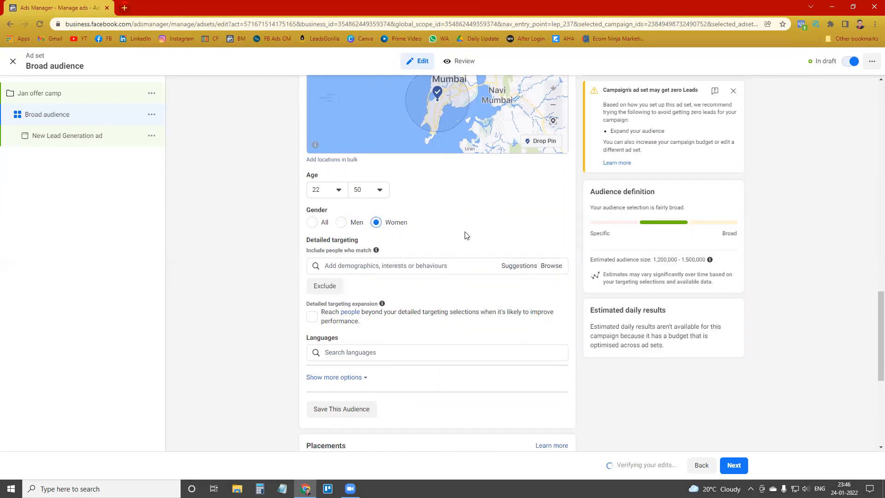
Search detailed targeting for "beauty", add the Beauty interest and check the estimated audience size.
scroll(431, 235, down, 2)
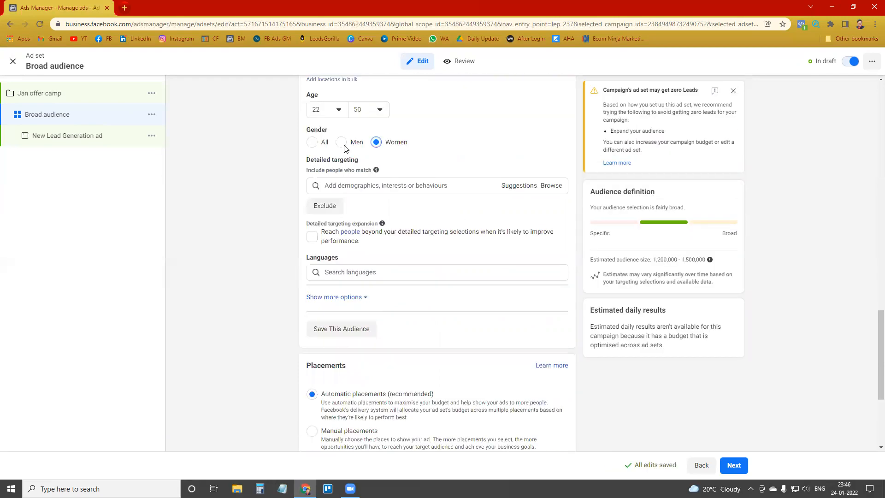
scroll(405, 221, down, 1)
scroll(360, 220, up, 2)
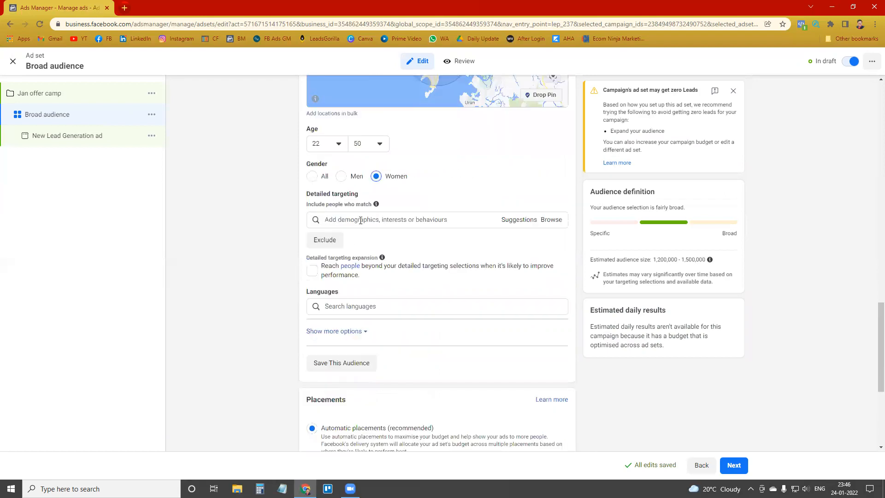
click(360, 220)
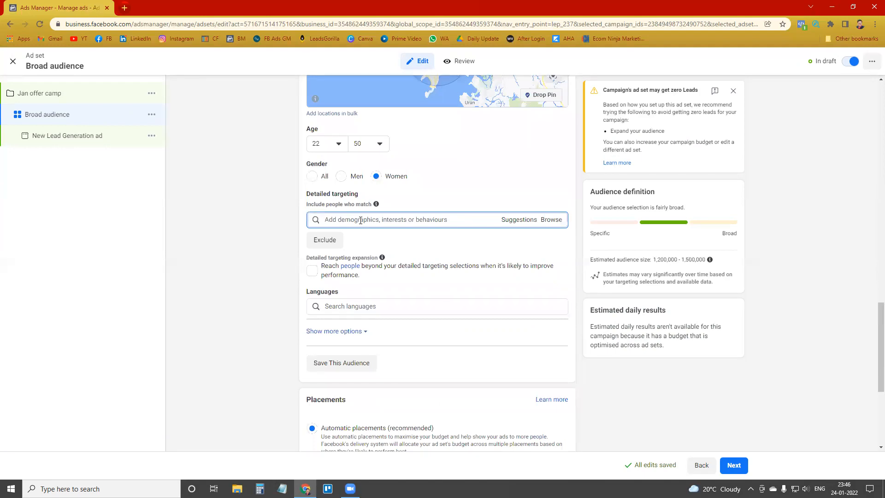
text(beau)
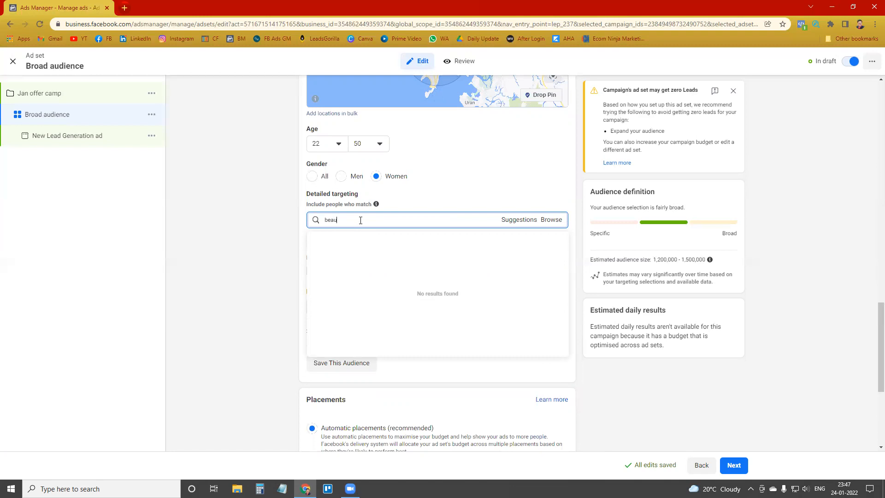
text(y)
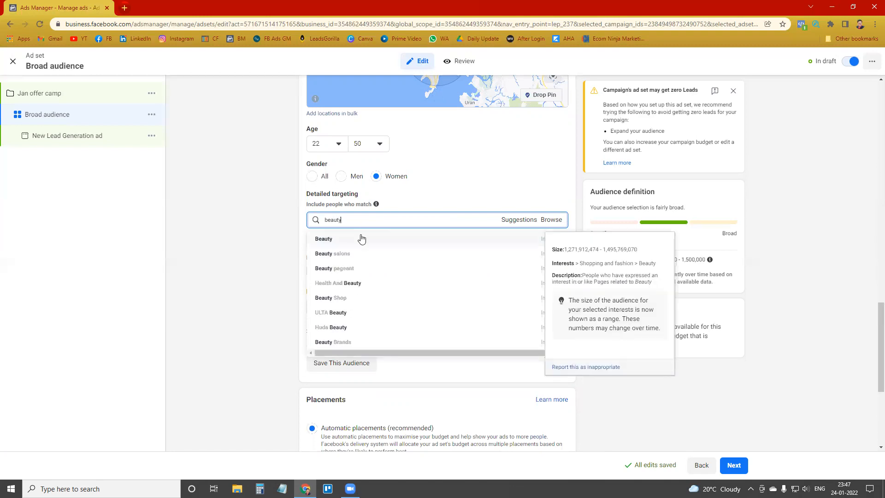
click(361, 238)
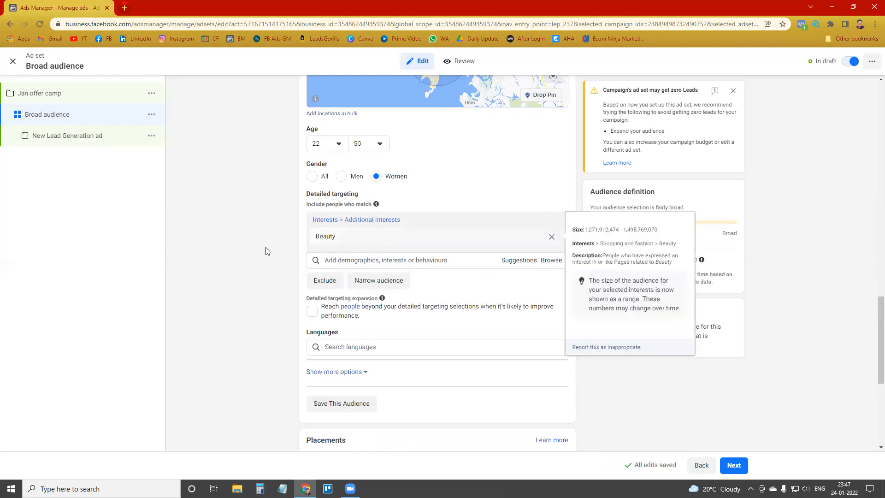
scroll(254, 252, up, 1)
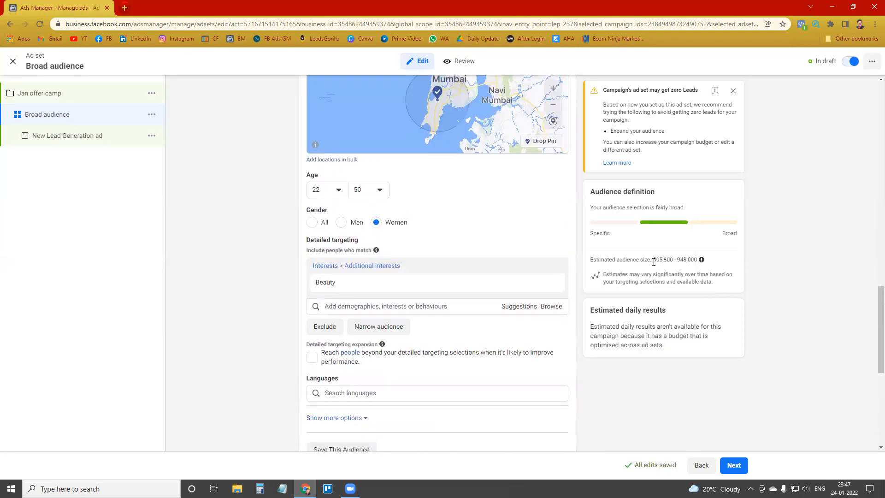
scroll(308, 248, up, 1)
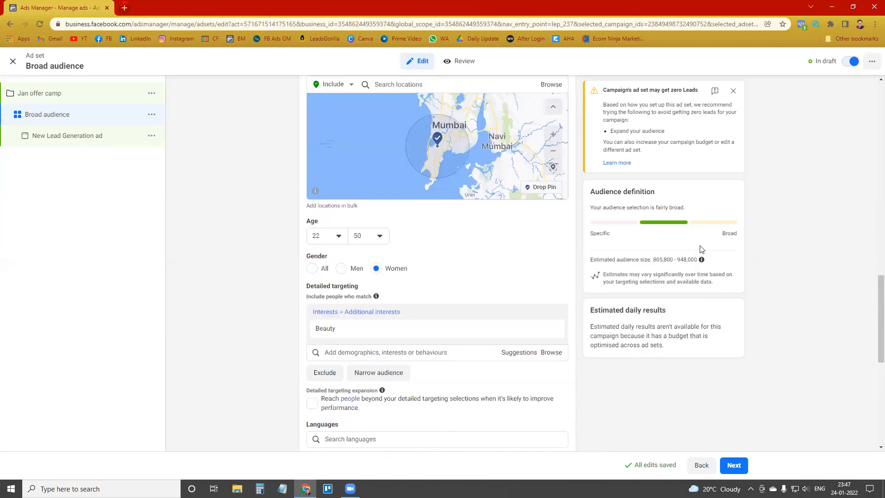
scroll(414, 193, up, 1)
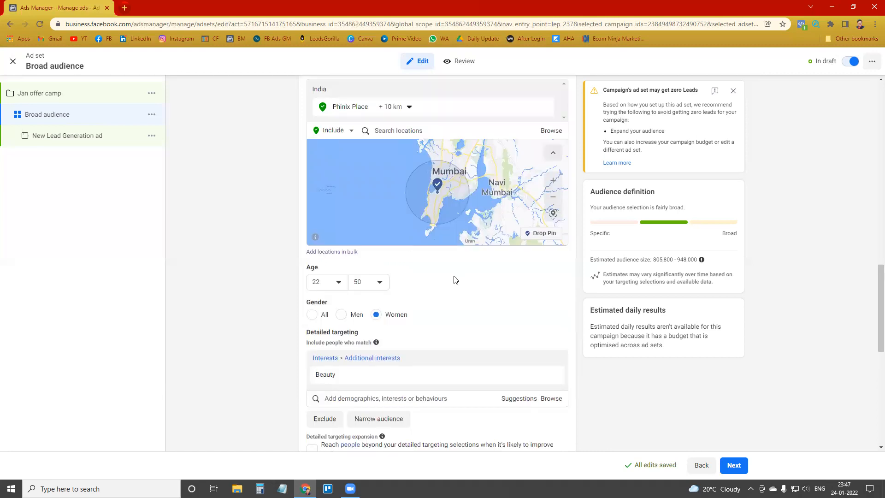
Add English (All) as the audience language.
scroll(416, 223, down, 2)
scroll(427, 229, down, 1)
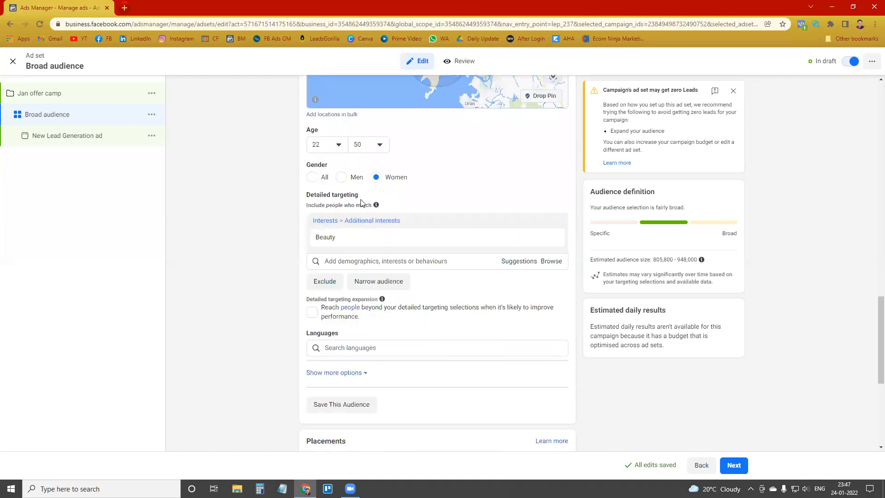
scroll(380, 217, down, 1)
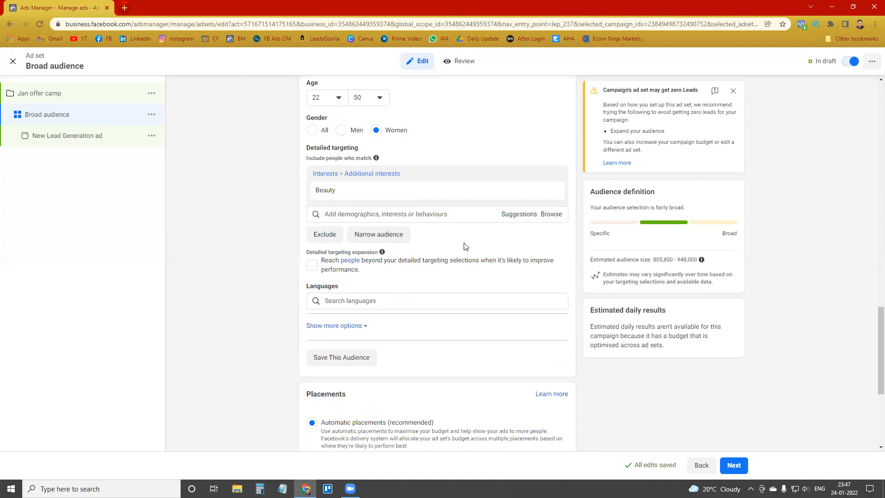
scroll(464, 245, down, 1)
scroll(445, 212, down, 1)
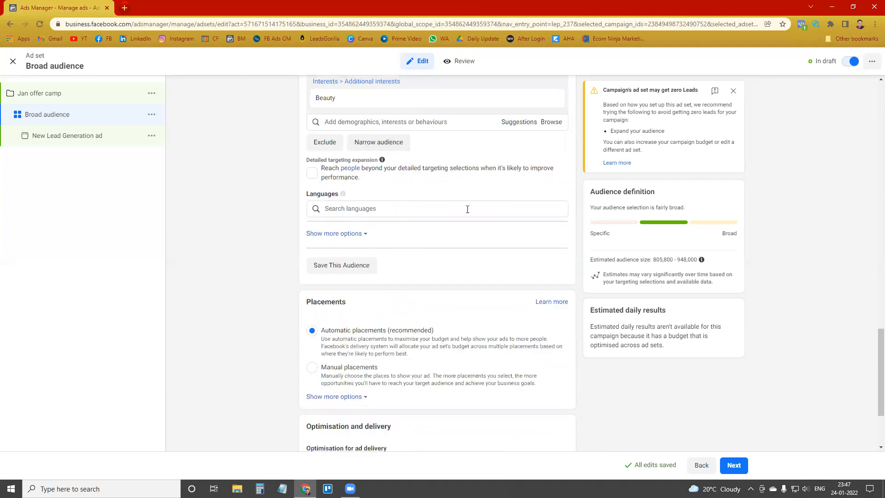
scroll(414, 203, down, 2)
scroll(385, 172, up, 1)
click(385, 166)
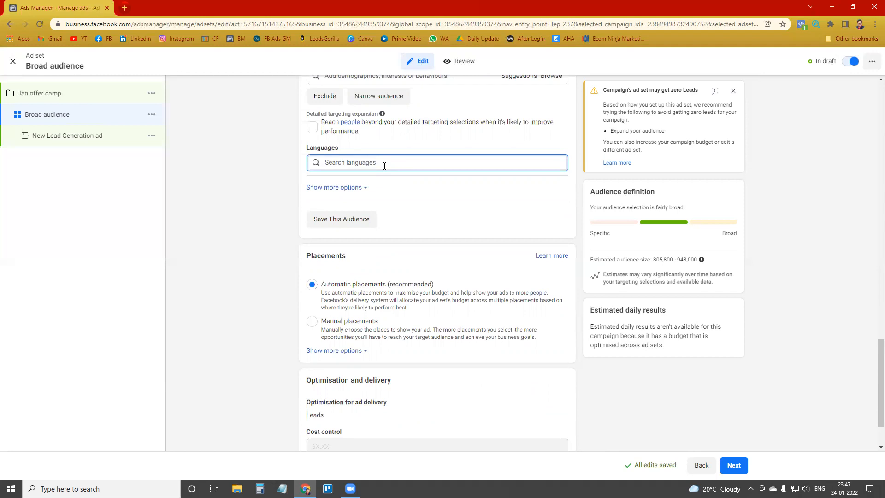
text(engl)
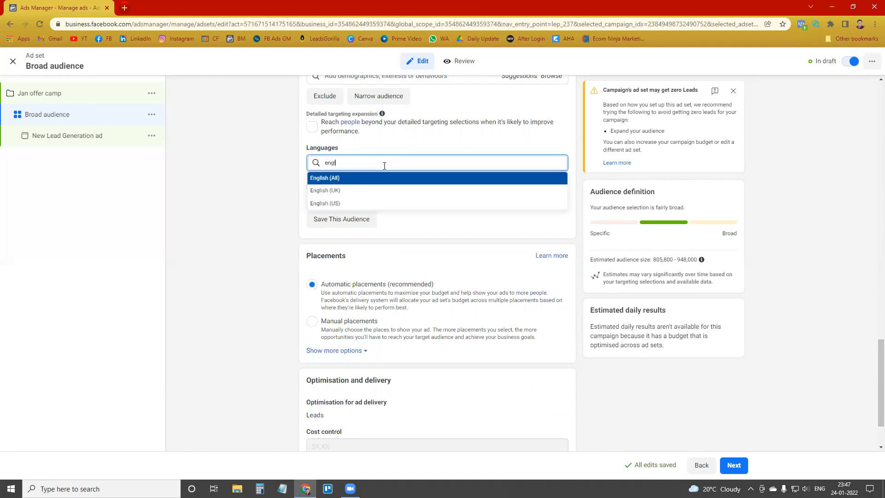
text(ish)
key(Return)
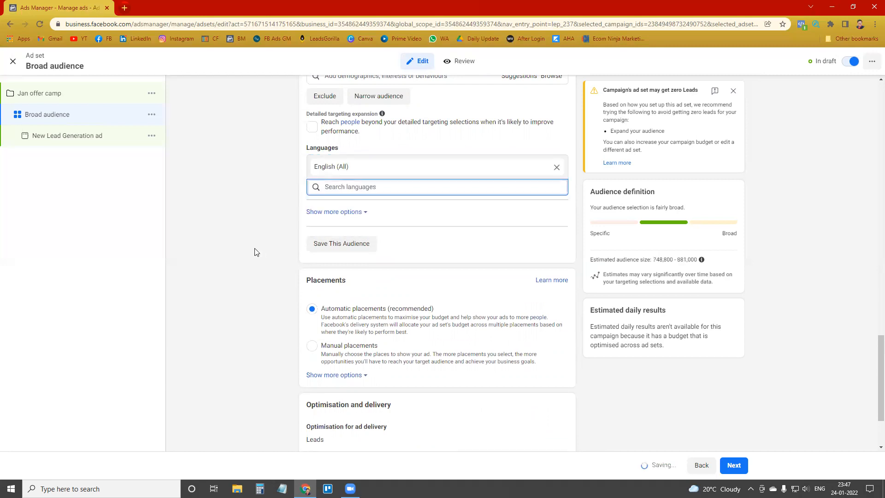
Switch the ad set to manual placements and exclude the Audience Network platform.
scroll(254, 246, down, 1)
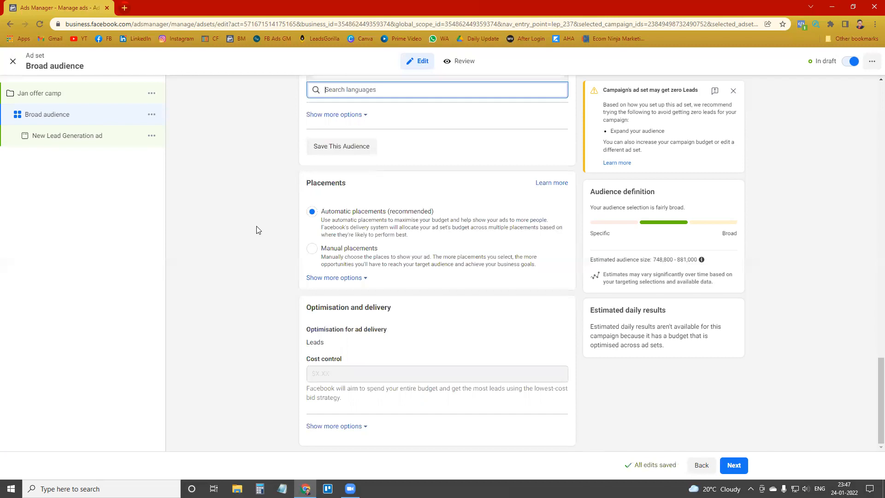
click(318, 253)
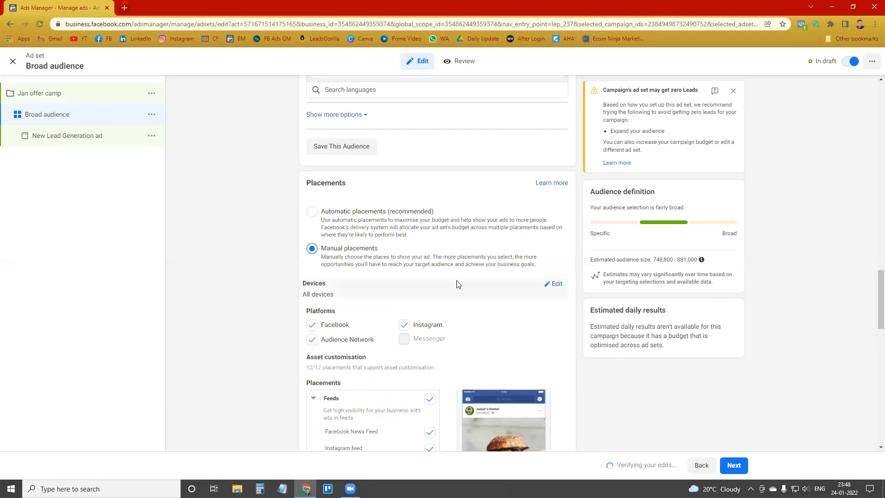
scroll(476, 279, down, 1)
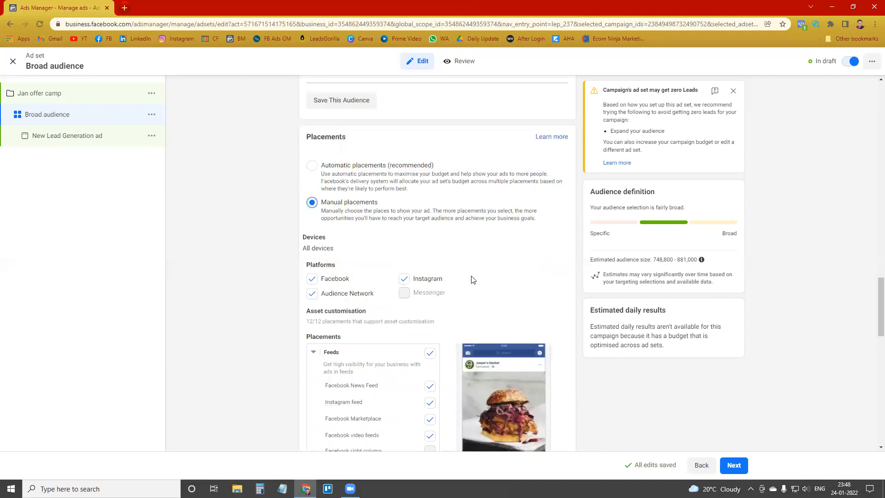
scroll(468, 278, down, 1)
scroll(438, 261, down, 1)
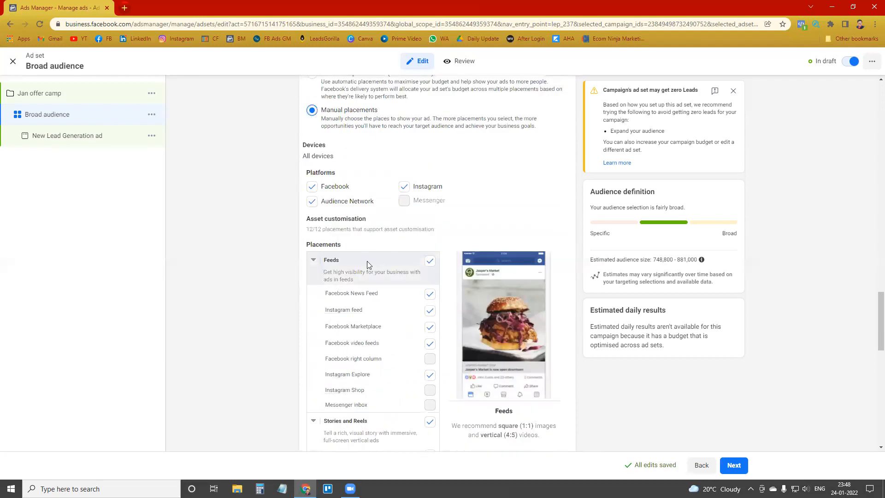
click(313, 204)
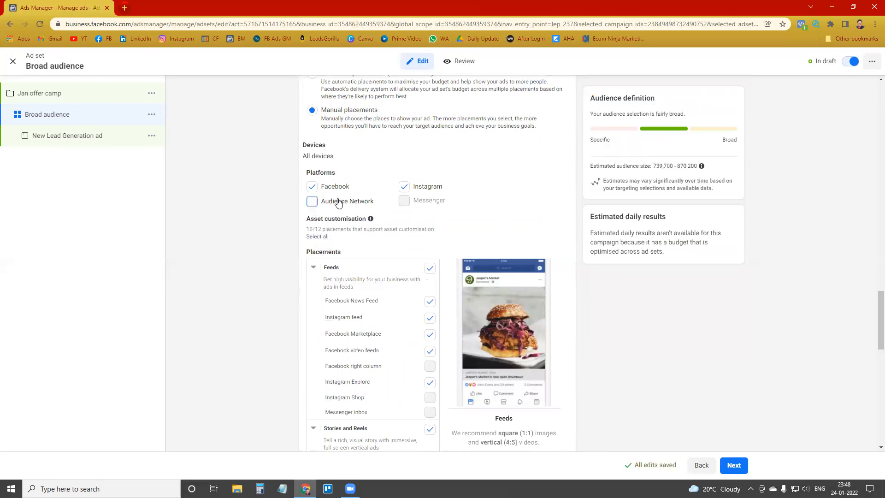
Remove Facebook video feeds and Instagram Explore from the Feeds placements.
scroll(458, 211, down, 2)
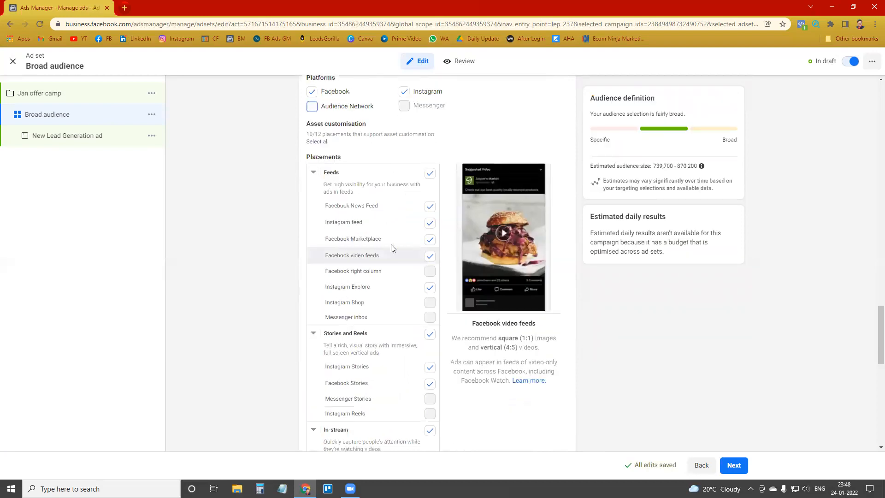
scroll(431, 166, down, 2)
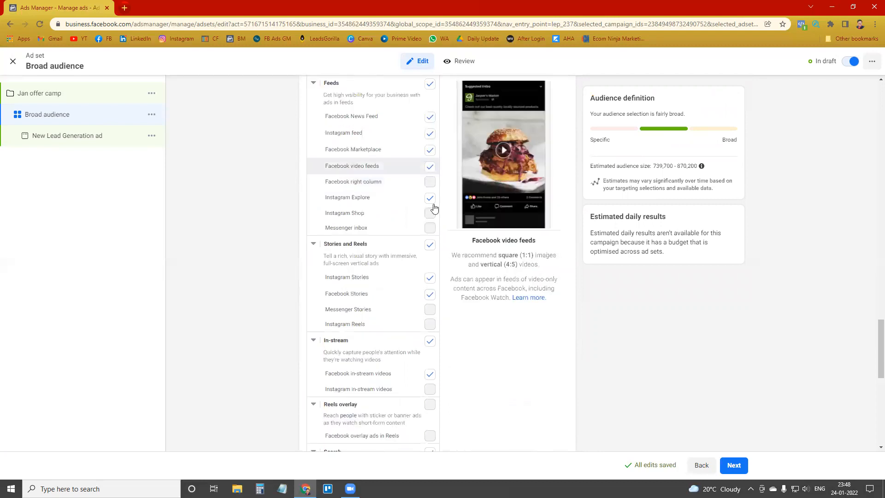
click(429, 167)
click(430, 198)
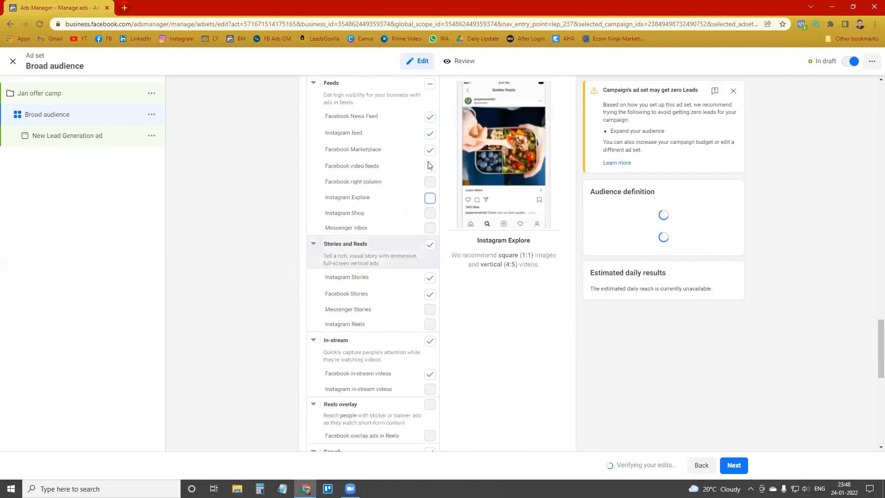
scroll(369, 227, down, 1)
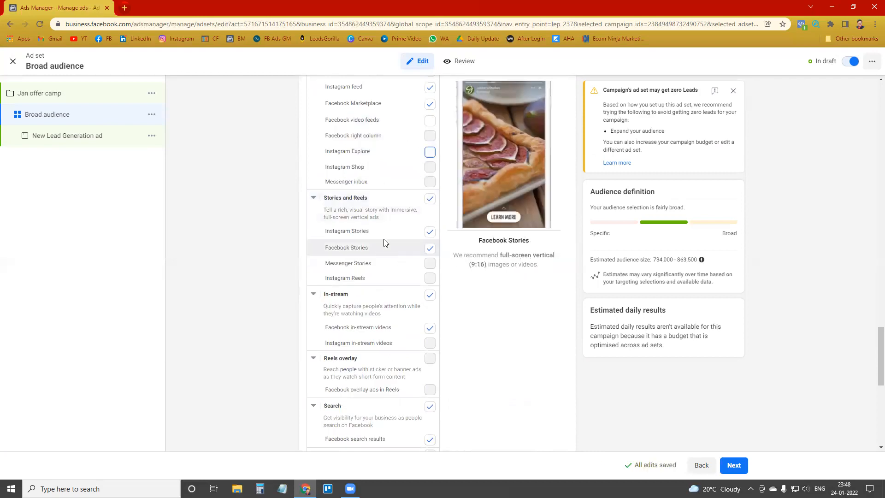
Remove the In-stream, Search and In-article placements from the ad set.
scroll(402, 195, down, 1)
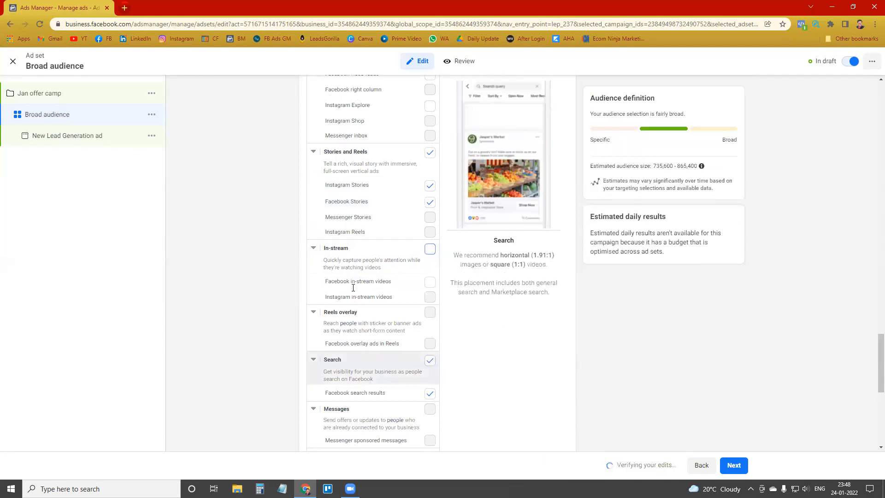
scroll(385, 296, down, 4)
click(430, 275)
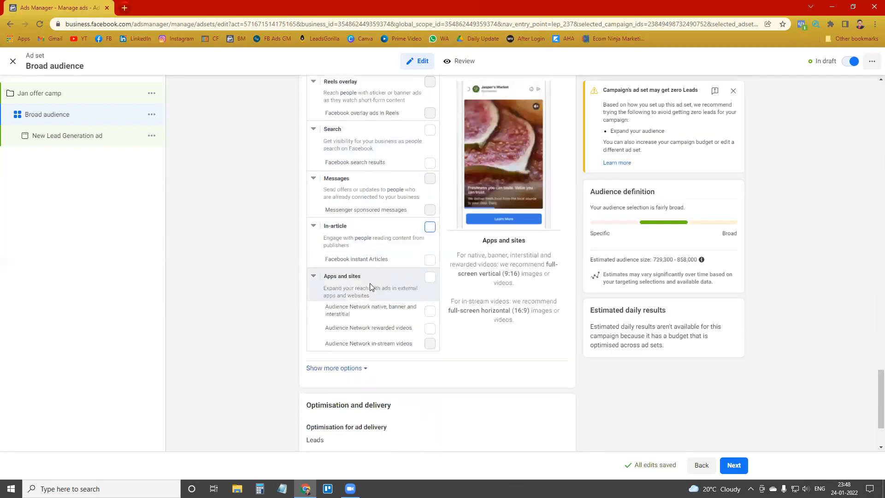
Check which Feeds and Stories and Reels placements remain selected, down to the optimisation and delivery settings.
scroll(378, 285, up, 3)
scroll(387, 286, up, 5)
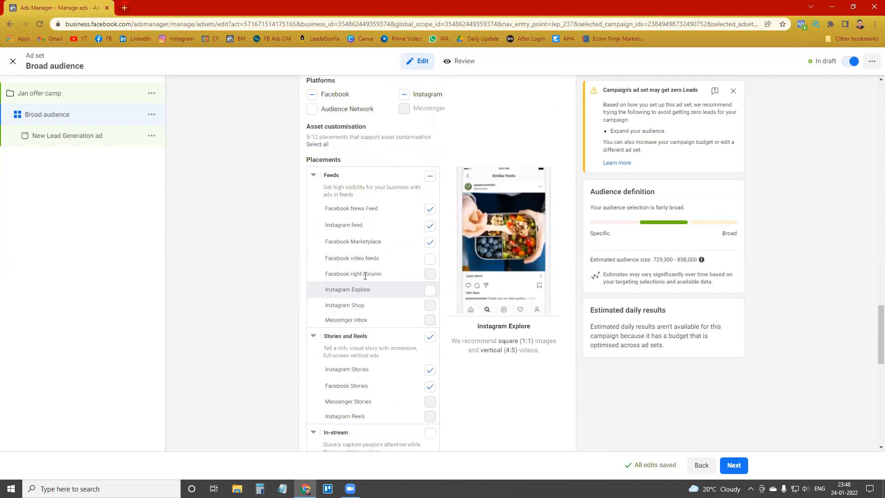
scroll(382, 226, down, 1)
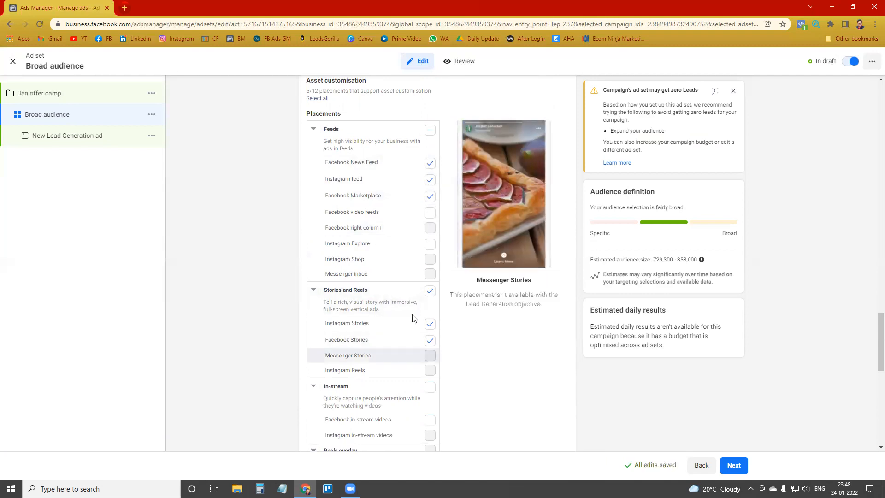
scroll(317, 332, down, 1)
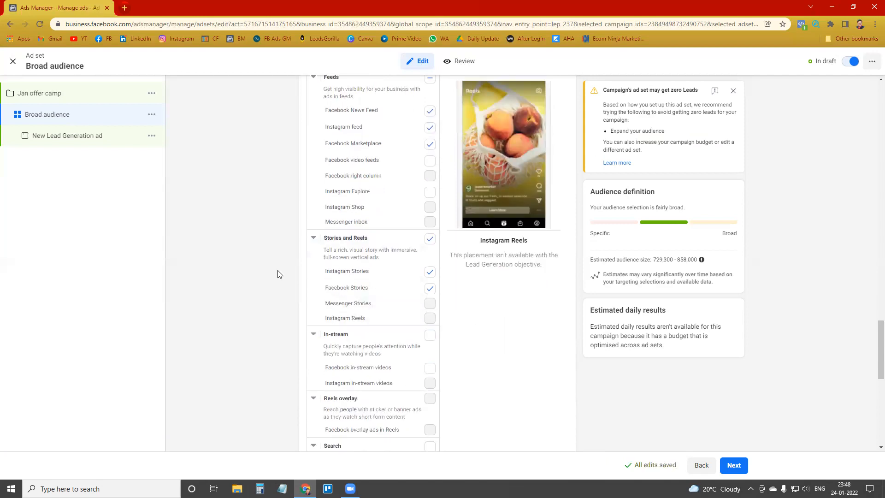
scroll(430, 281, down, 1)
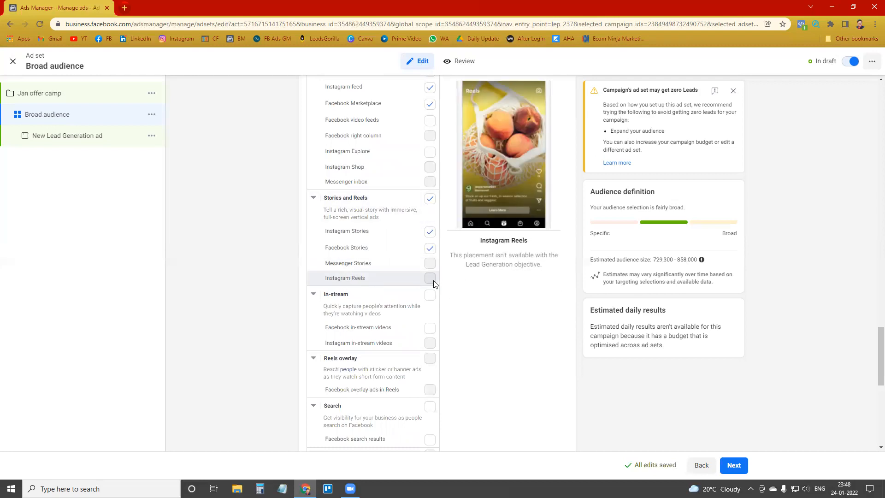
scroll(378, 336, down, 2)
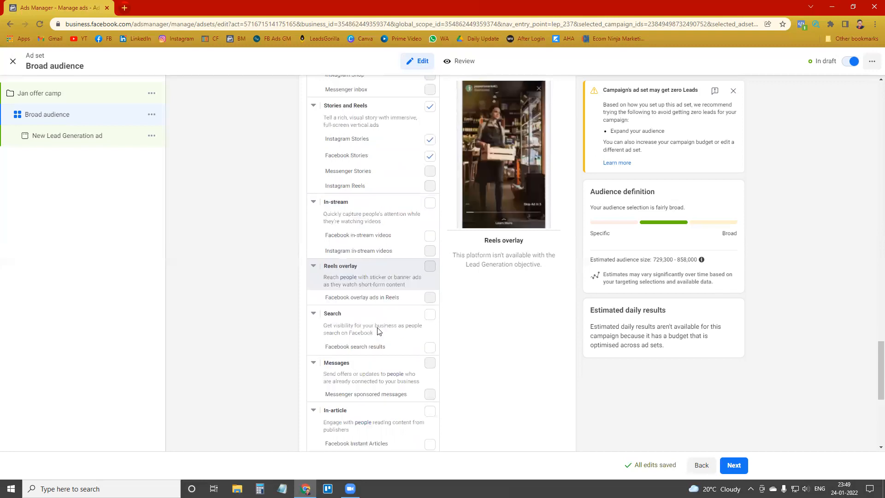
scroll(379, 329, down, 6)
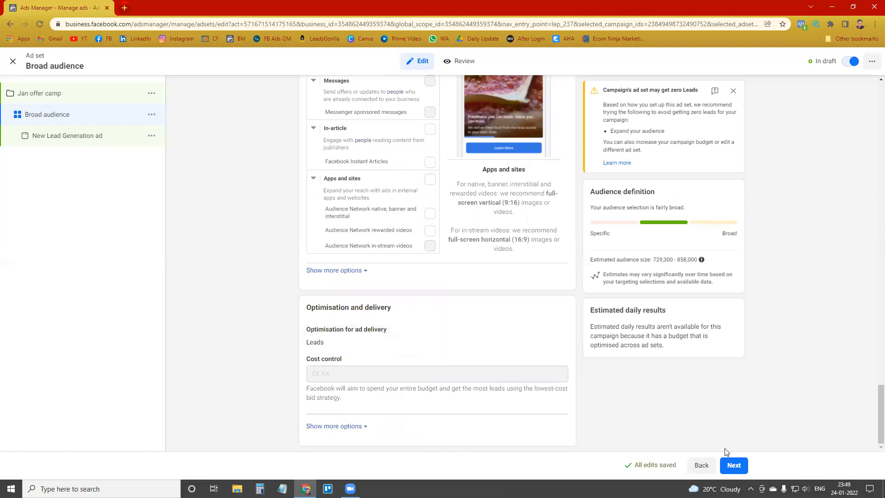
Review the Broad audience ad set's name, lead method, Facebook Page, catalogue and schedule settings.
scroll(415, 251, up, 8)
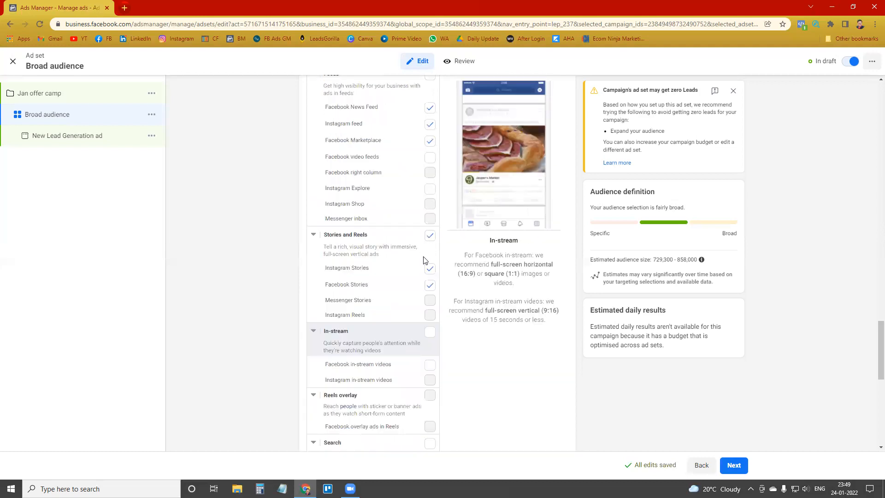
scroll(414, 252, up, 10)
scroll(405, 252, up, 10)
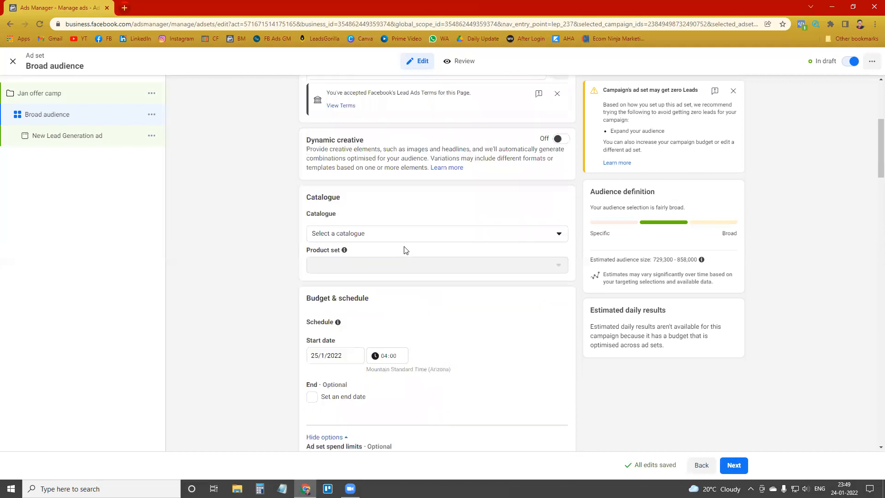
scroll(402, 234, up, 5)
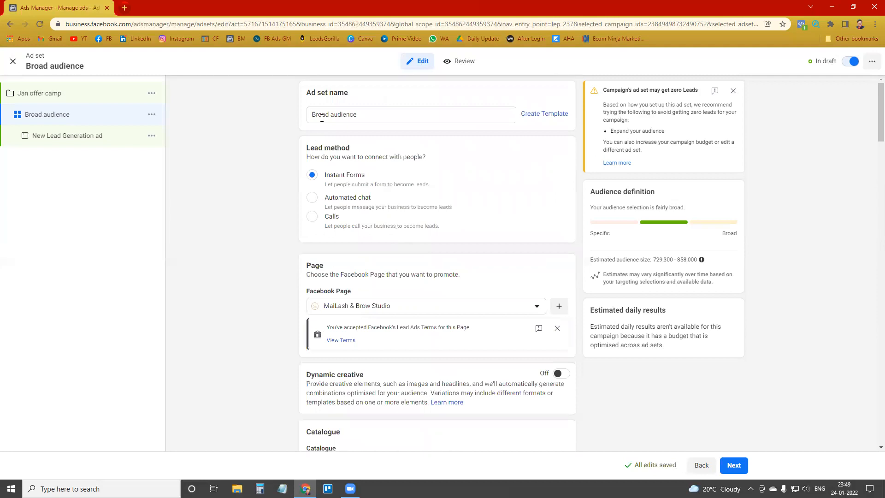
scroll(339, 134, down, 1)
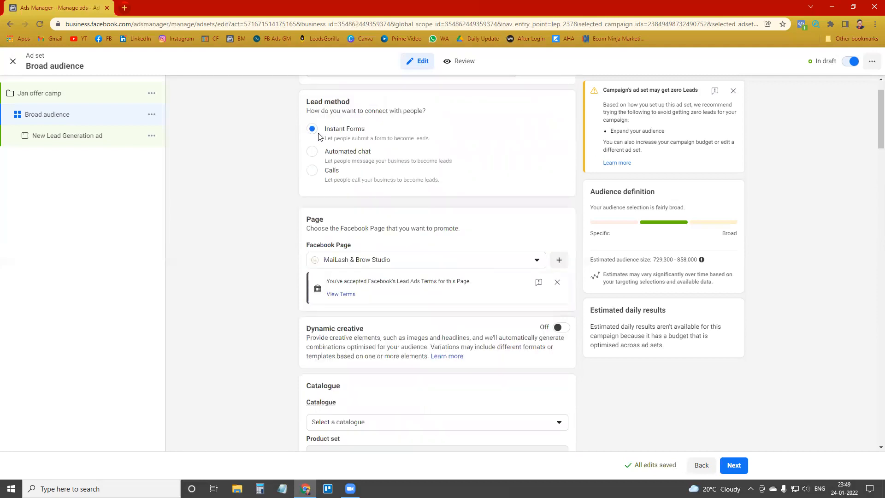
scroll(488, 187, down, 1)
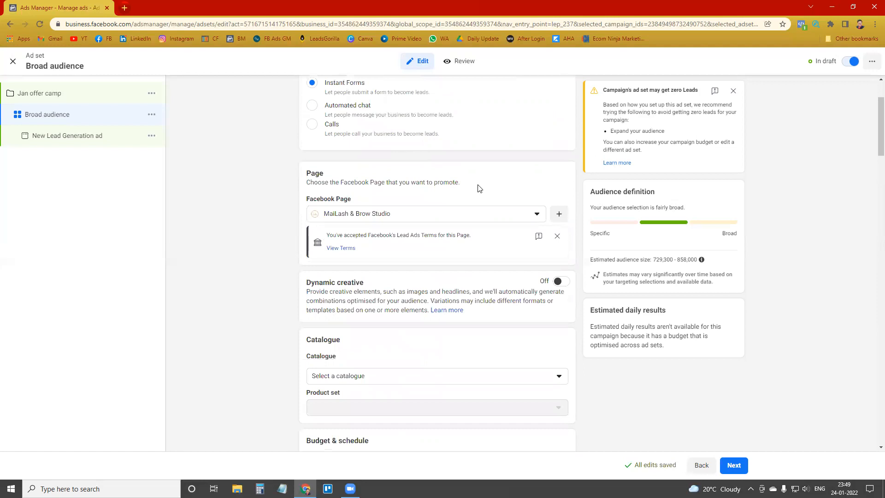
scroll(355, 185, down, 1)
scroll(362, 196, down, 4)
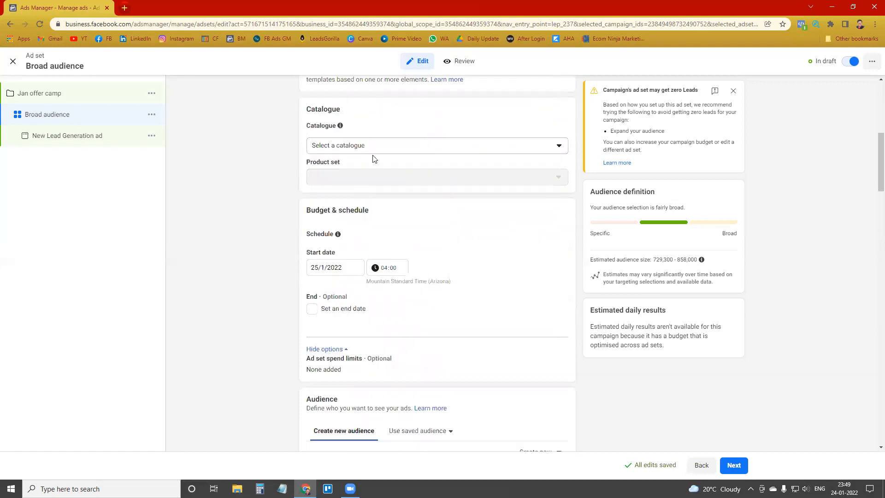
scroll(367, 206, down, 2)
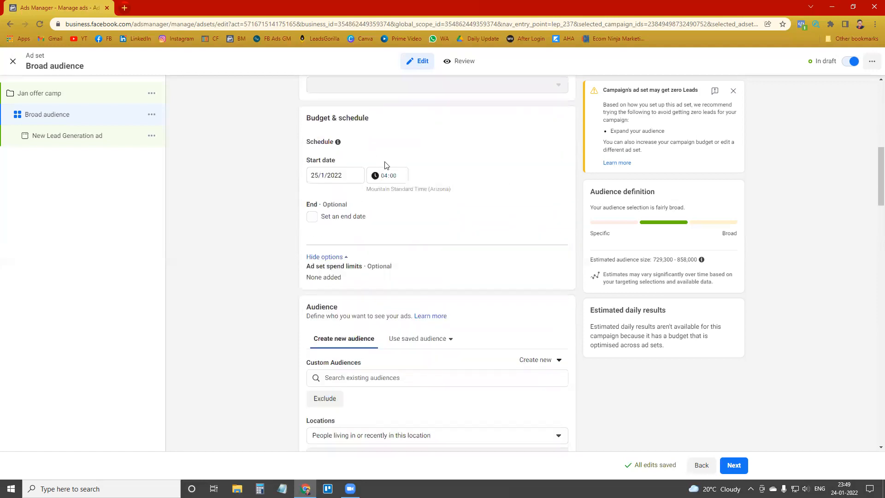
scroll(484, 181, down, 1)
scroll(411, 193, down, 2)
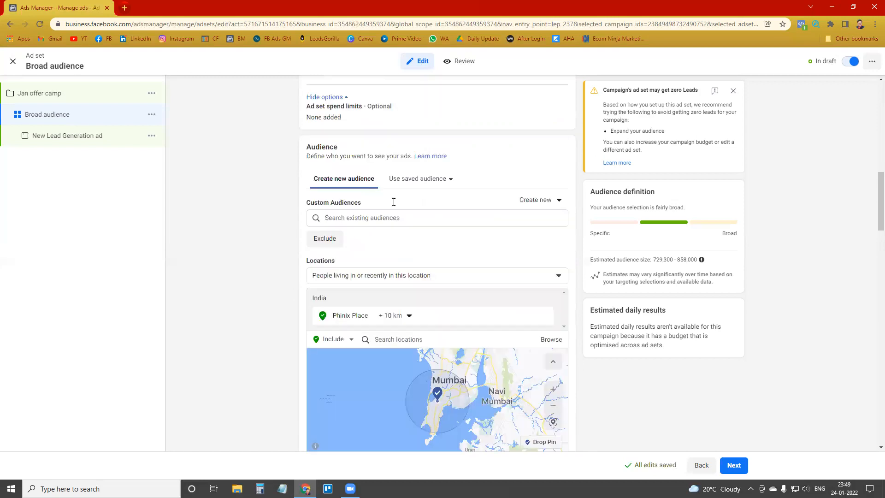
Review the ad set's location, age, gender, detailed targeting, language and placement choices.
scroll(399, 210, down, 1)
scroll(424, 218, down, 1)
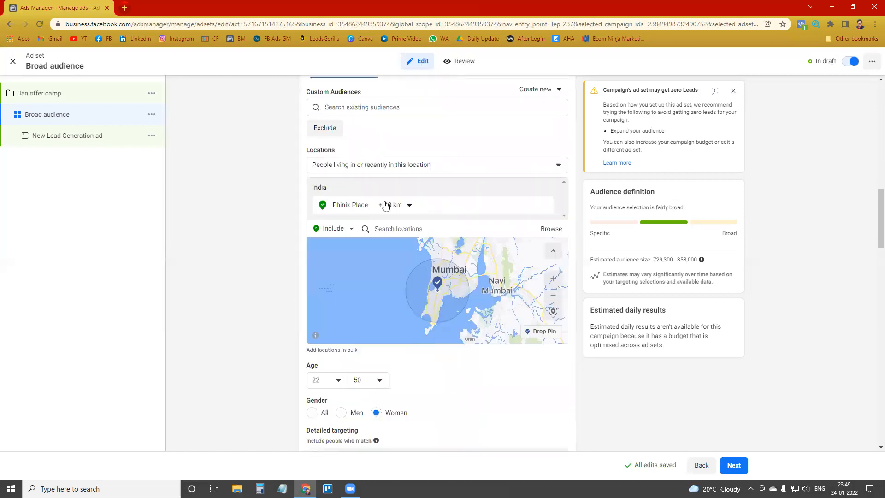
scroll(408, 208, down, 3)
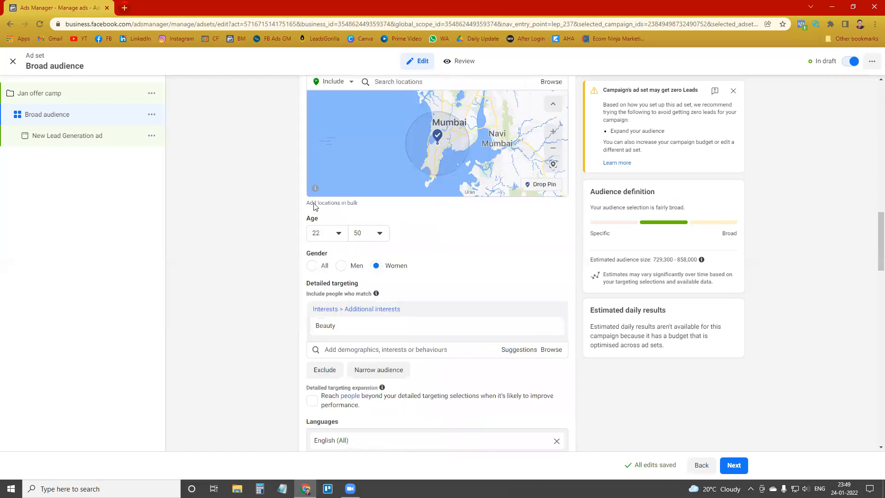
scroll(375, 189, down, 1)
scroll(385, 181, down, 1)
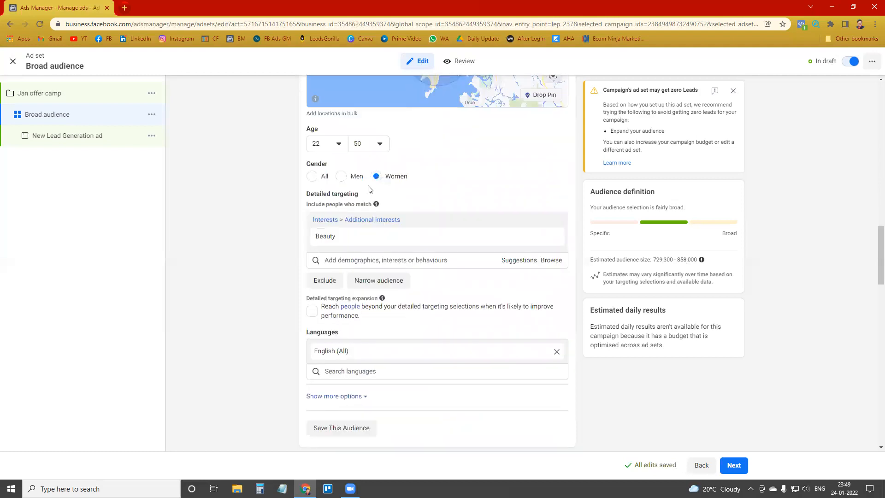
scroll(368, 152, down, 3)
scroll(397, 194, down, 2)
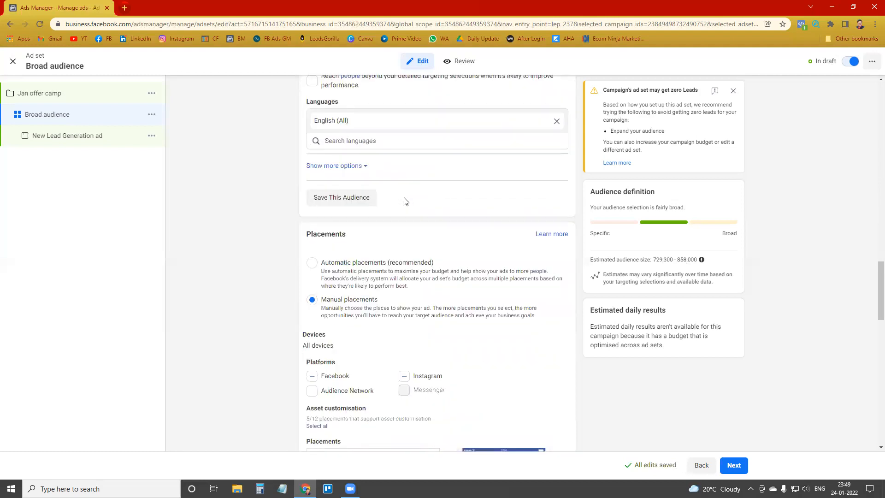
scroll(318, 166, down, 3)
scroll(436, 223, down, 3)
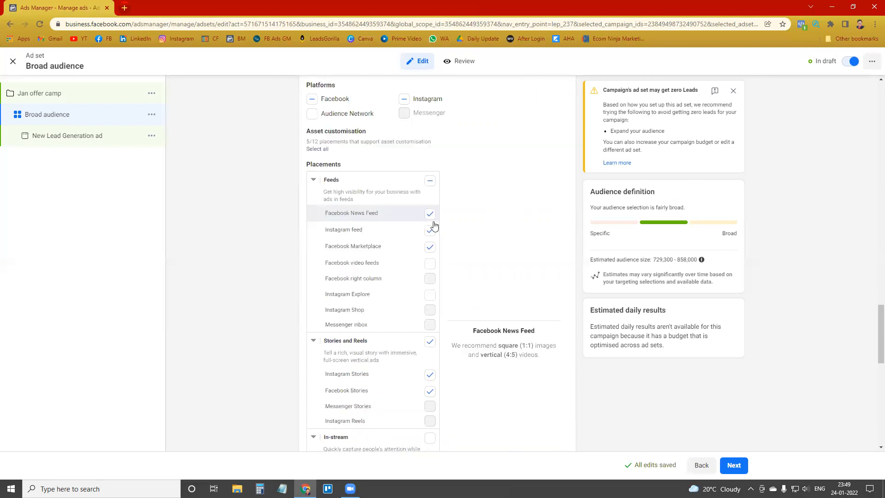
scroll(433, 229, down, 3)
scroll(551, 401, down, 5)
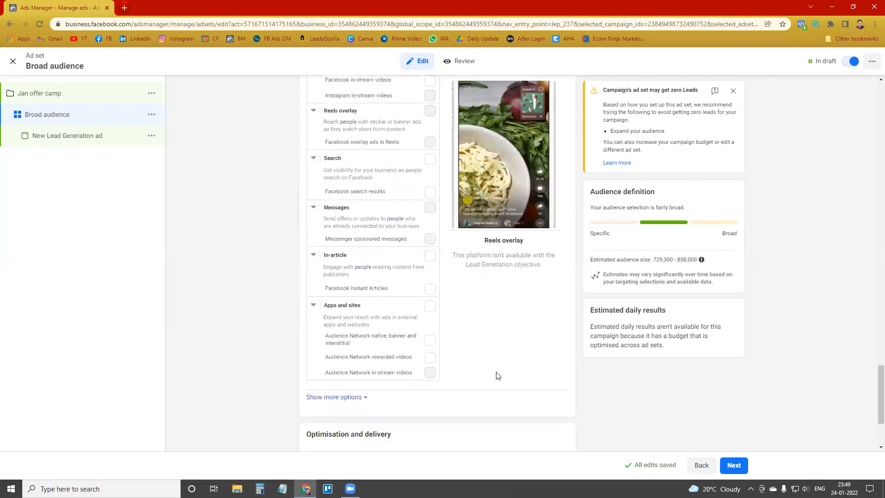
scroll(644, 424, down, 3)
Proceed to the ad level and set the ad's Instagram account to mailashbrowstudio.
click(733, 465)
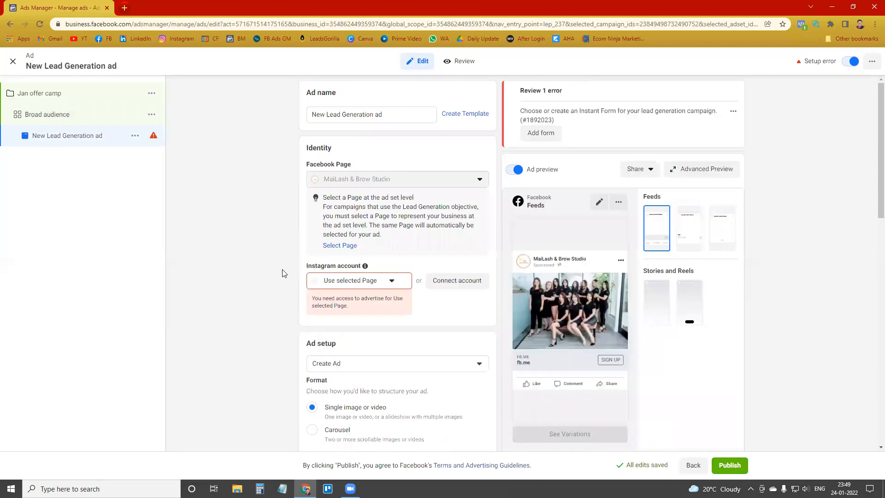
scroll(396, 302, down, 1)
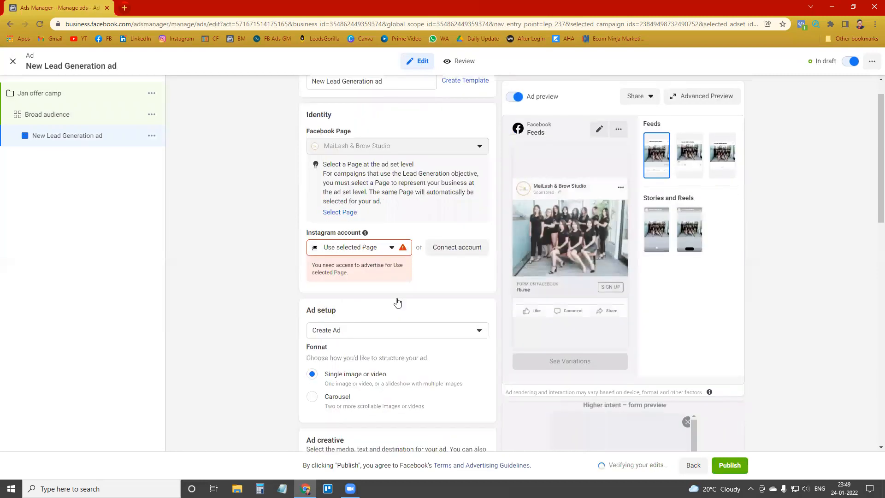
scroll(409, 308, down, 10)
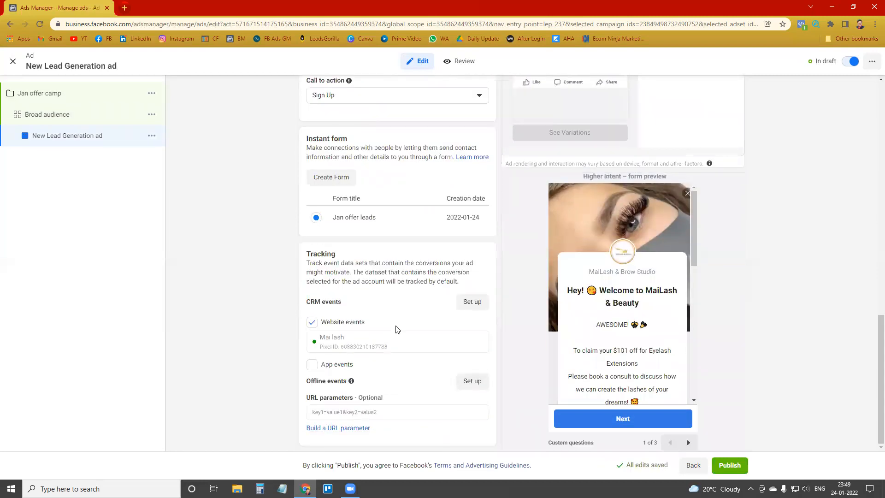
scroll(408, 326, up, 5)
scroll(400, 320, up, 6)
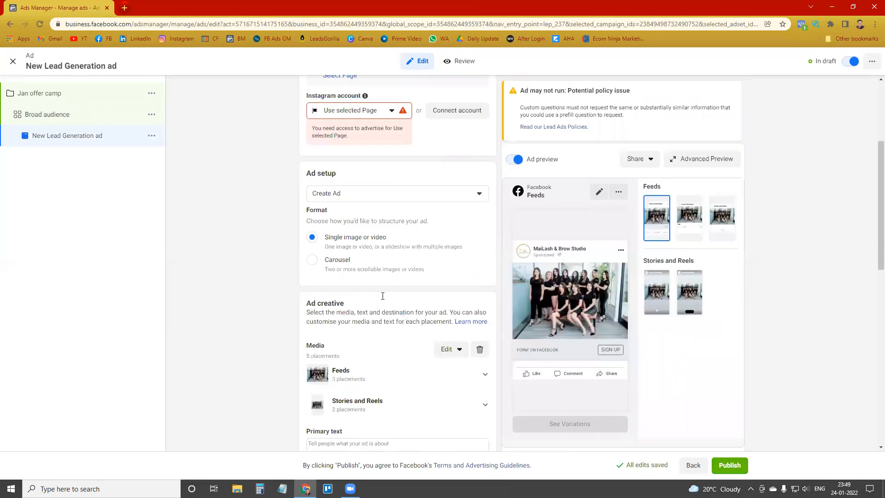
scroll(439, 289, up, 4)
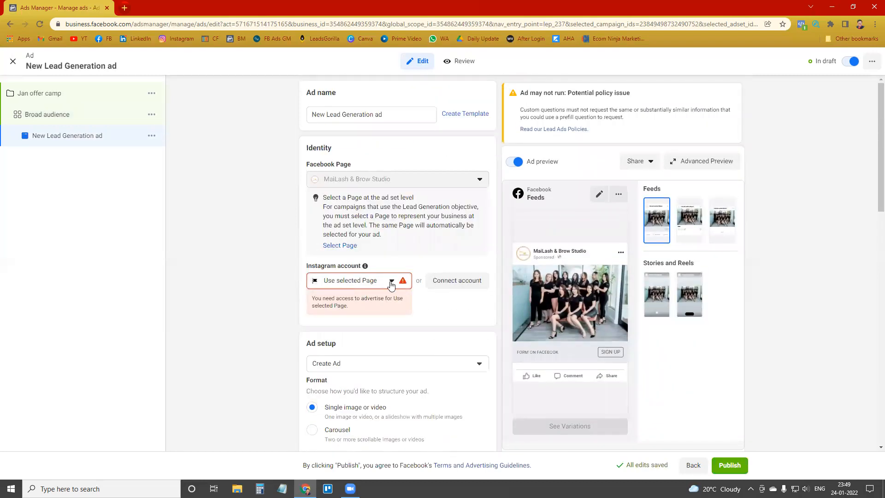
click(362, 286)
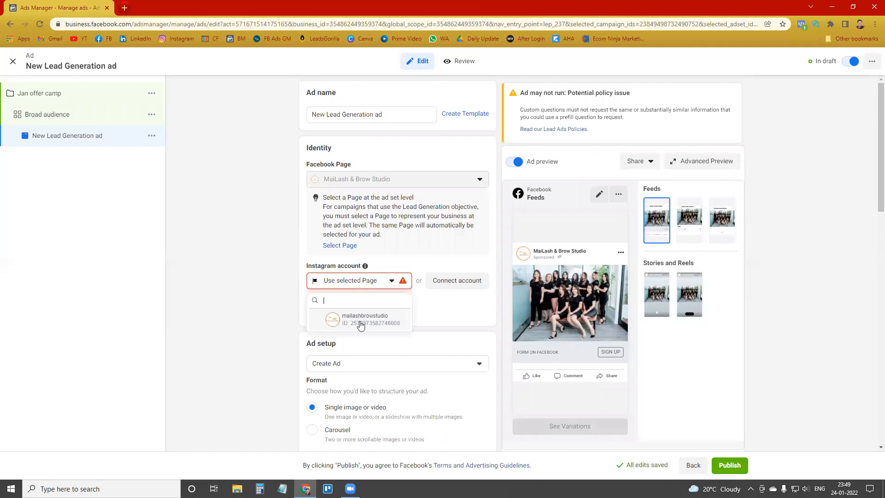
click(364, 318)
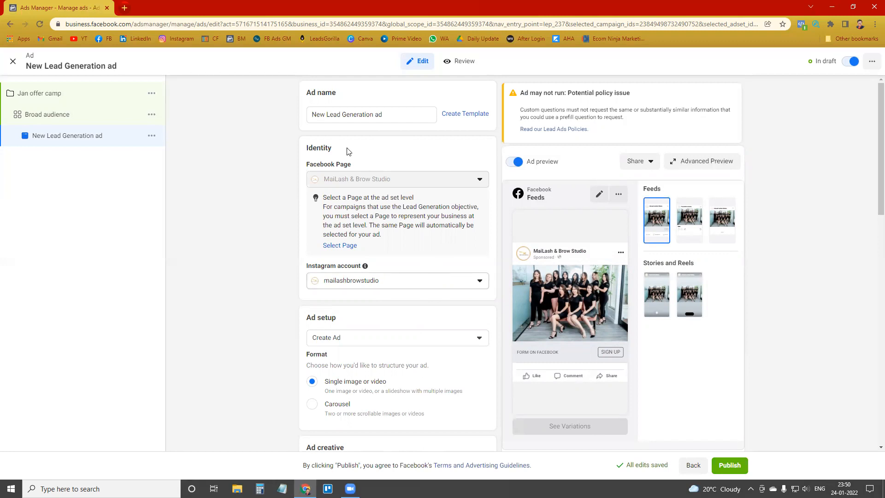
Rename the lead generation ad as "Video 1".
key(Tab)
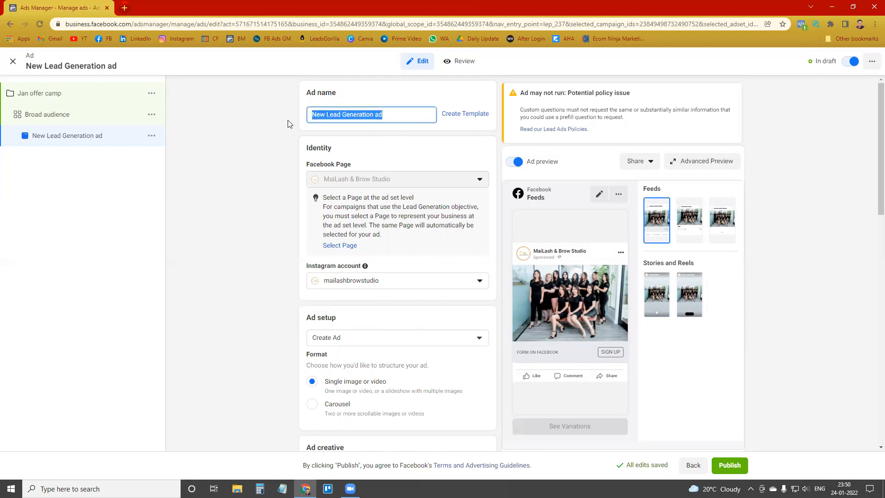
text(V)
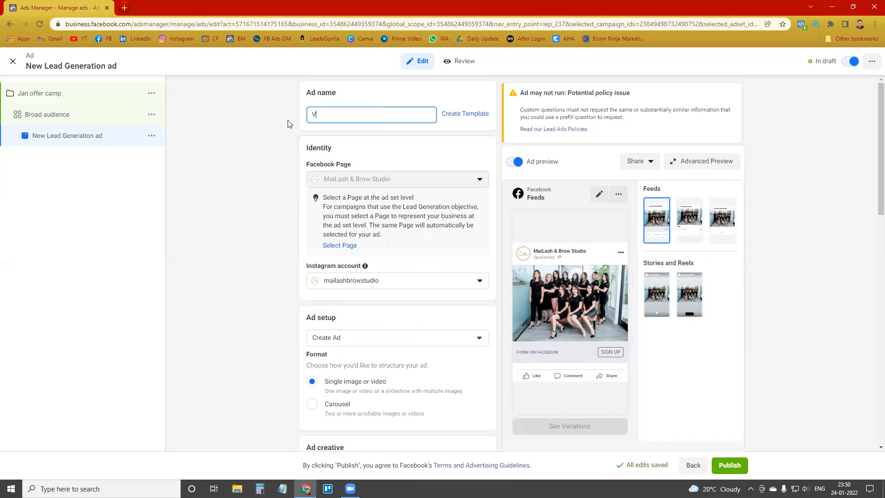
text(ideo)
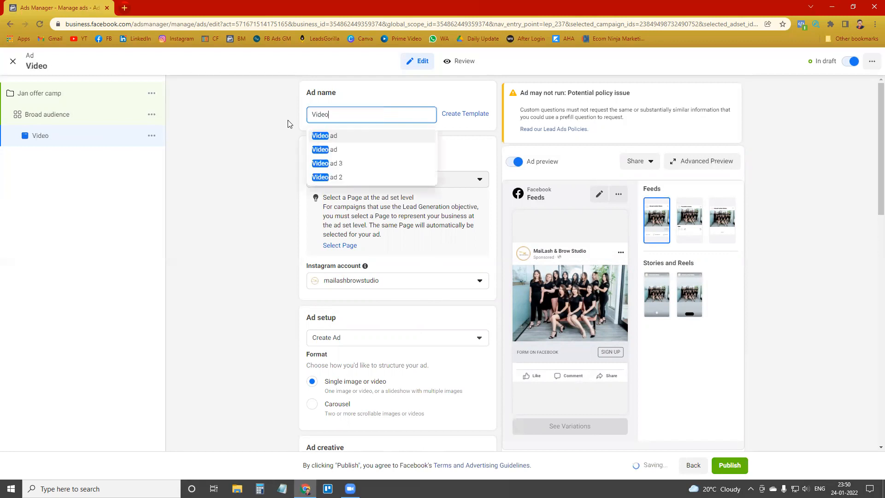
key(BackSpace)
text(o)
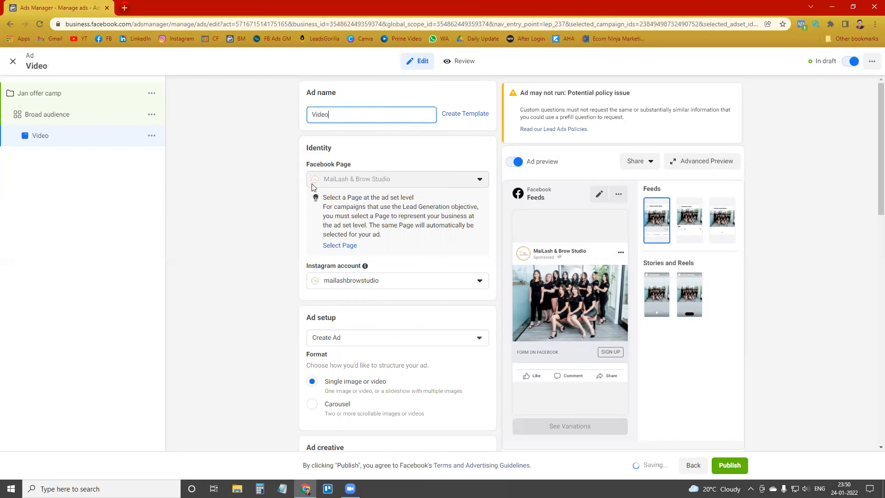
text( 1)
scroll(251, 251, down, 1)
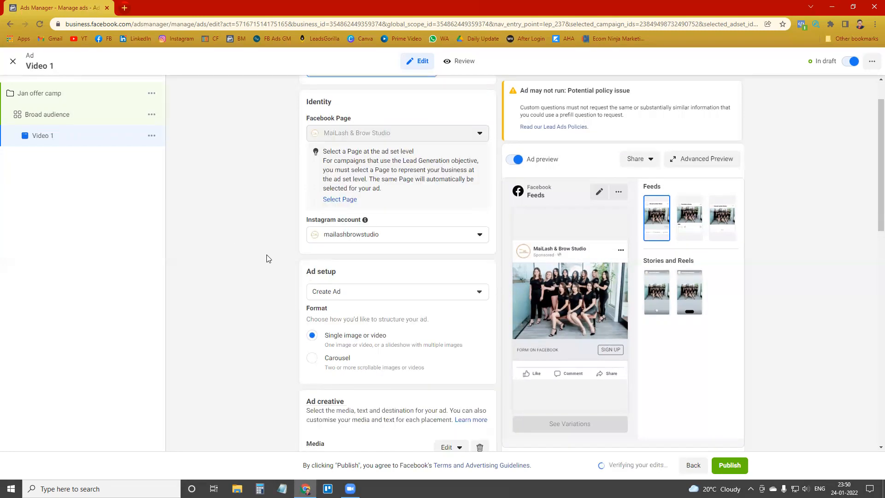
scroll(273, 258, up, 1)
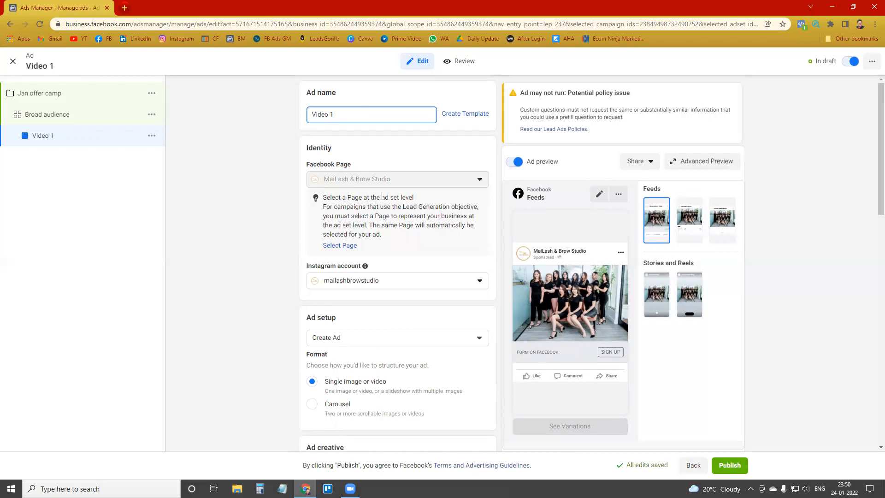
Keep the single image or video format and remove the existing group photo from the ad's media.
scroll(369, 198, down, 2)
scroll(324, 185, up, 2)
scroll(426, 144, down, 2)
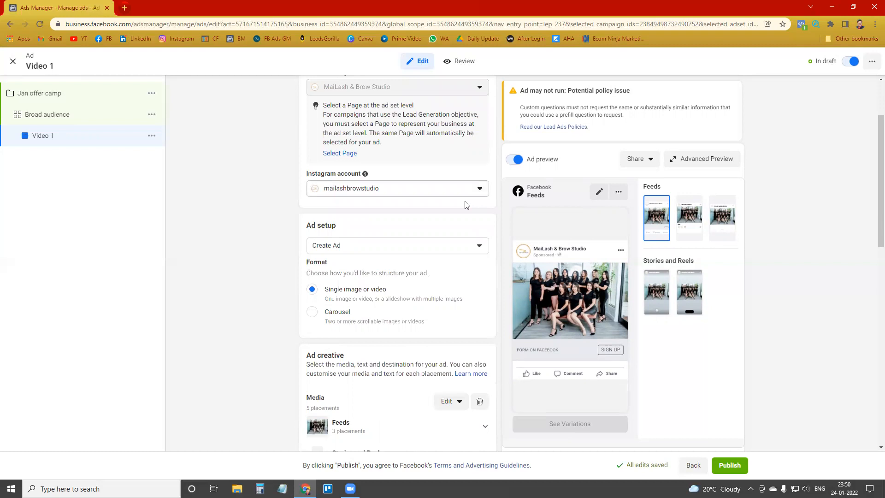
scroll(340, 157, down, 2)
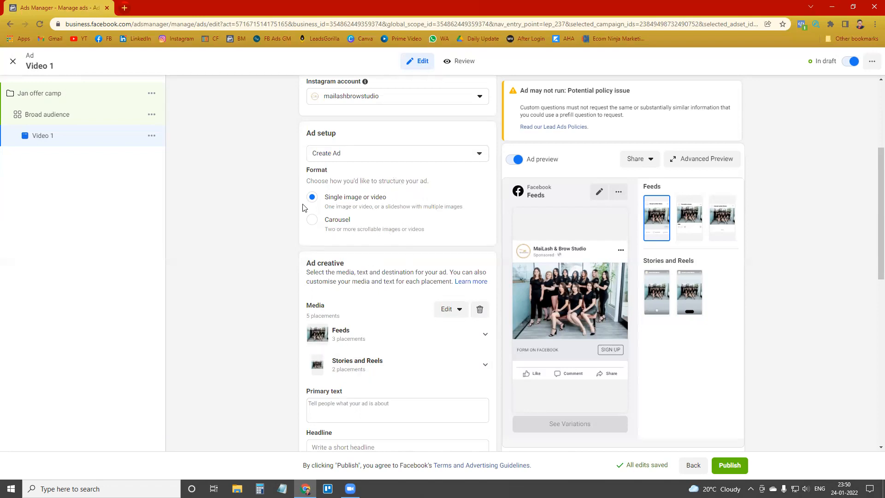
scroll(324, 184, down, 1)
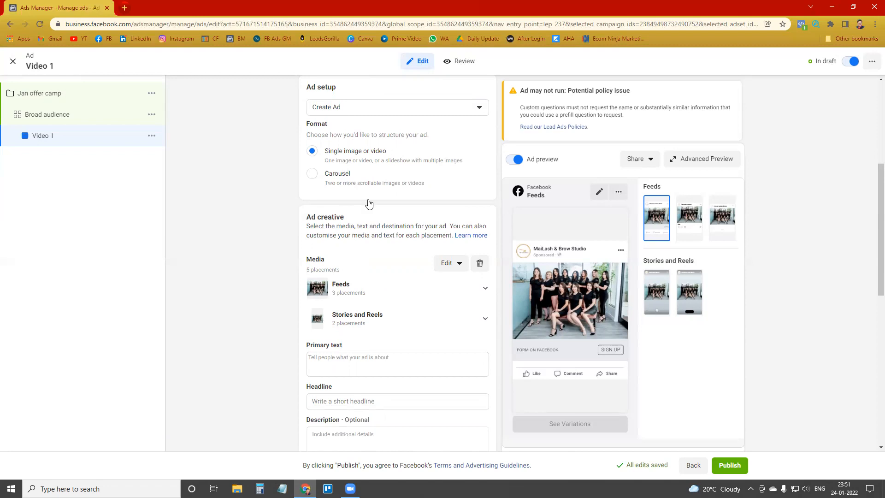
scroll(365, 174, down, 2)
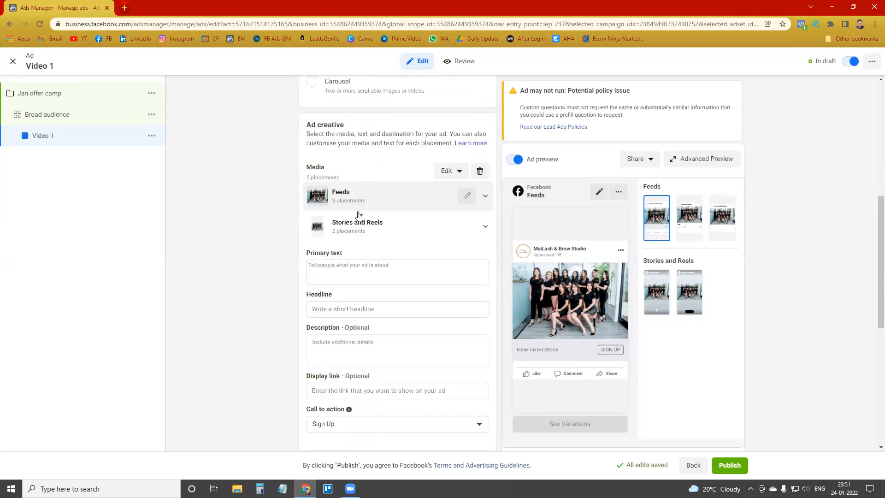
click(452, 171)
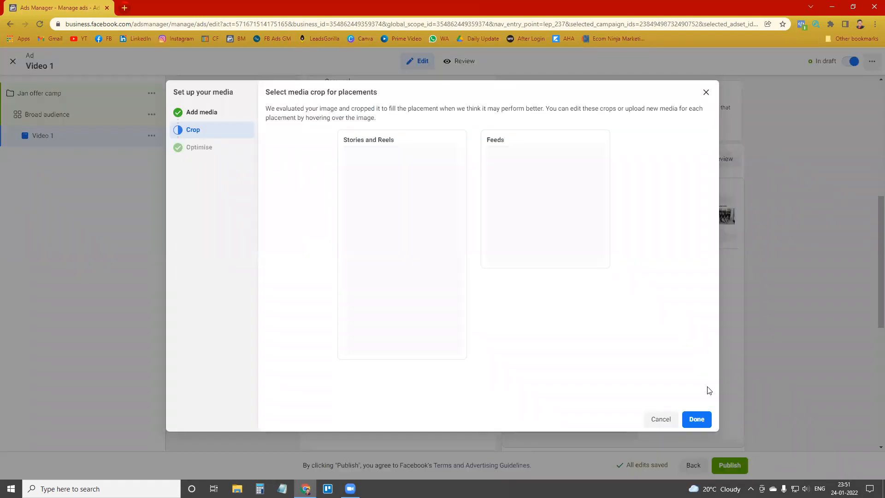
click(451, 172)
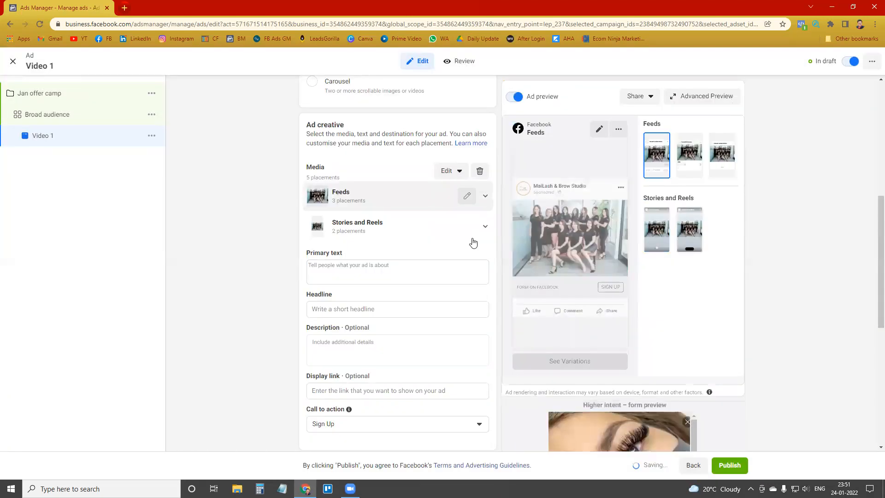
click(479, 174)
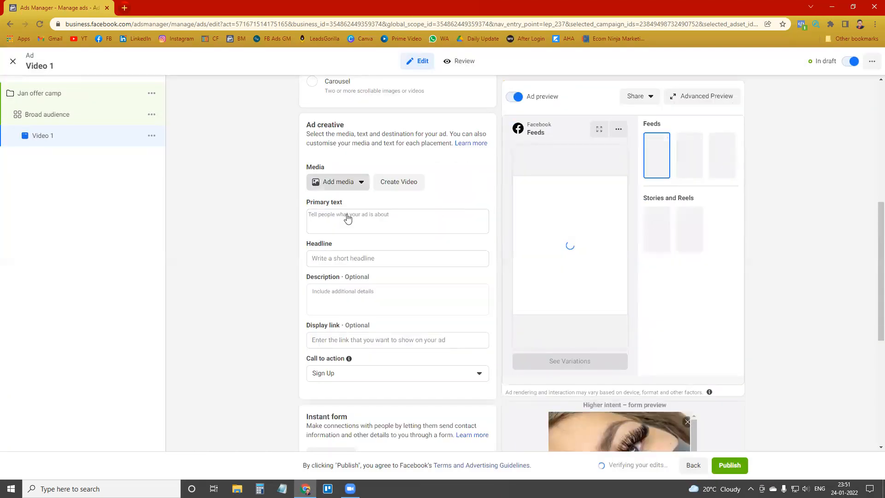
Add a video as the ad's media for the Feeds and the Stories and Reels placements.
click(345, 183)
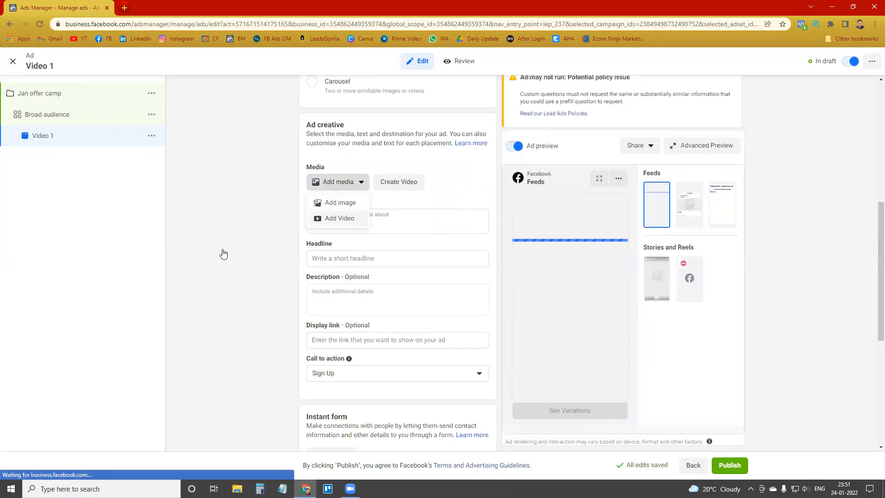
click(339, 218)
click(619, 174)
click(697, 419)
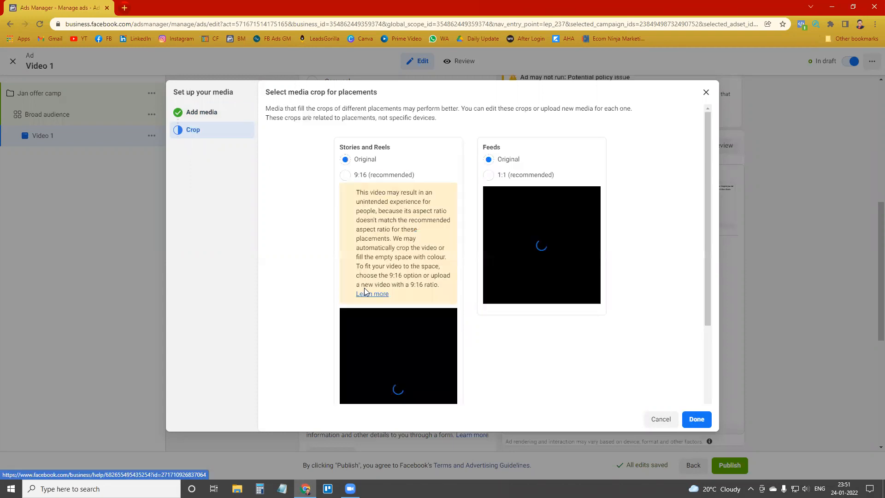
scroll(402, 206, down, 2)
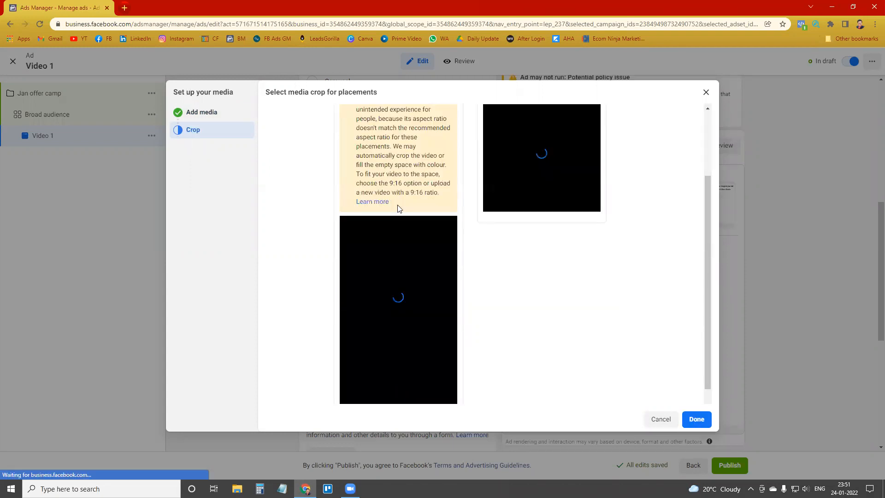
scroll(425, 159, up, 2)
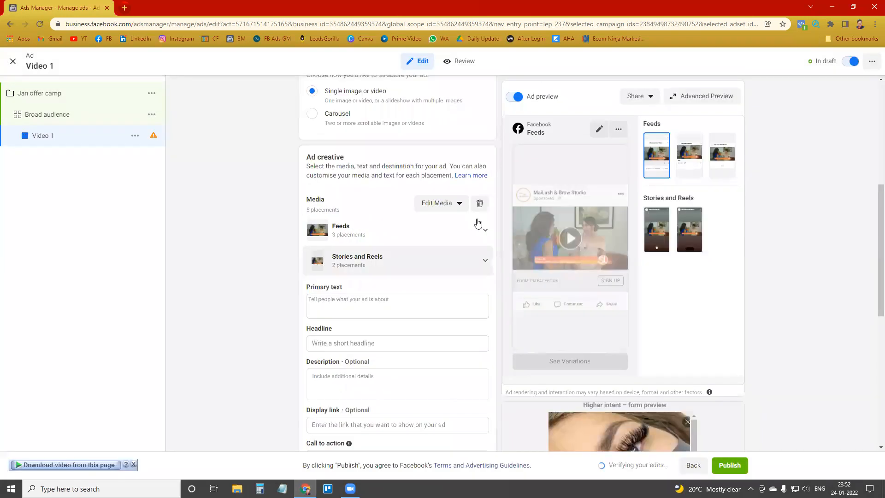
scroll(435, 240, up, 3)
scroll(403, 248, down, 3)
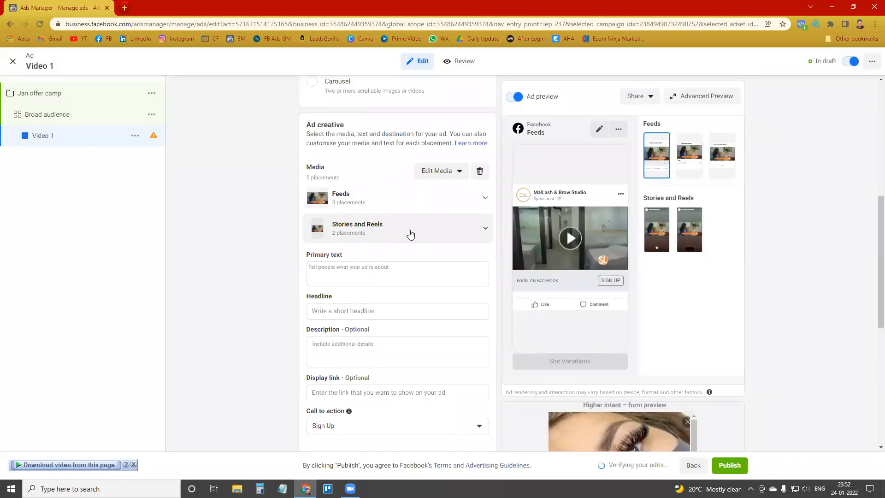
scroll(387, 283, up, 1)
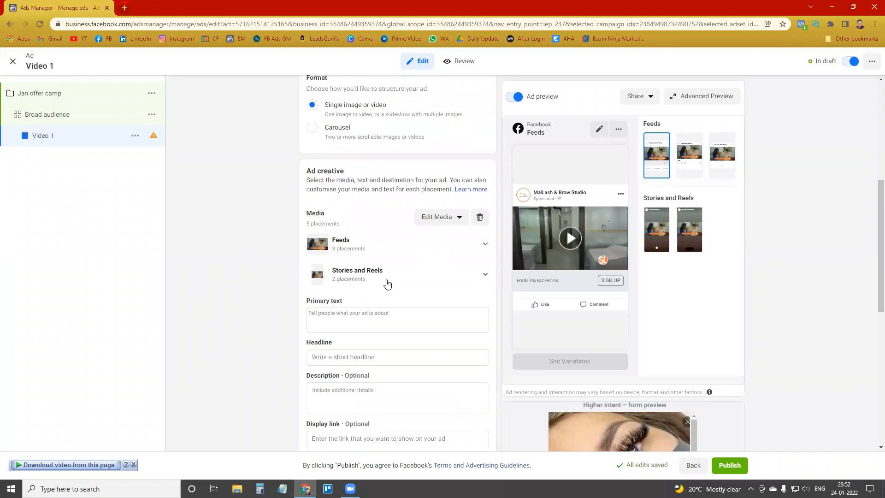
Fill the ad's primary text with the semi-permanent brow makeup offer copied from the Notepad file "Copywriting for service ads".
scroll(350, 253, down, 2)
click(334, 228)
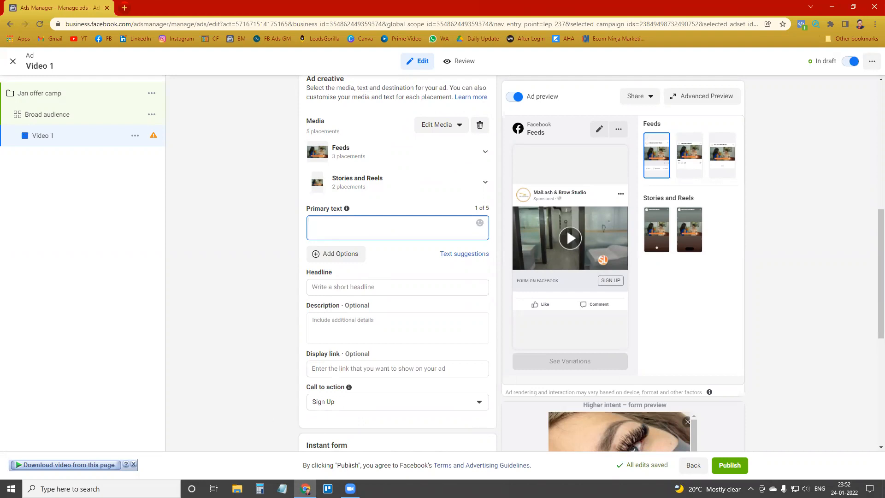
click(282, 489)
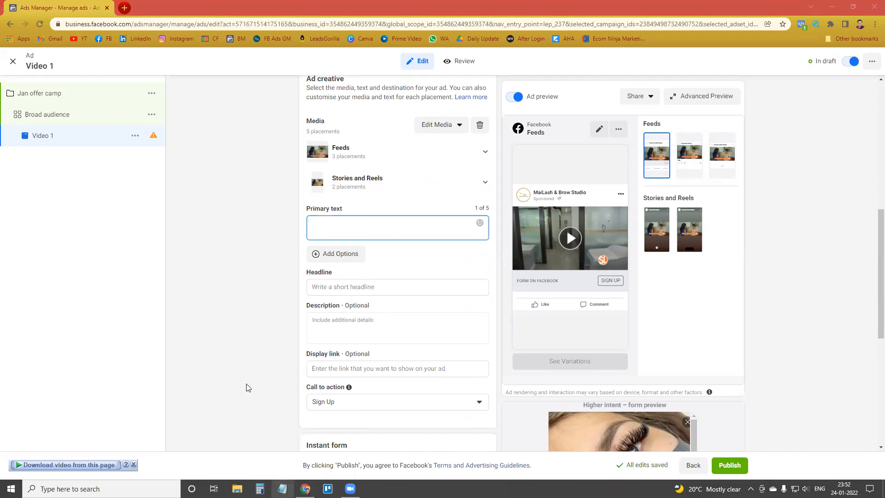
click(284, 259)
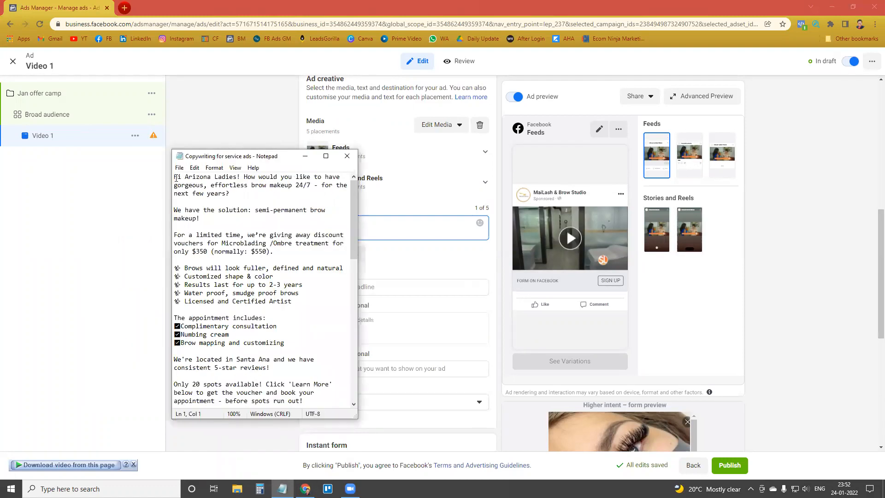
drag(286, 381, 305, 403)
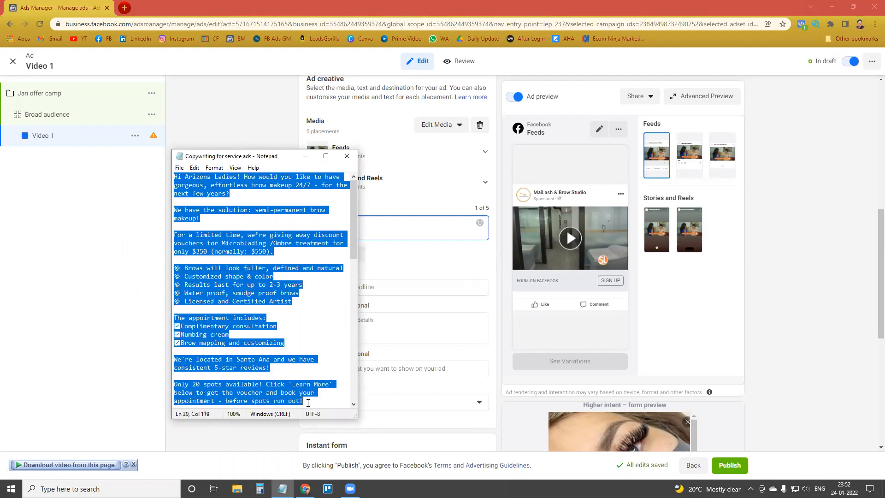
right_click(291, 402)
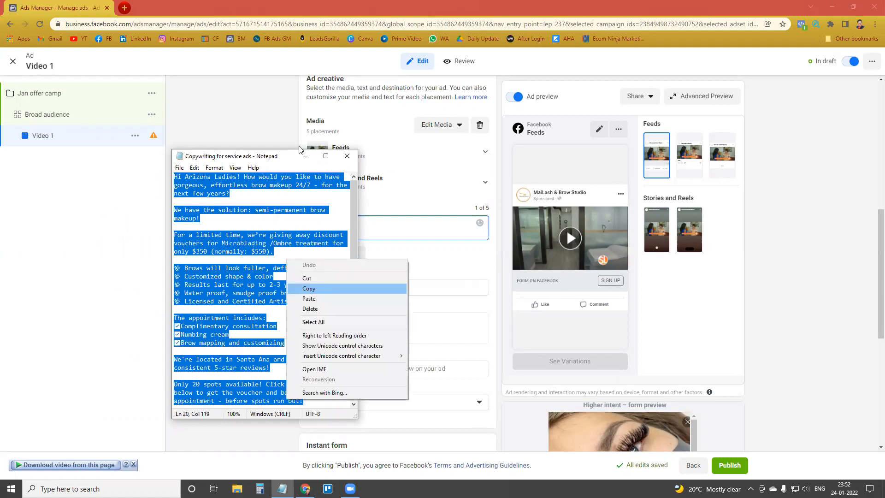
click(308, 289)
click(305, 155)
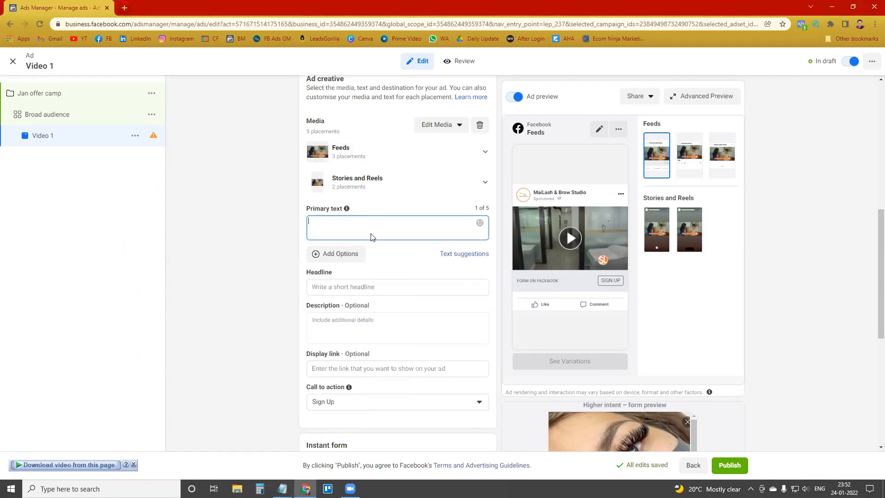
right_click(355, 226)
click(378, 294)
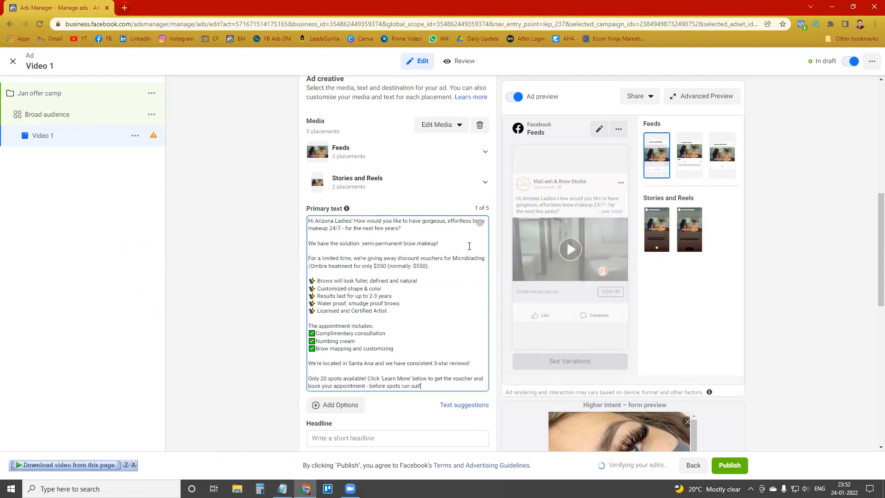
Review the ad's primary text from the opening question through the offer, benefits, appointment details and closing call to action.
scroll(404, 261, down, 1)
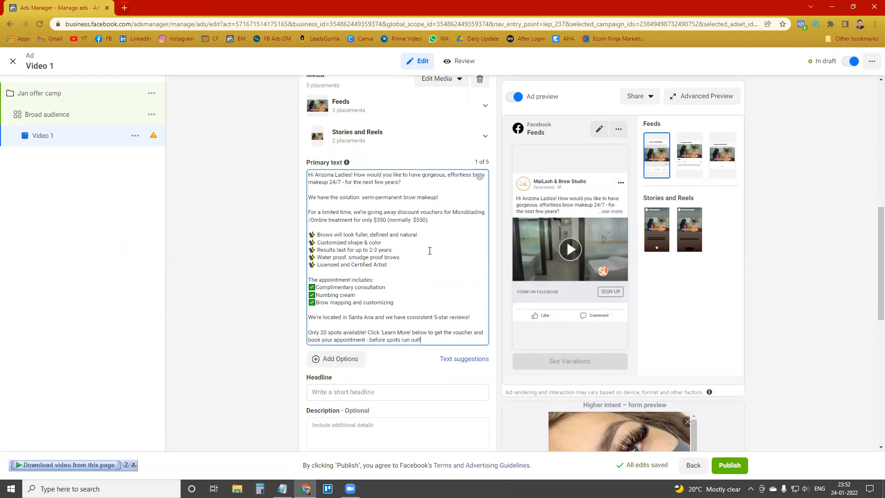
scroll(412, 252, down, 1)
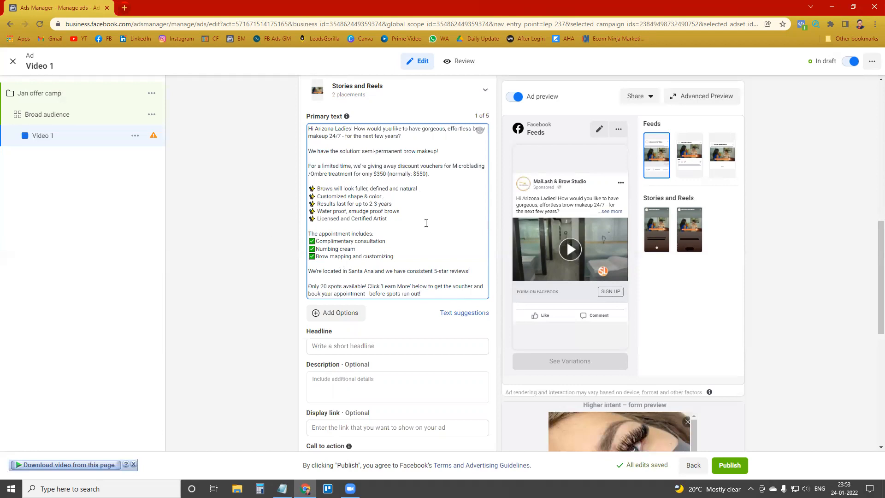
scroll(426, 224, up, 2)
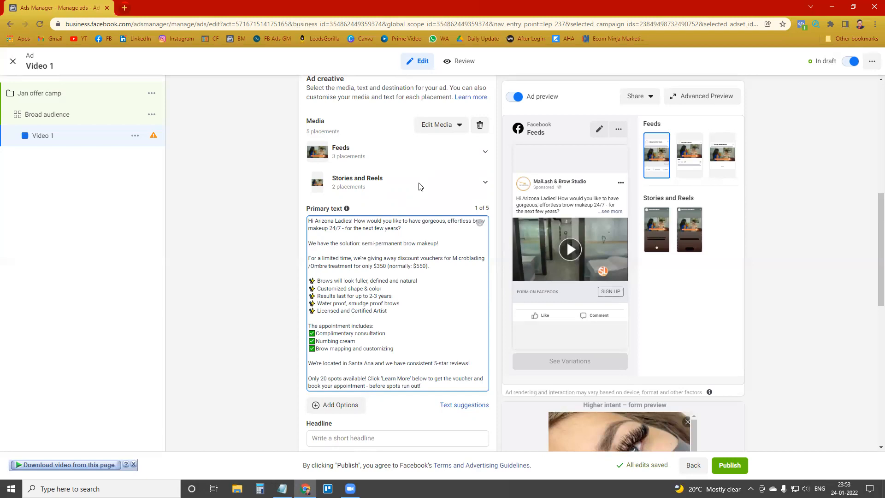
scroll(295, 207, down, 1)
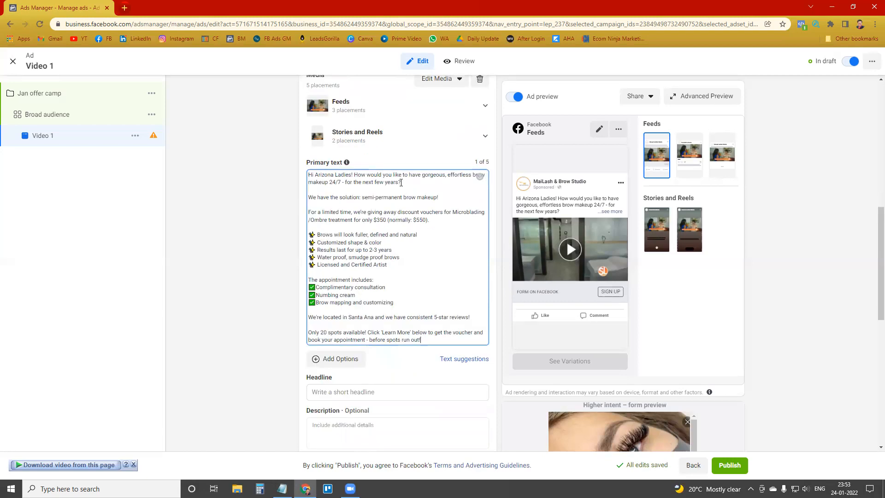
scroll(390, 272, down, 2)
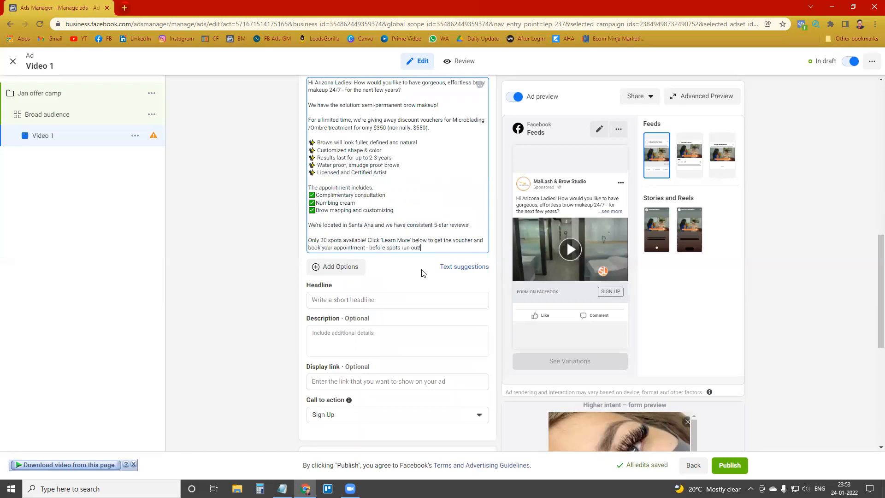
scroll(367, 251, up, 2)
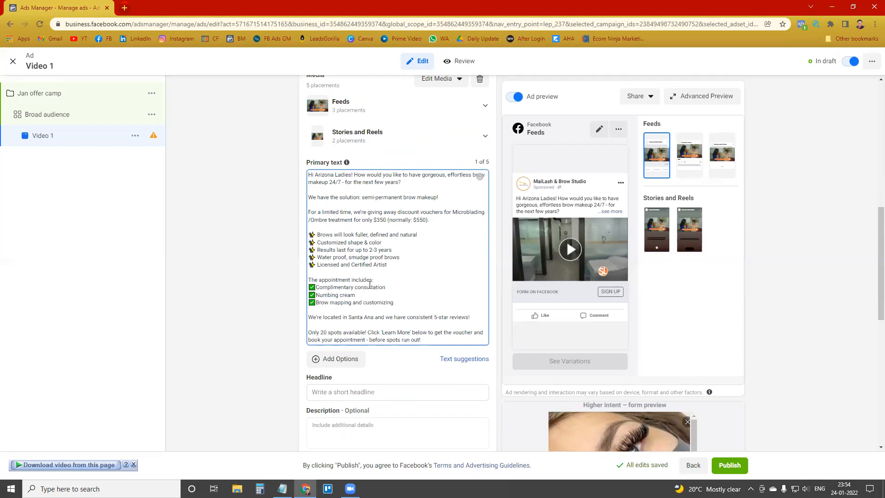
scroll(357, 288, down, 1)
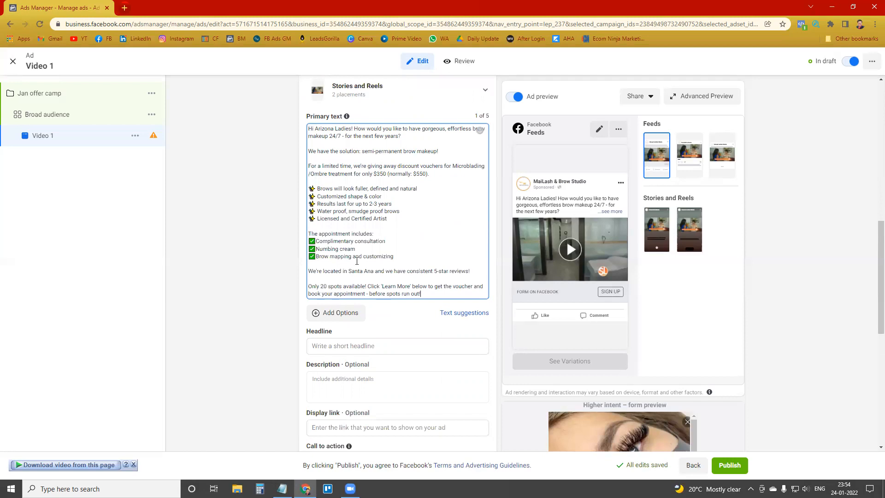
scroll(387, 157, down, 1)
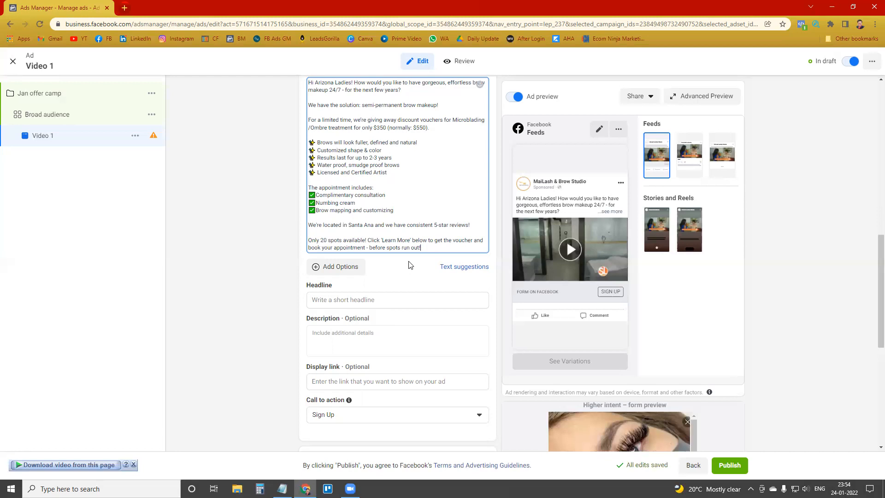
Enter the ad headline "Book Now" and replace it with "Get your special offer".
scroll(399, 270, down, 2)
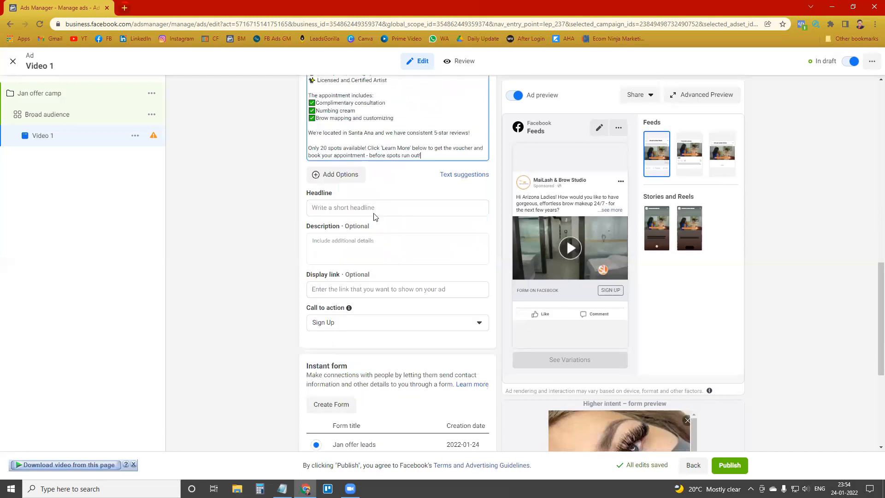
click(373, 210)
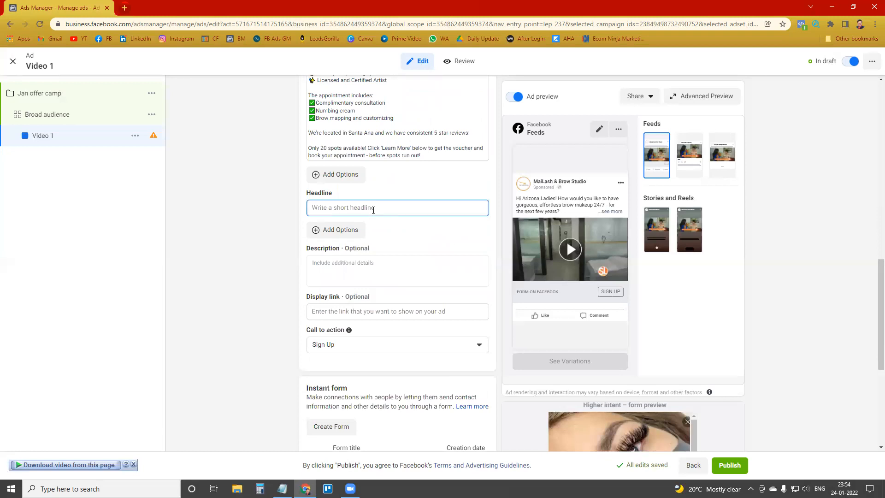
text(Book Now)
triple_click(312, 209)
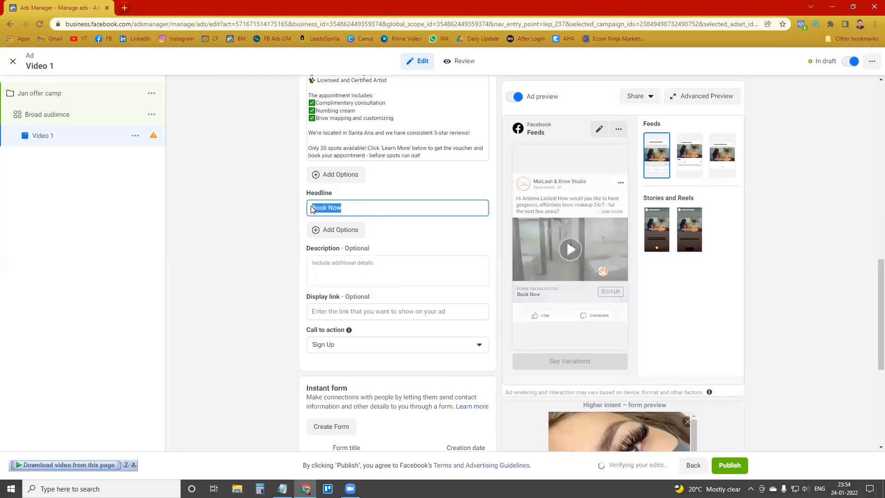
text(Get)
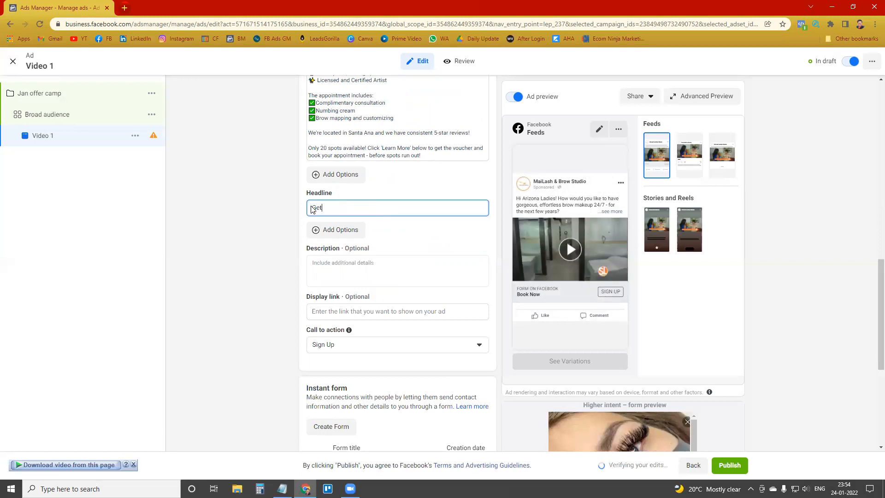
text( your special offer)
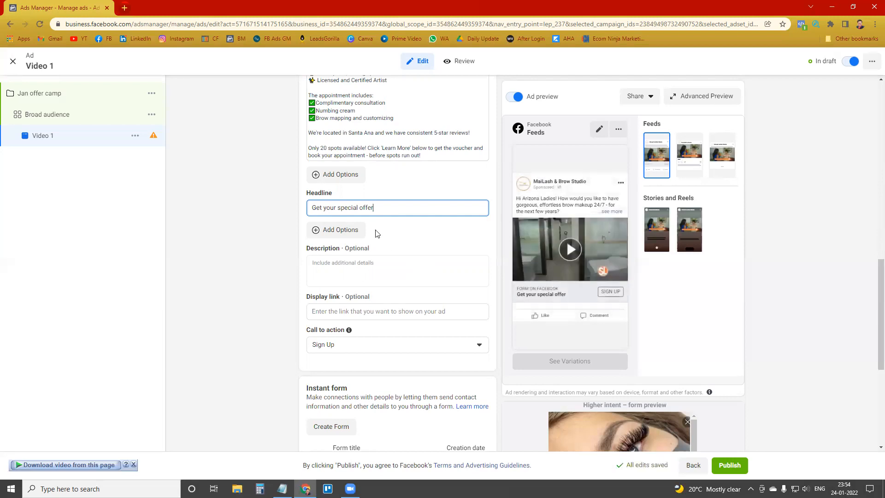
Check the headline in the Facebook Feeds preview and expand the preview's shortened primary text.
mouse_move(321, 250)
scroll(321, 250, down, 1)
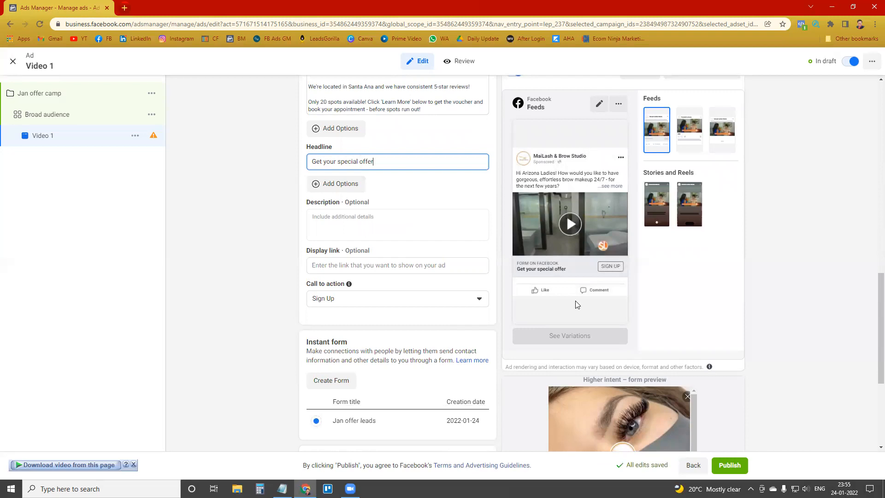
click(617, 187)
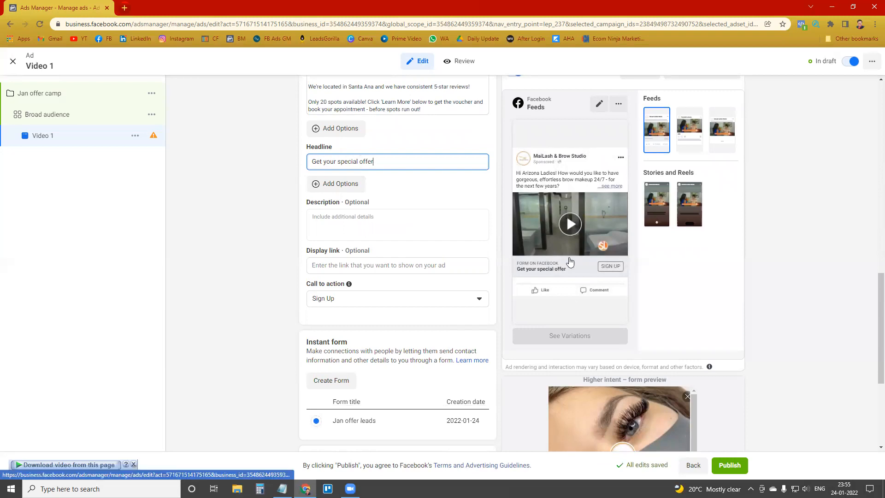
Preview the ad in Instagram Feed, Facebook Marketplace, Instagram Stories and Facebook Stories, and return to the Facebook Feeds preview.
scroll(559, 238, up, 1)
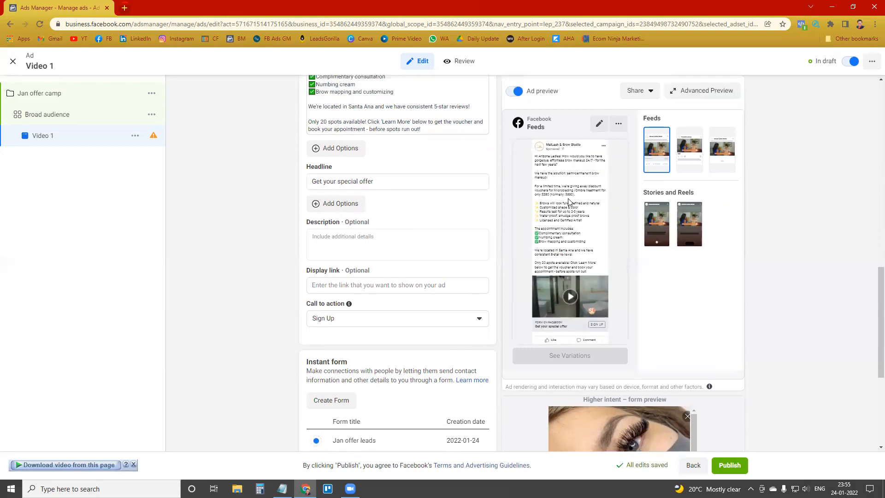
scroll(581, 162, up, 2)
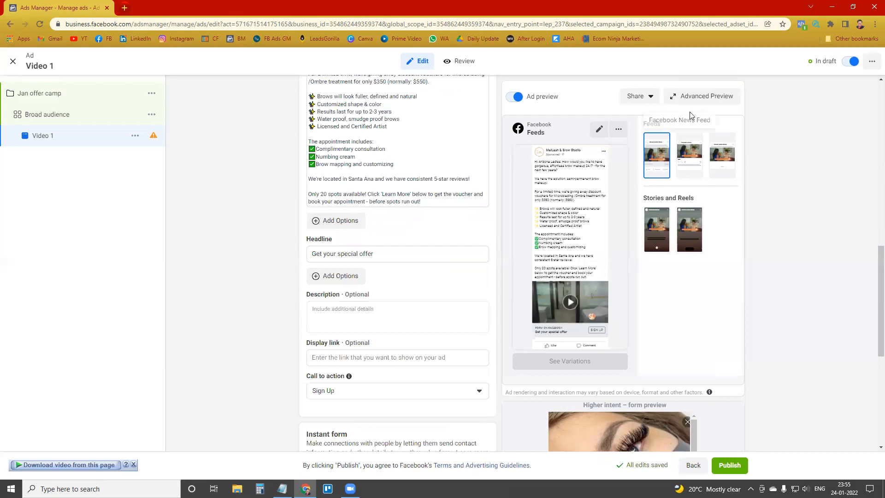
click(690, 162)
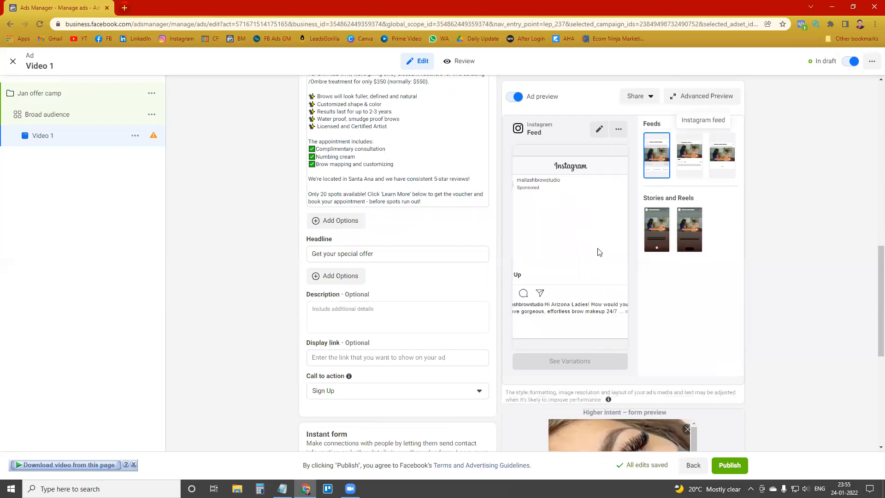
click(718, 158)
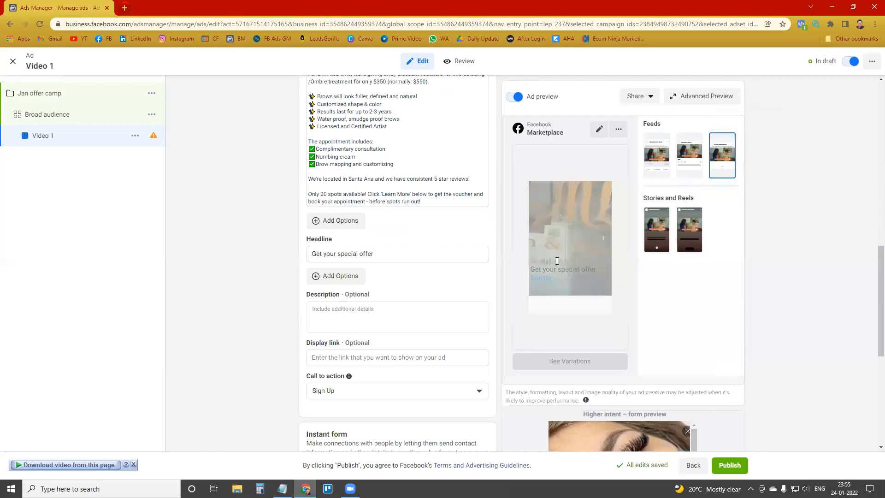
click(659, 238)
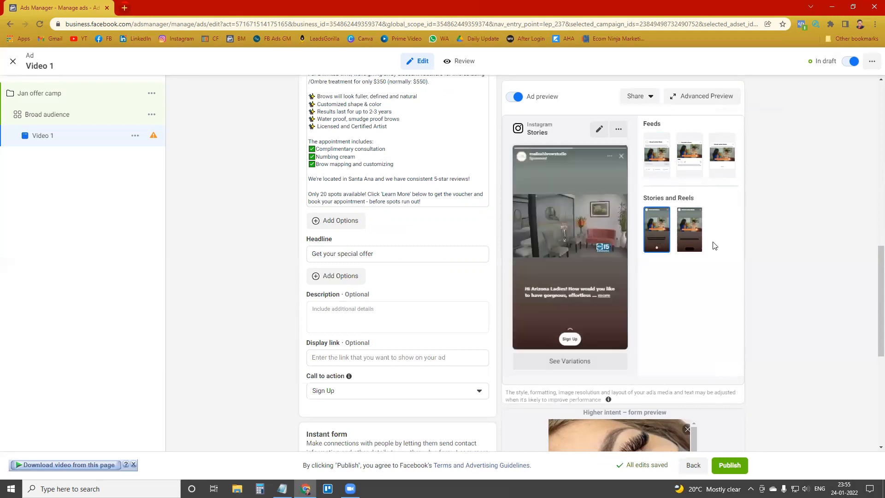
click(690, 230)
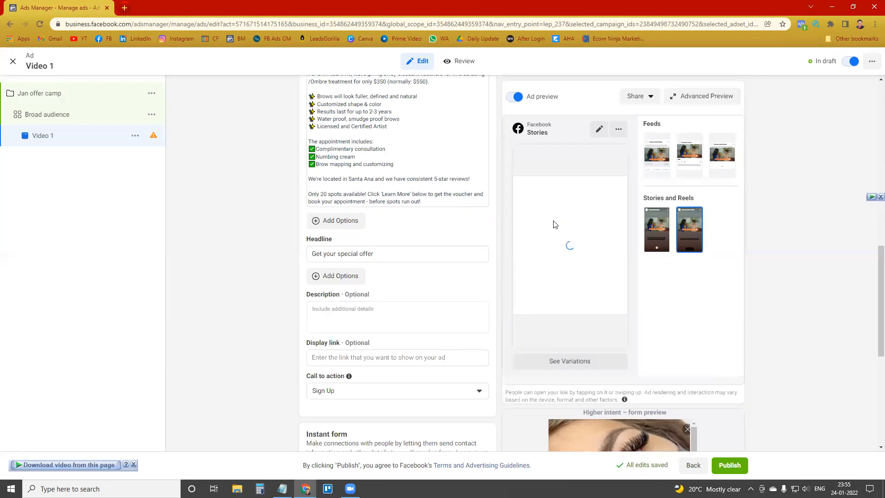
click(645, 166)
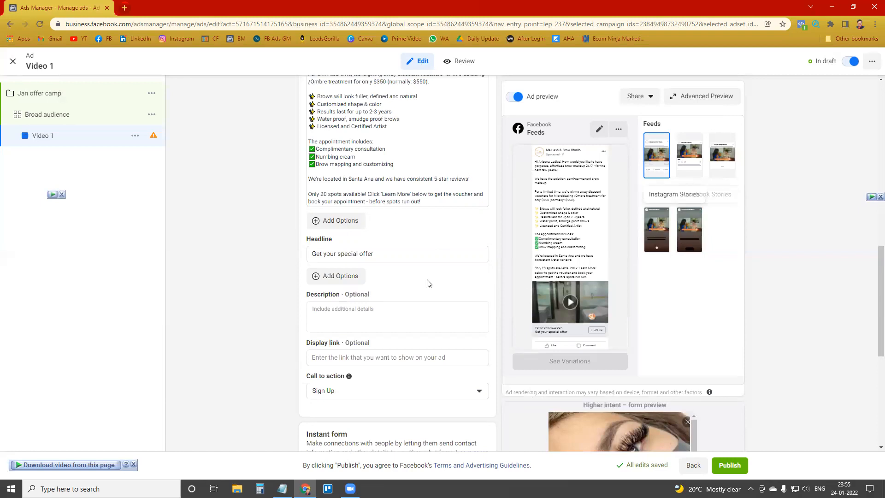
Fill the ad description with the closing "Only 20 spots available!" call to action copied from the primary text.
scroll(401, 276, down, 1)
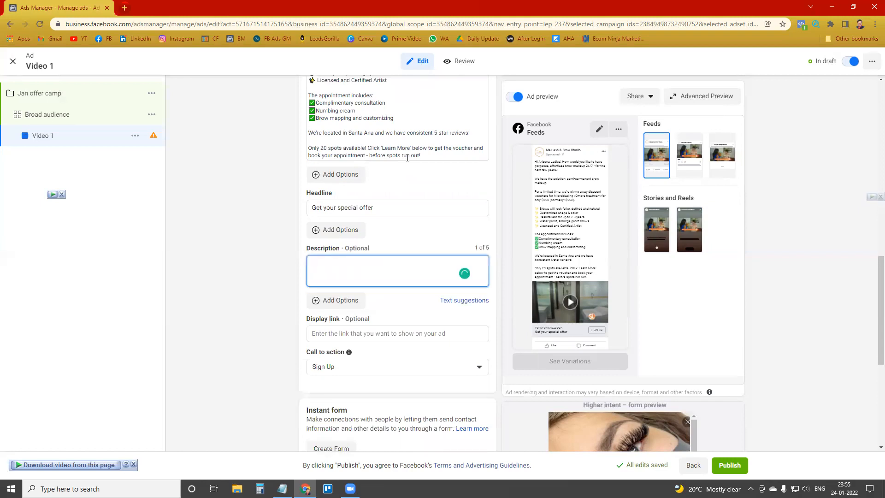
drag(309, 144, 421, 156)
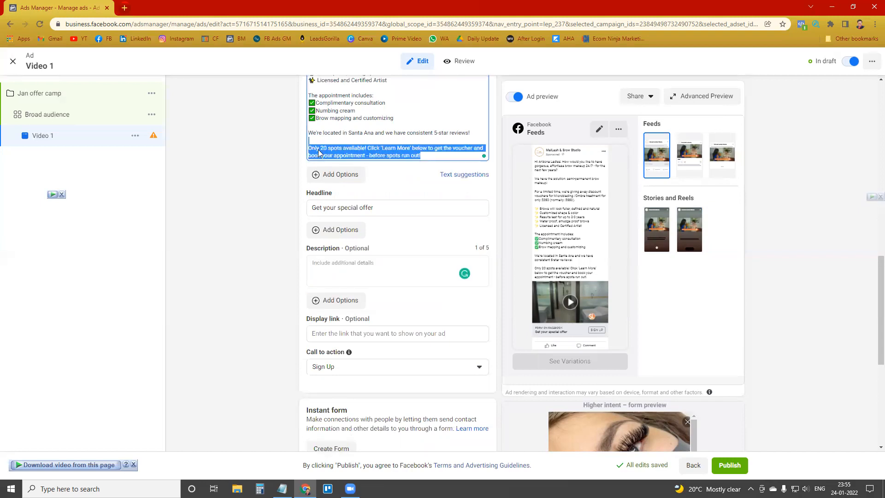
right_click(346, 183)
click(347, 183)
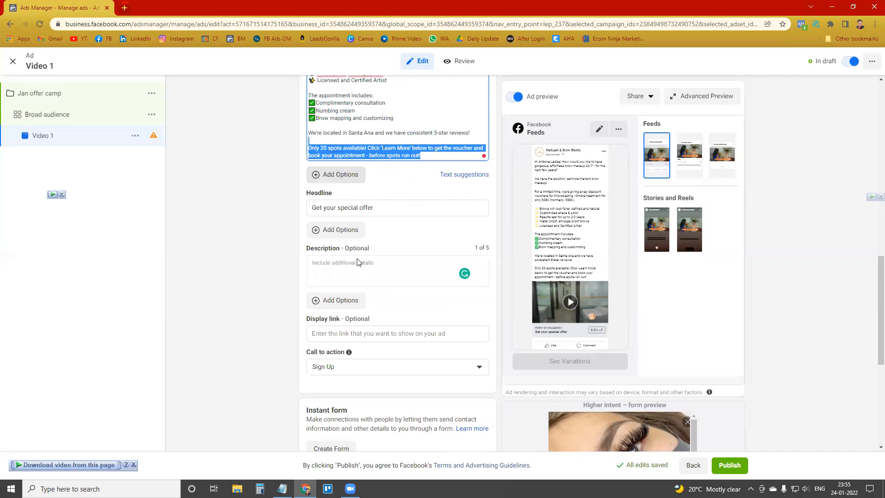
right_click(358, 259)
click(386, 330)
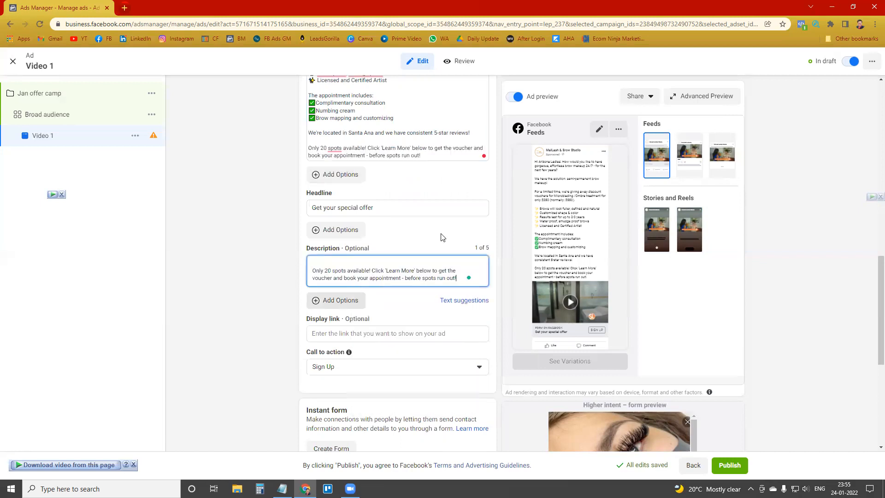
Correct the grammar in the description's opening sentence to read "Only 20 spots are available!".
scroll(318, 190, down, 1)
scroll(347, 181, down, 1)
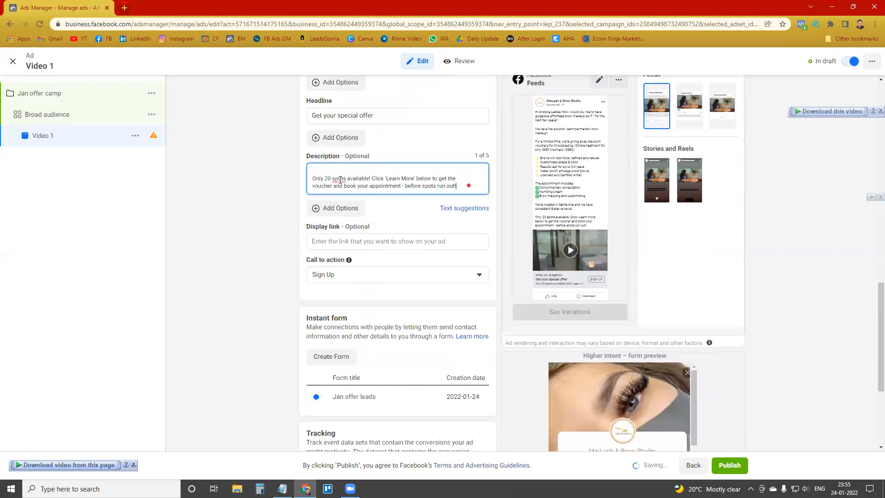
click(361, 203)
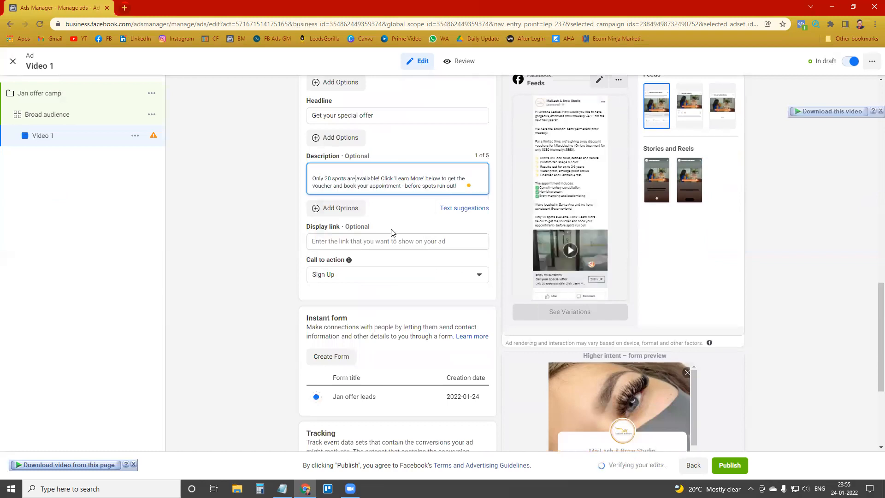
scroll(393, 210, down, 1)
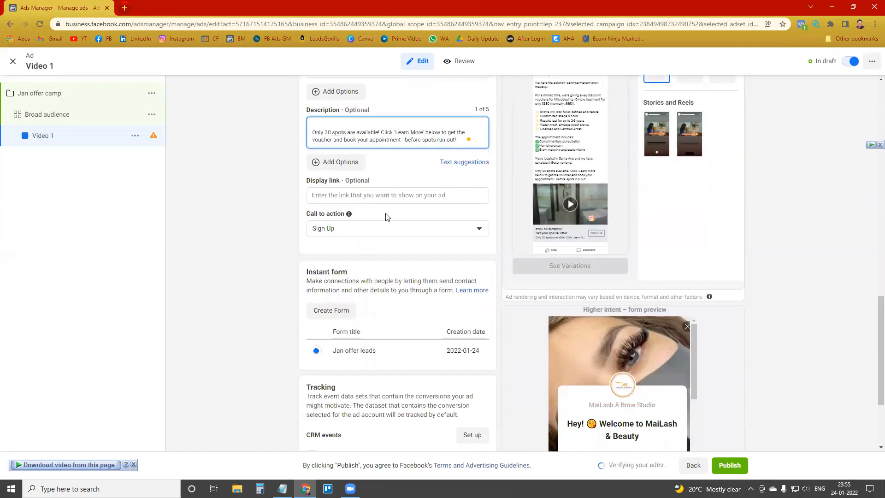
click(354, 195)
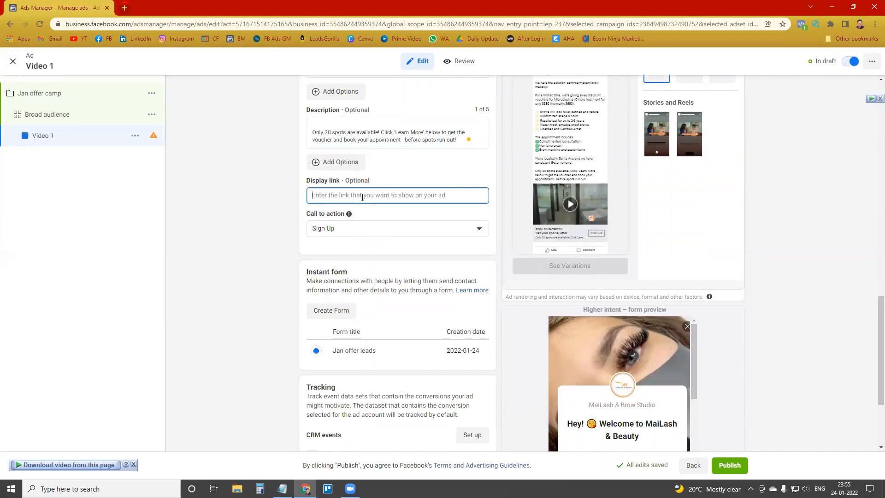
text(nailash.com)
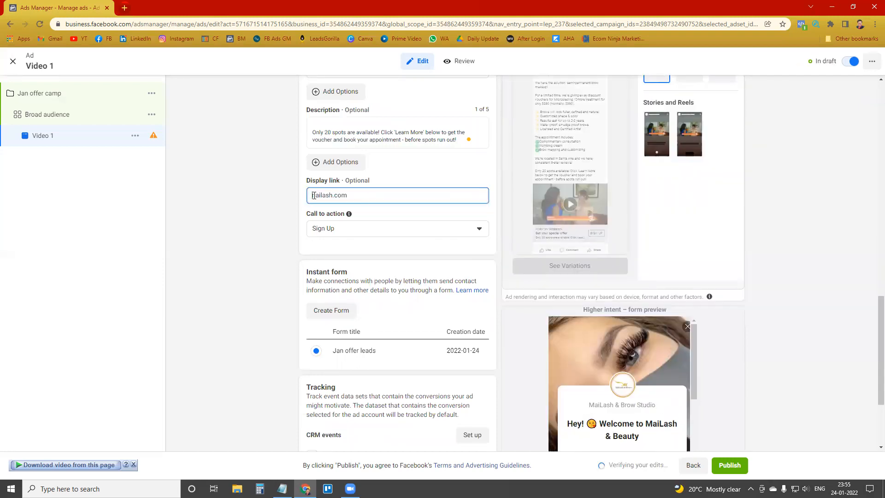
key(Delete)
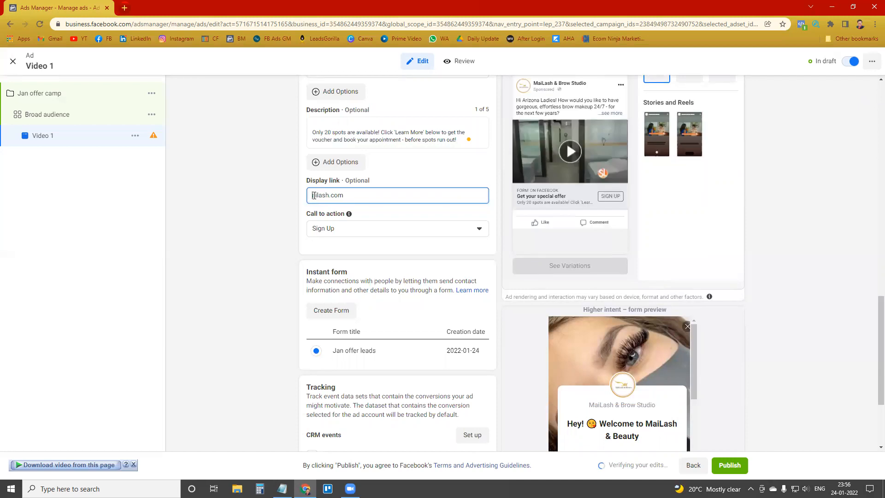
text(ma)
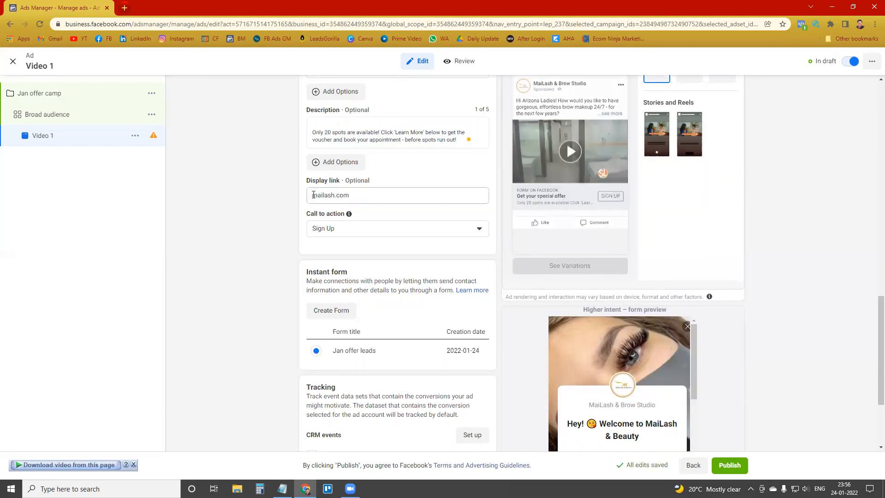
click(313, 194)
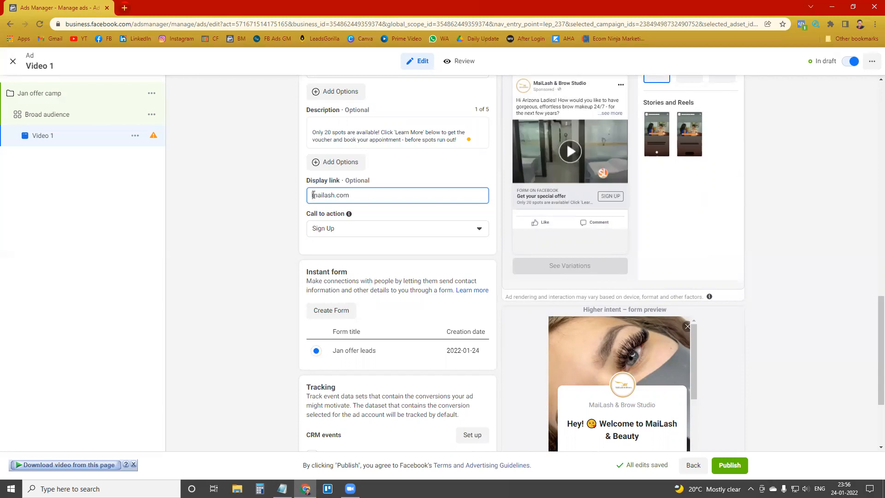
text(www.)
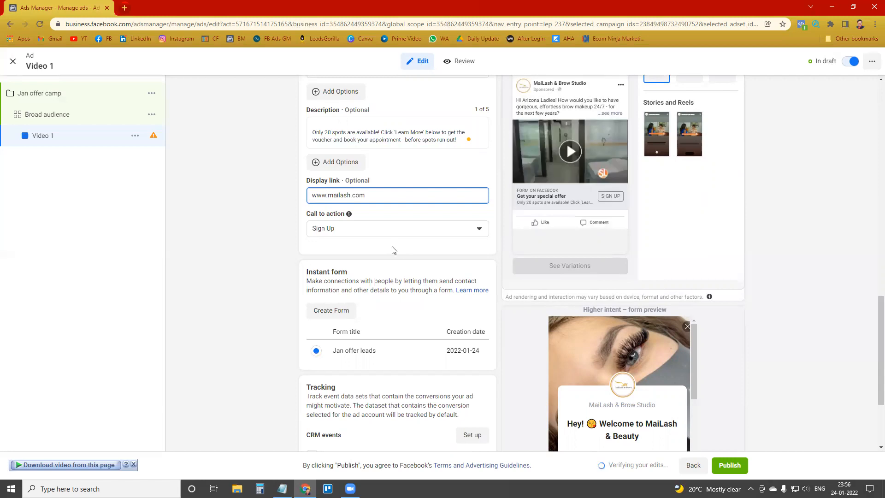
click(362, 230)
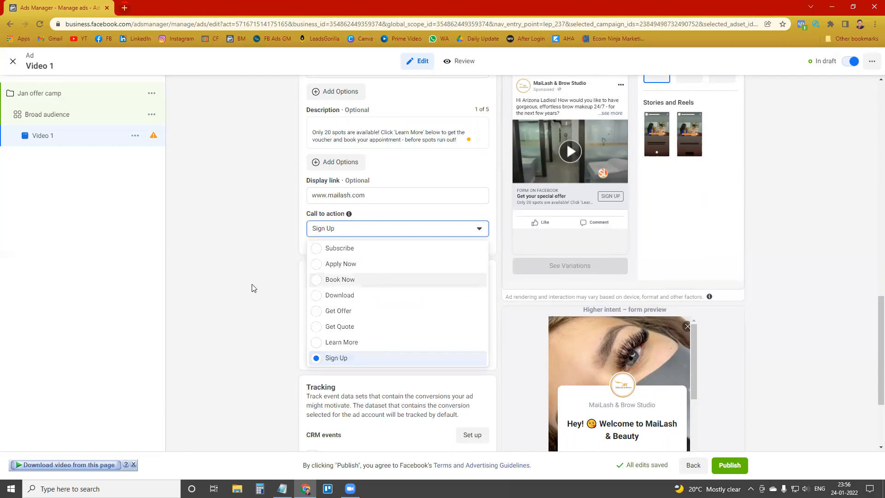
key(Return)
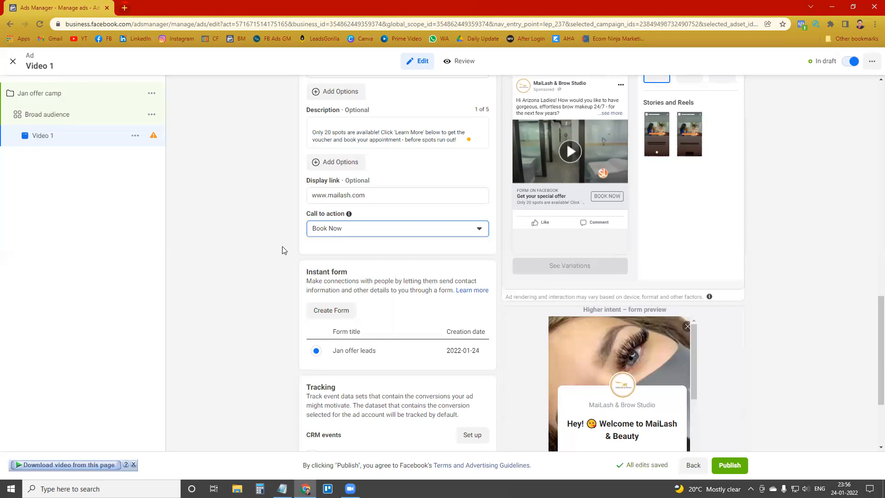
Review the "Jan offer leads" instant form preview, including its greeting, offer text and custom questions, and look over the tracking settings.
scroll(286, 244, down, 2)
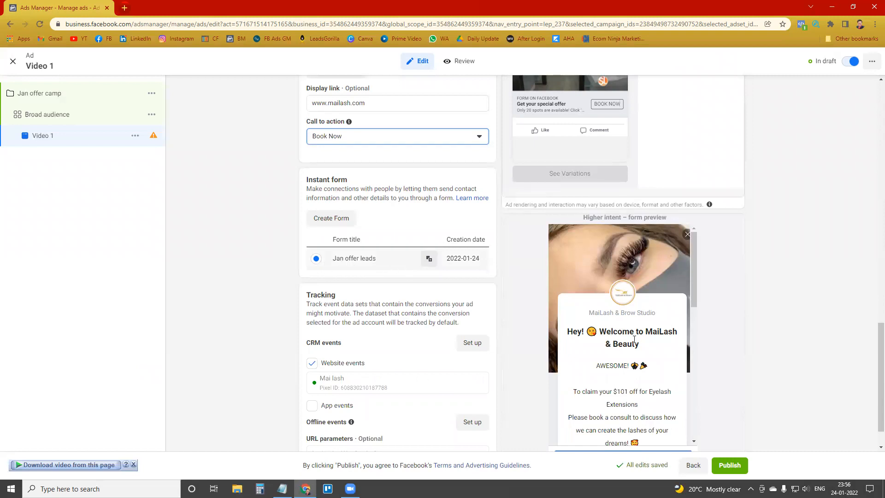
scroll(626, 334, down, 5)
scroll(630, 339, down, 3)
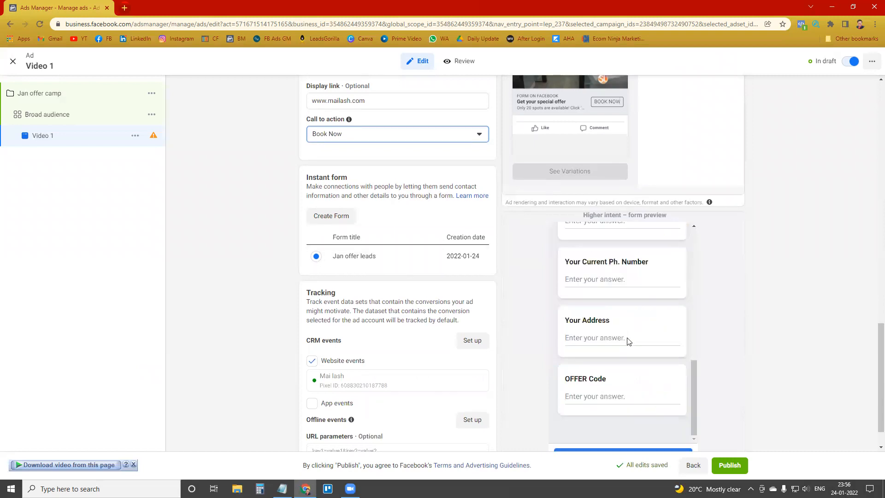
scroll(621, 344, down, 1)
scroll(622, 342, up, 6)
scroll(608, 298, down, 1)
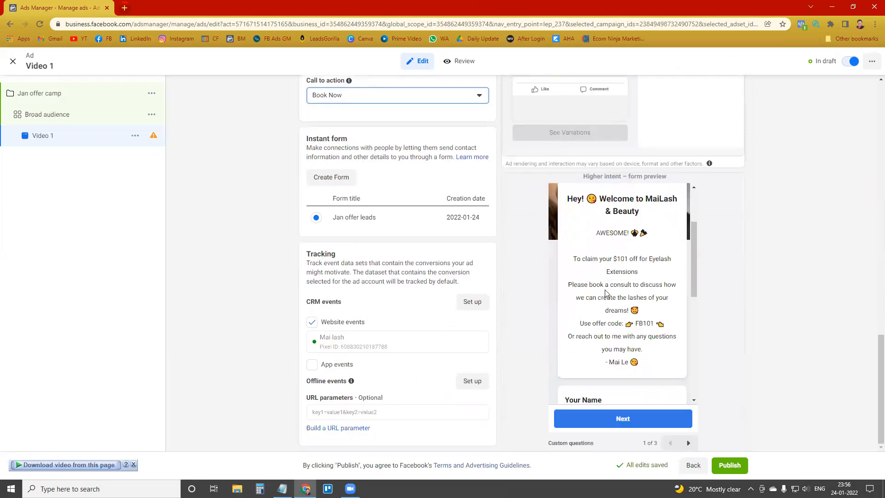
scroll(627, 288, down, 2)
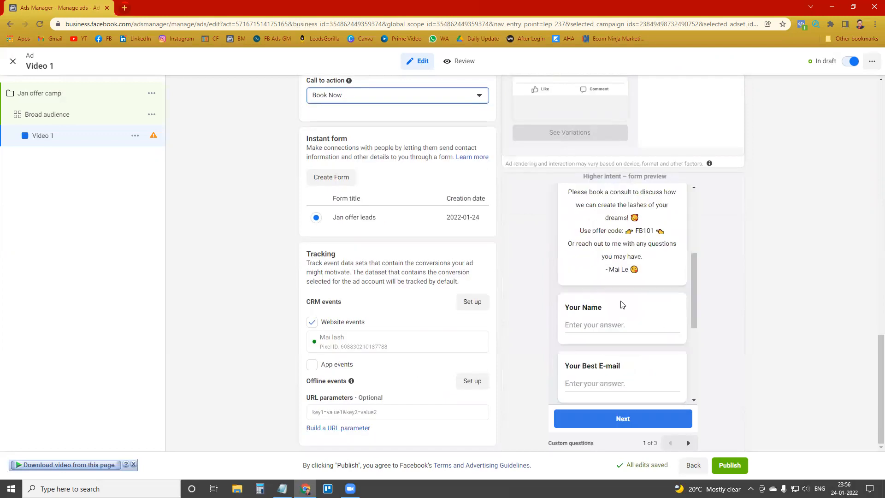
scroll(620, 295, down, 1)
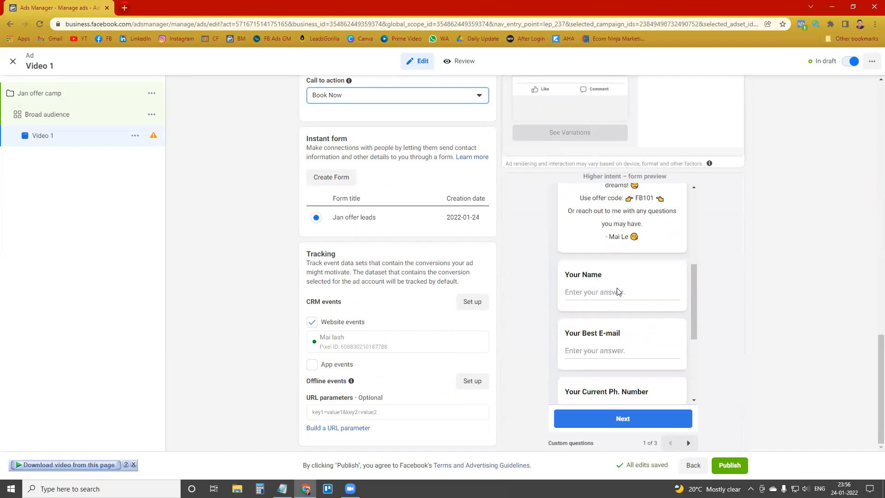
scroll(617, 292, down, 2)
scroll(580, 297, up, 4)
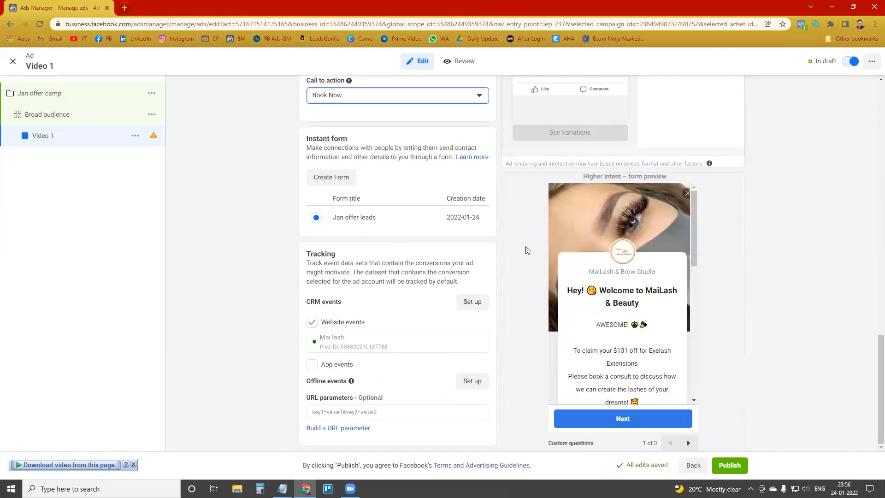
scroll(478, 312, up, 3)
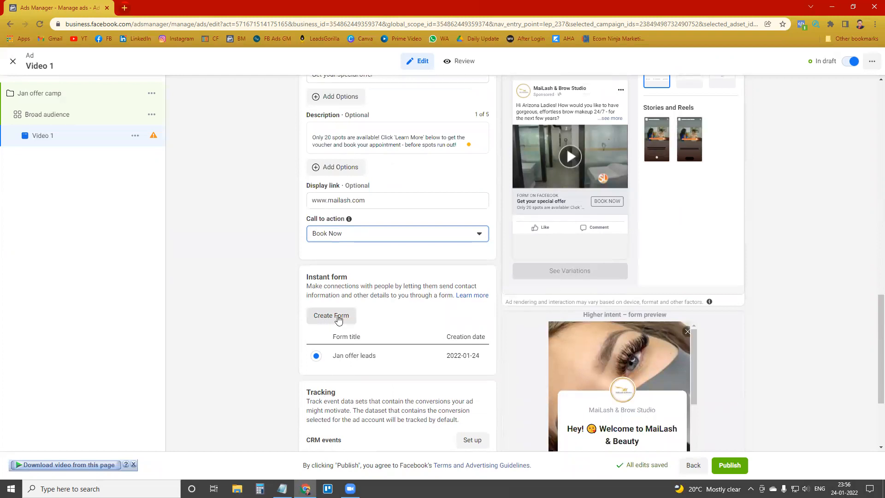
scroll(399, 306, down, 3)
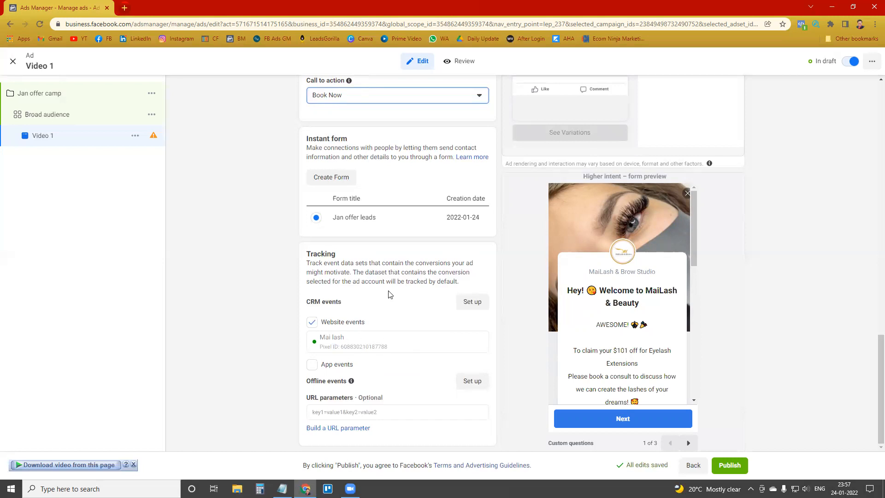
scroll(410, 288, up, 2)
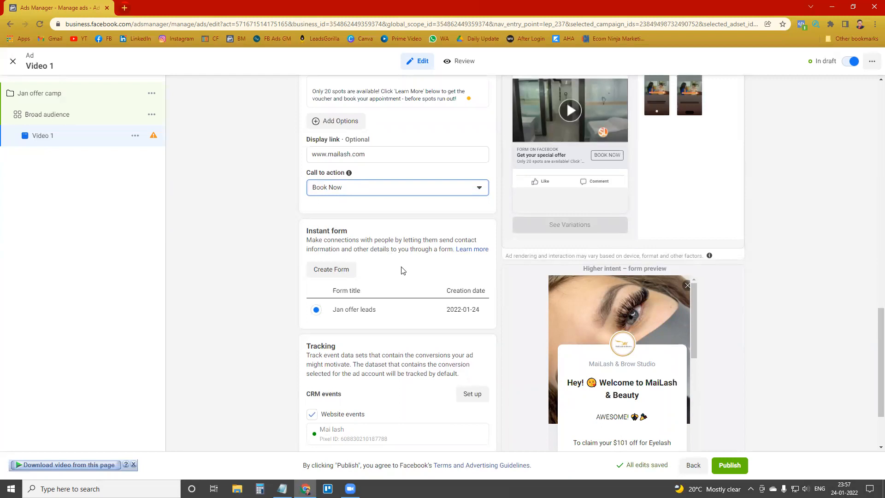
Look back over the ad's setup and creative, and open the advanced preview to examine the ad across all placements.
scroll(402, 270, up, 6)
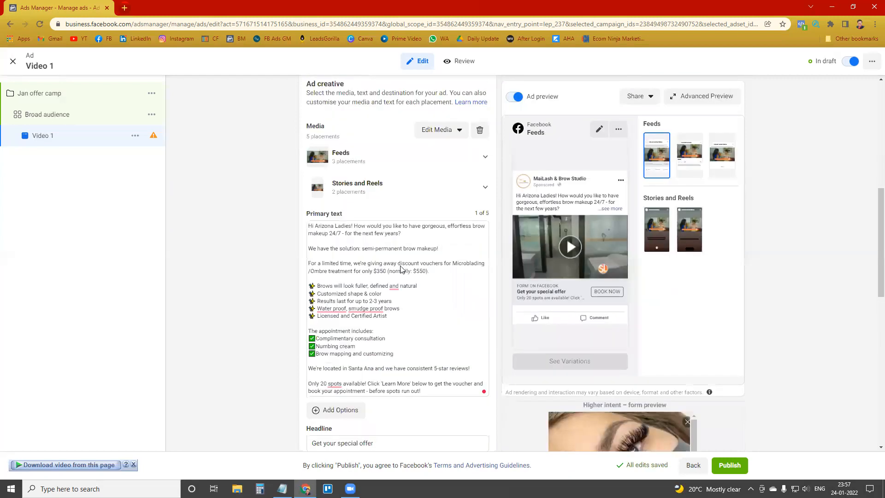
scroll(396, 267, up, 8)
scroll(396, 267, down, 4)
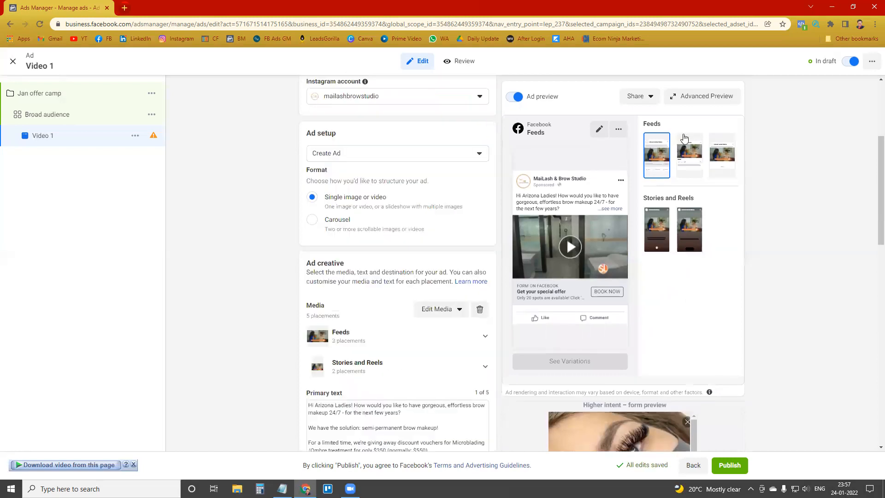
scroll(540, 177, up, 4)
click(711, 96)
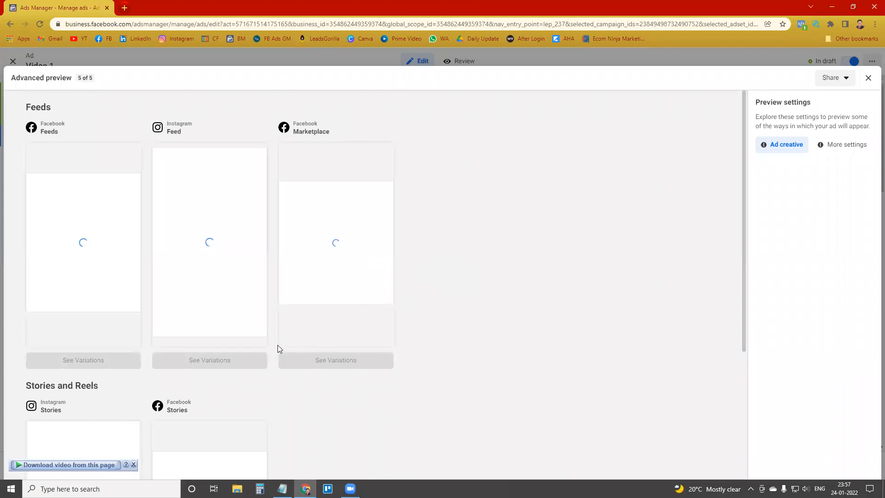
scroll(444, 281, down, 1)
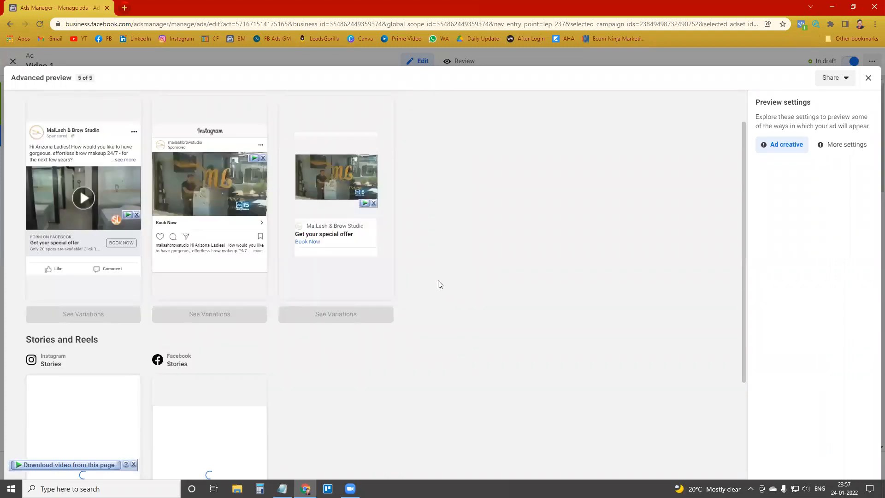
Examine the ad's advanced previews for Facebook and Instagram feeds, Marketplace and Stories, and close the preview.
scroll(458, 280, up, 1)
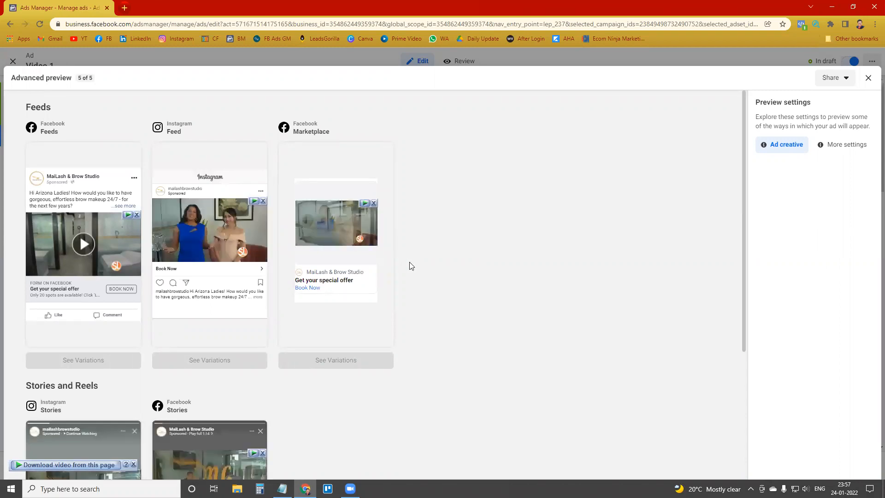
scroll(328, 338, down, 3)
scroll(310, 333, up, 3)
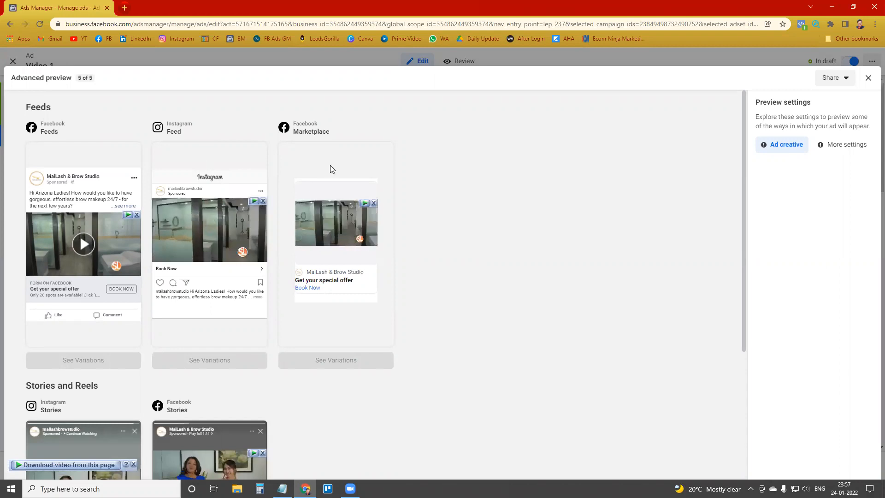
scroll(343, 175, down, 1)
scroll(67, 290, down, 3)
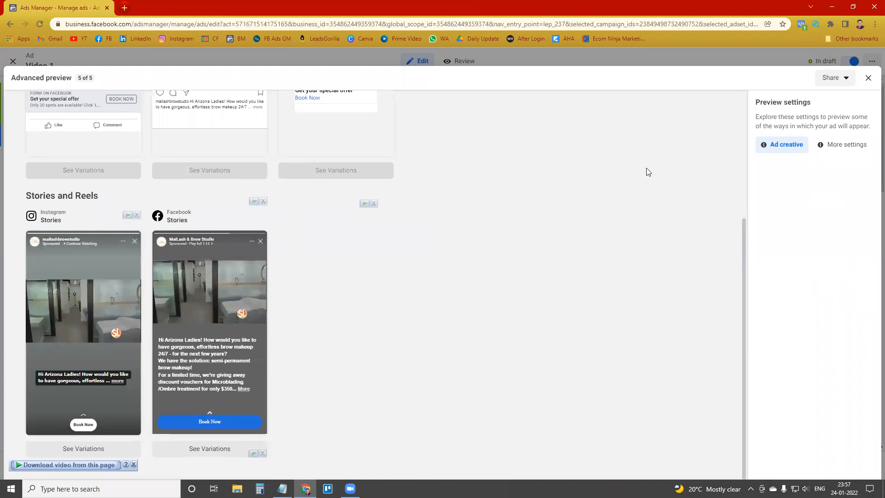
click(868, 80)
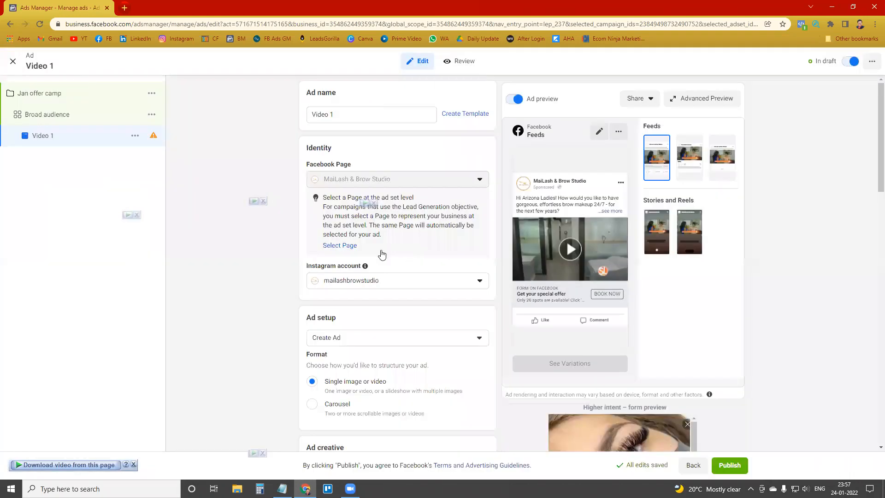
Check the ad's remaining copy and instant form settings, publish the ad, and close the editor to view it in the ads list.
scroll(373, 260, down, 6)
scroll(377, 252, down, 6)
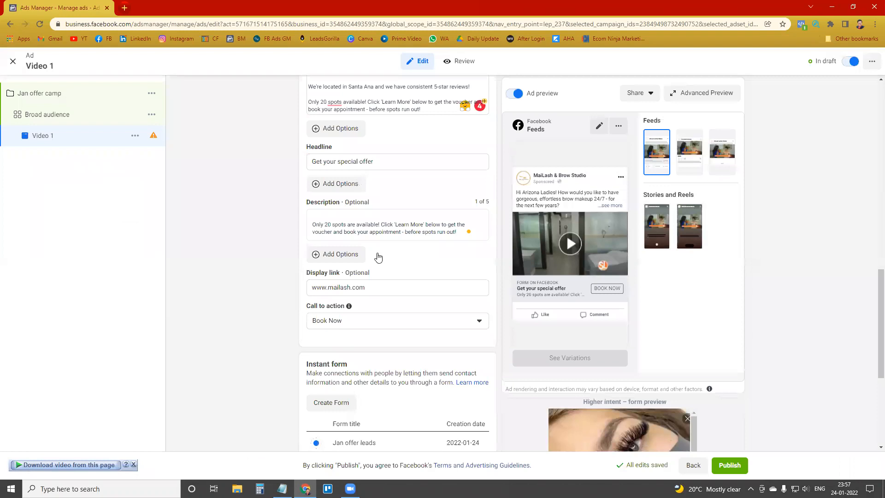
scroll(377, 250, down, 5)
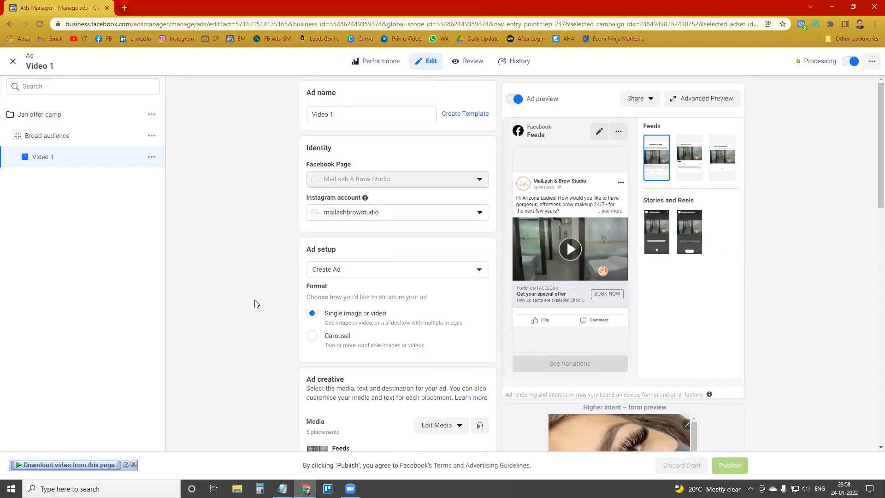
click(13, 65)
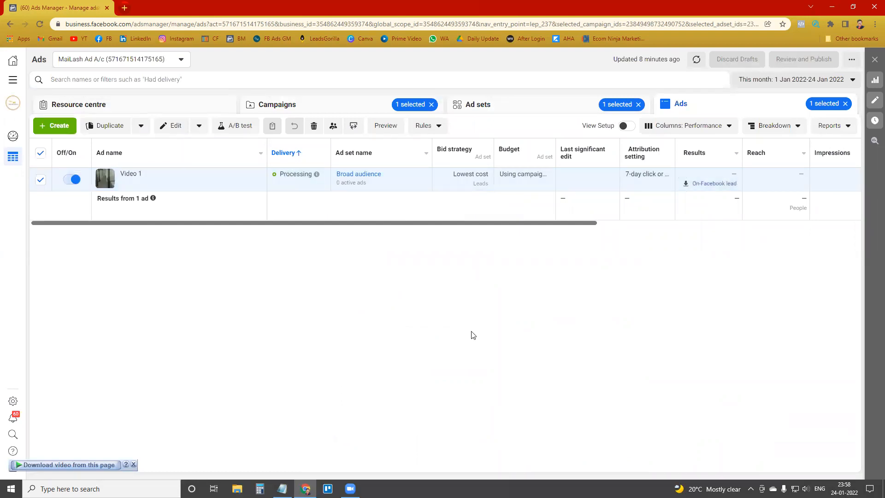
drag(568, 223, 477, 229)
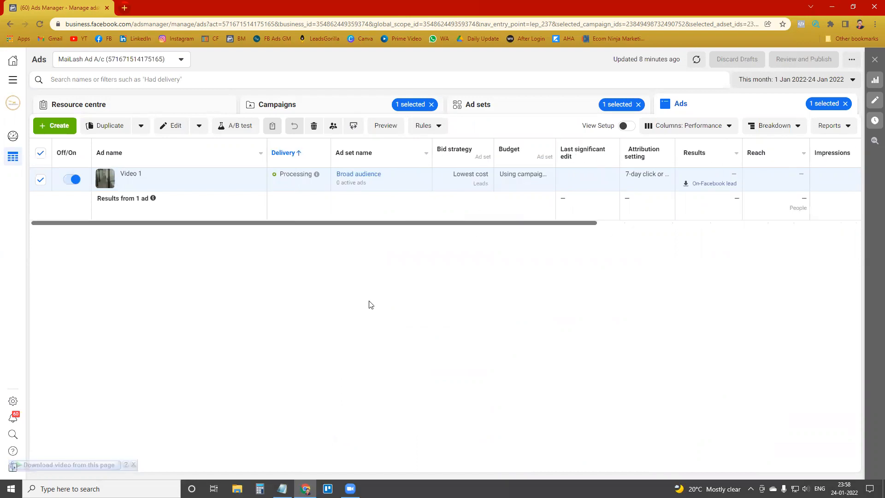